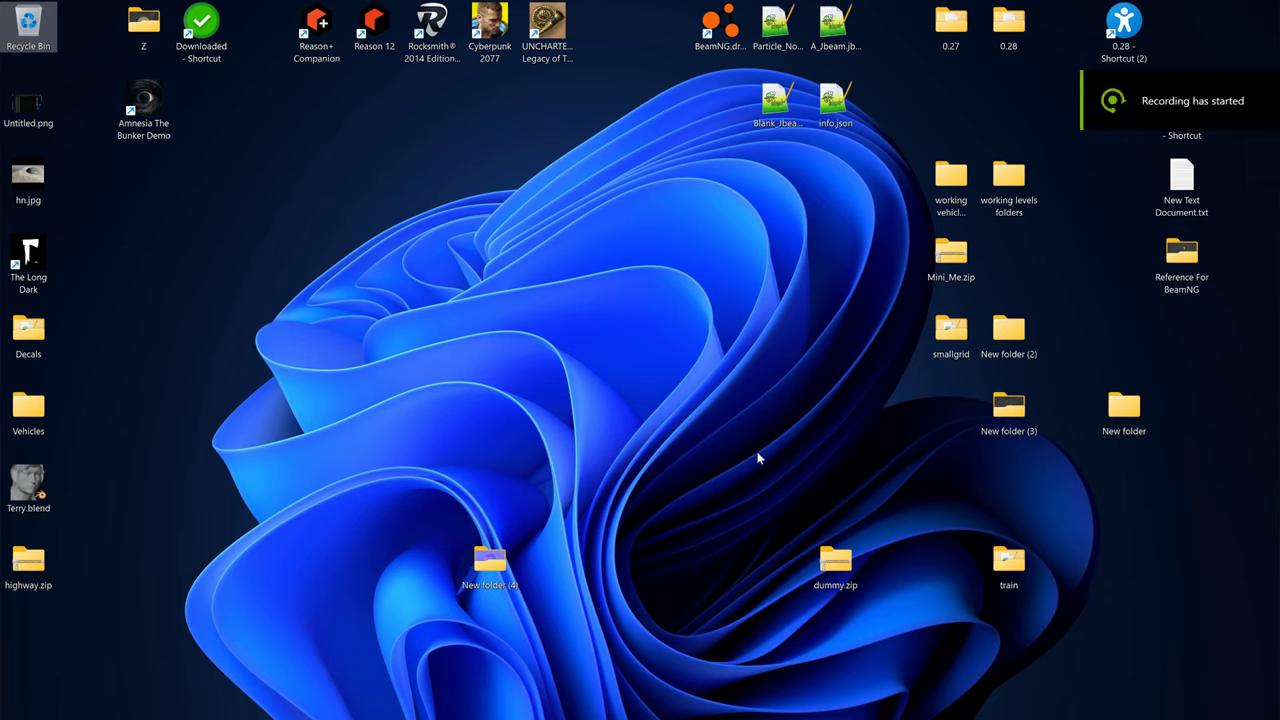
- Dismiss the splash screen and delete the default Camera, Cube and Light
mouse_move(775, 715)
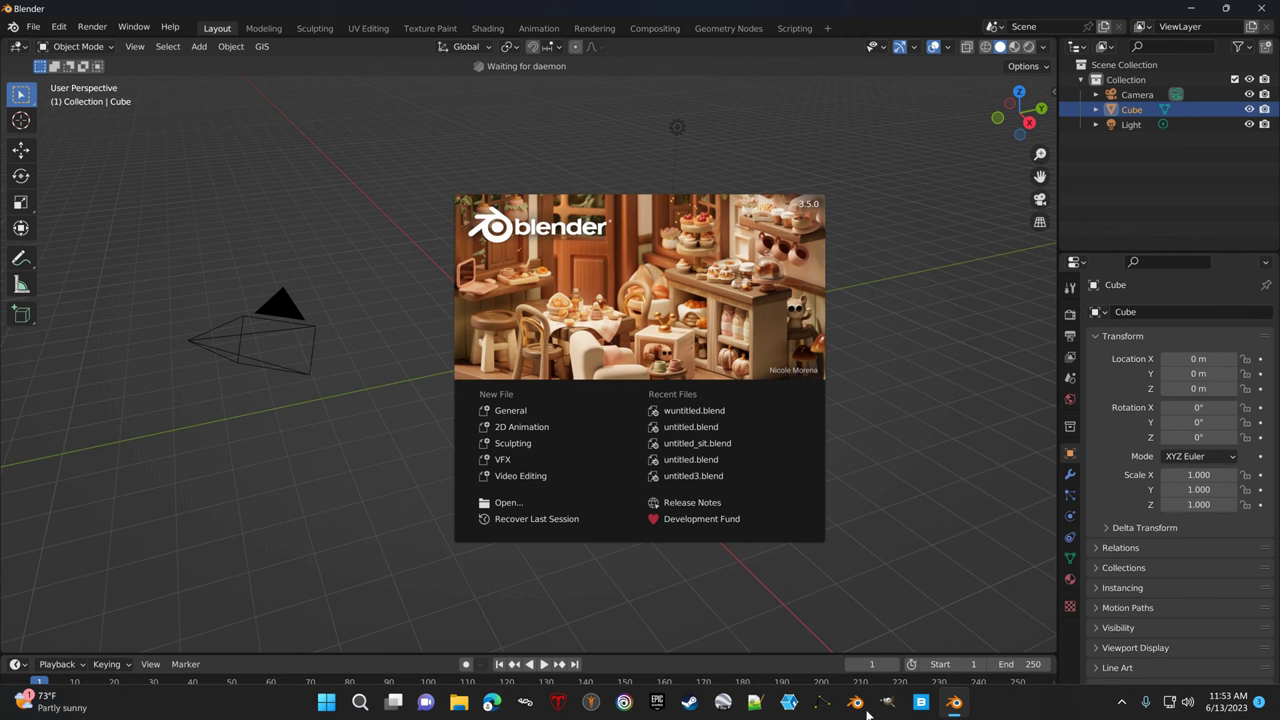
left_click(396, 507)
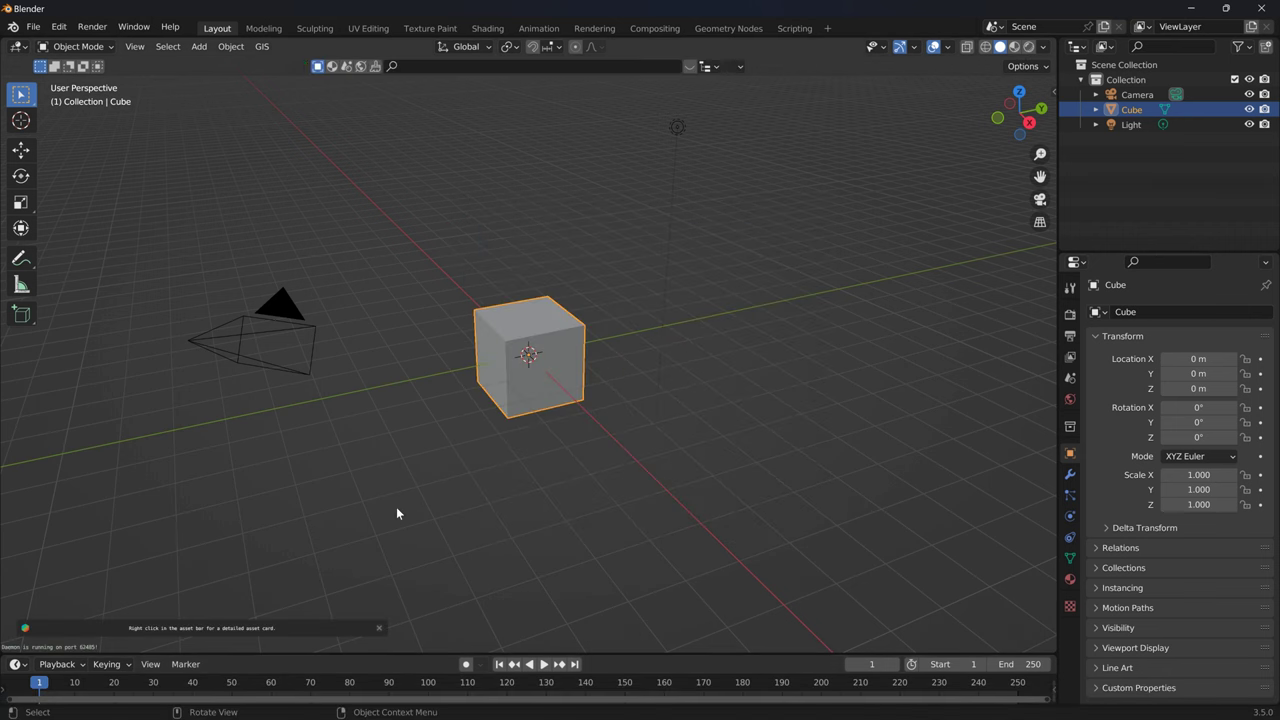
left_click_drag(194, 456, 750, 118)
key("Delete")
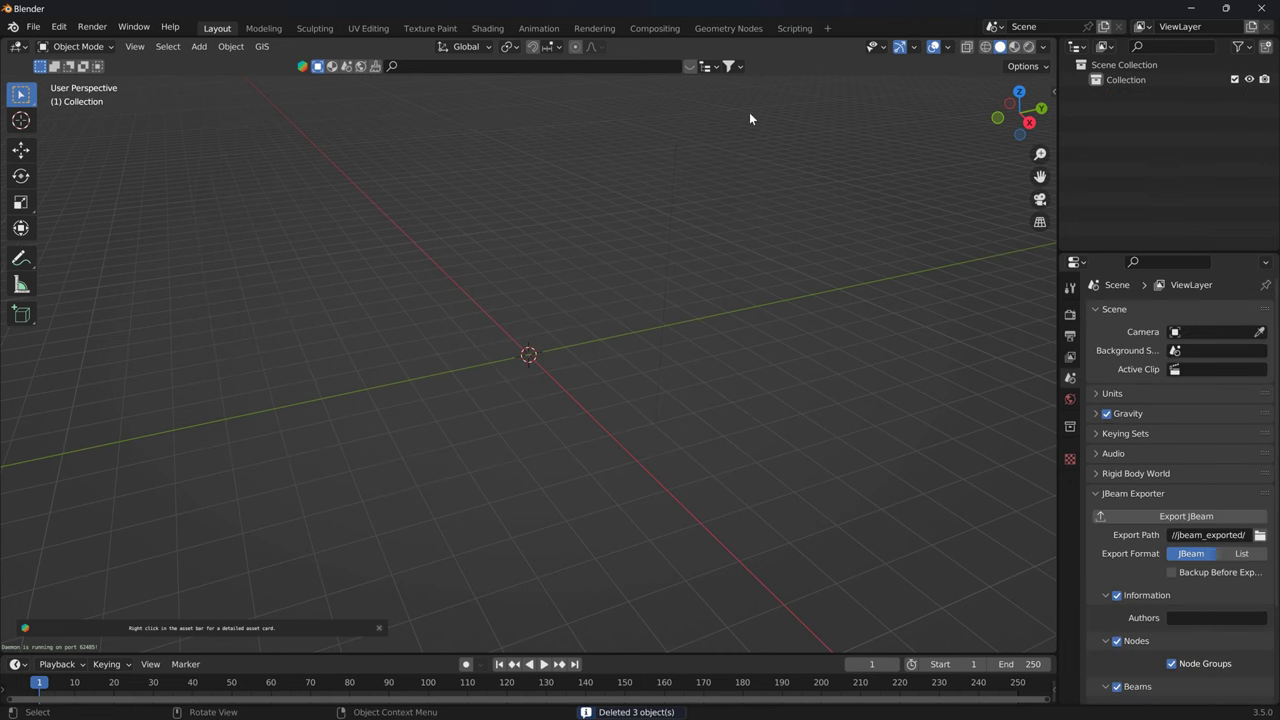
- Add a GIS web basemap using Bing as the imagery source
left_click(262, 47)
mouse_move(310, 87)
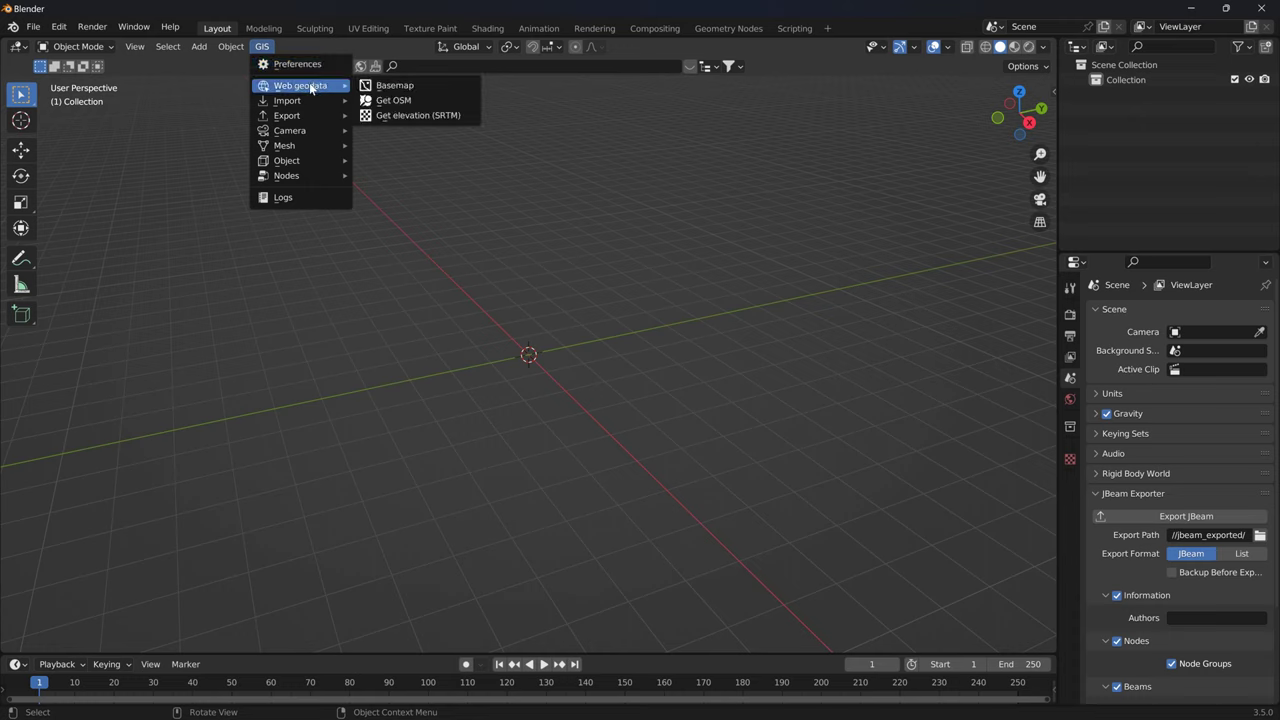
left_click(400, 86)
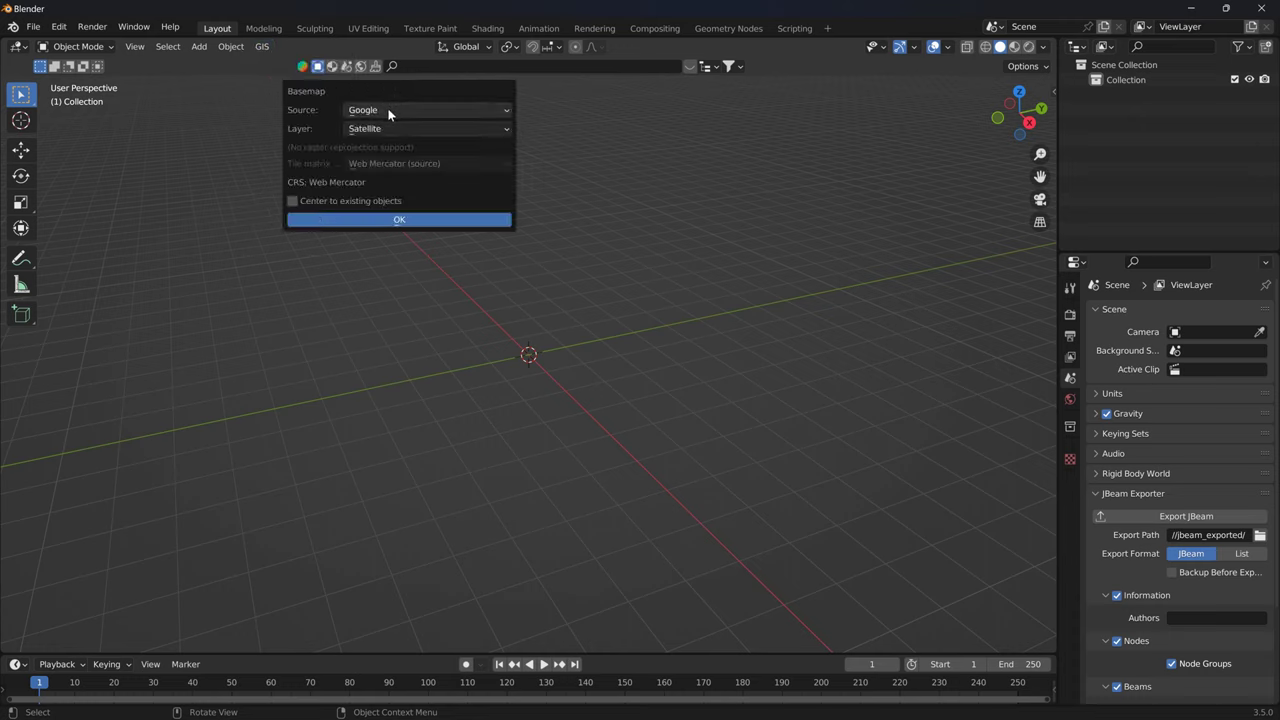
left_click(387, 108)
left_click(387, 160)
left_click(398, 220)
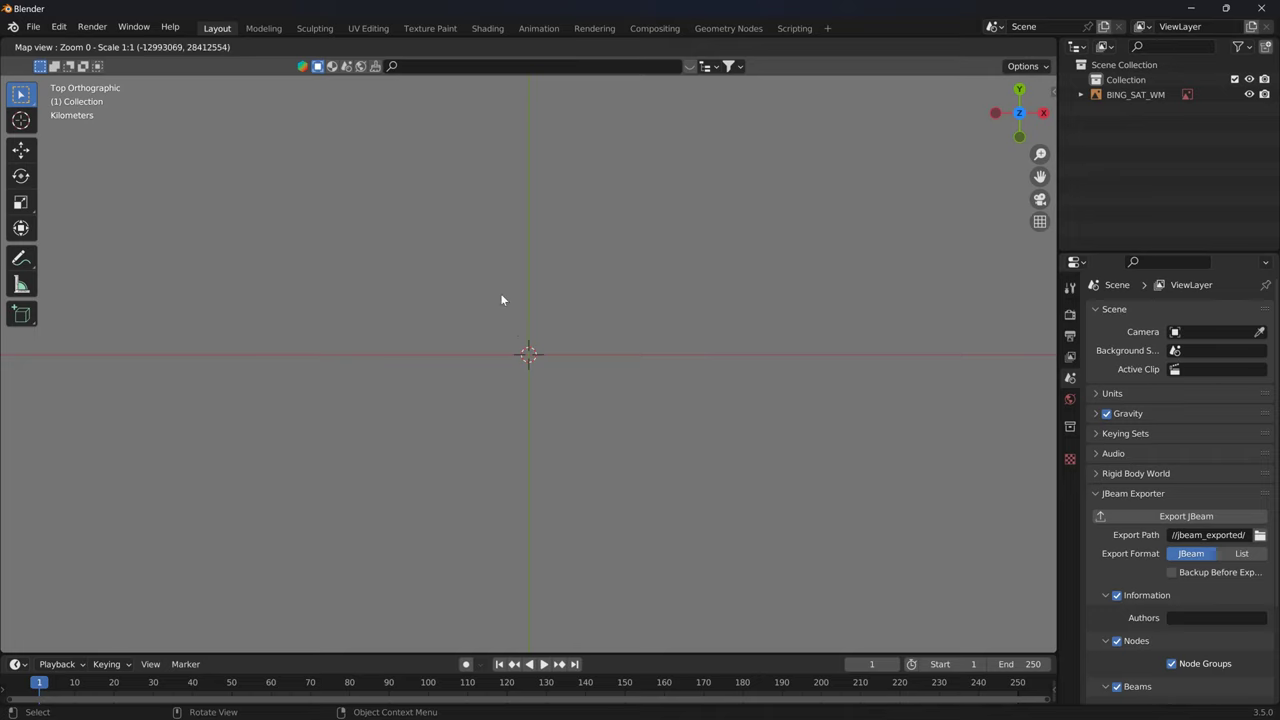
- Set the basemap's Go to location to 'meteor crater' at zoom level 17
key("g")
left_click(450, 321)
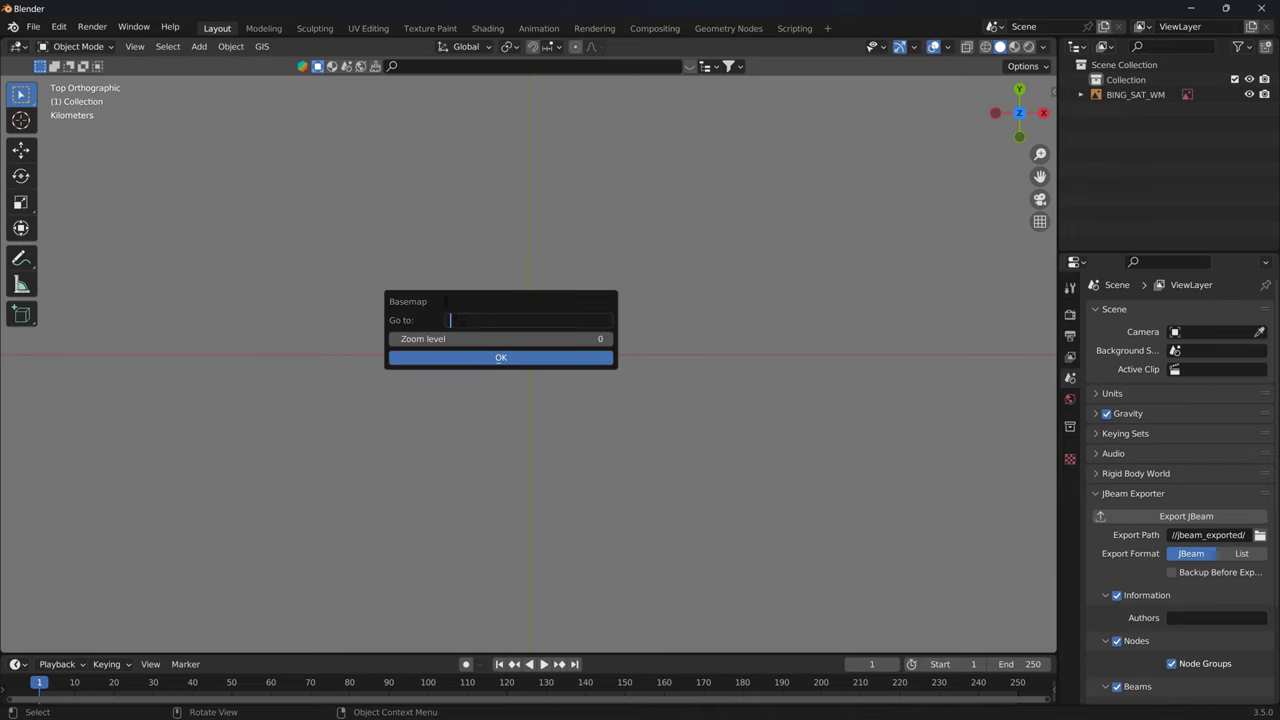
type("meteor crater")
left_click(494, 339)
left_click_drag(494, 339, 648, 339)
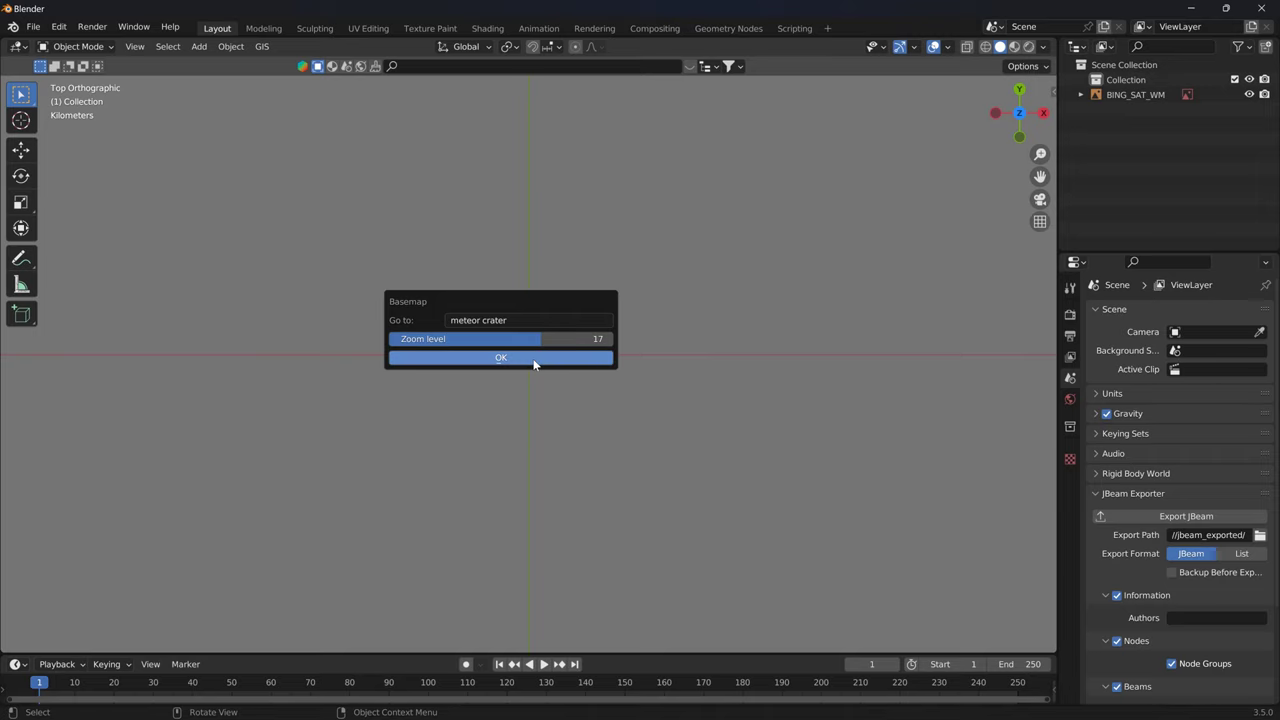
- Jump to Meteor Crater, lock and adjust the zoom, and export the view as a plane
left_click(533, 360)
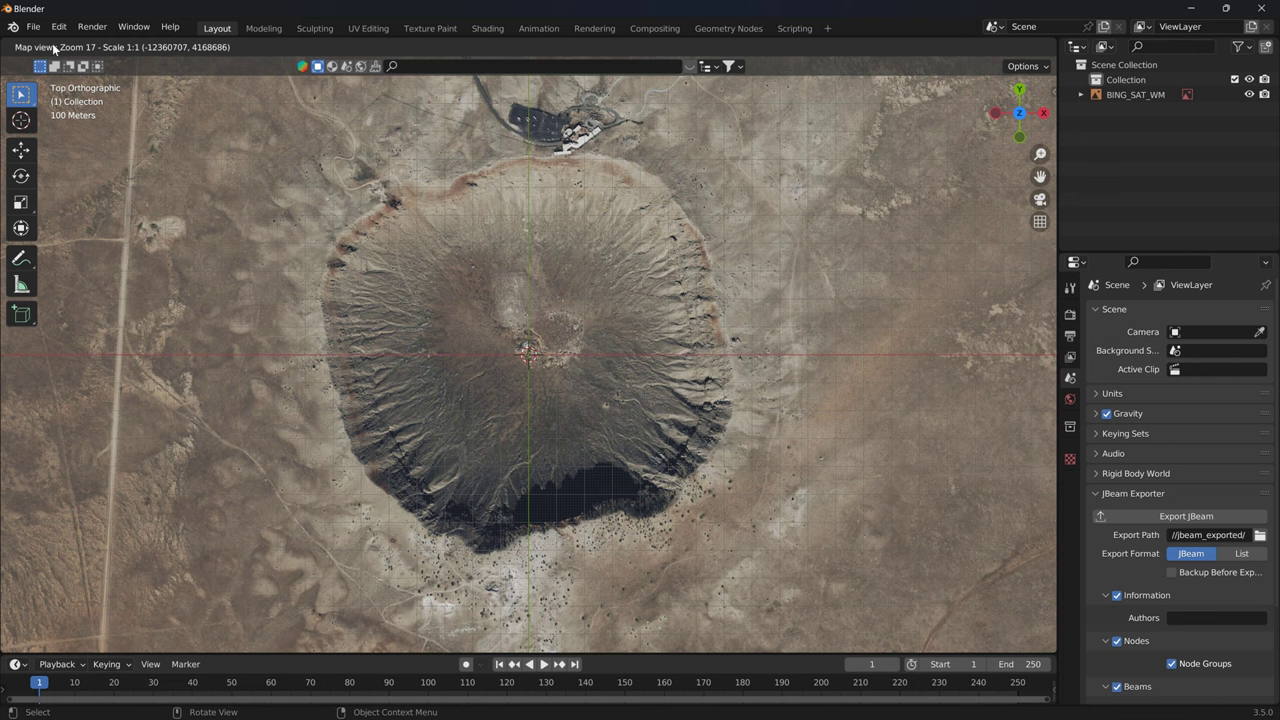
key("l")
scroll(245, 313, "up", 1)
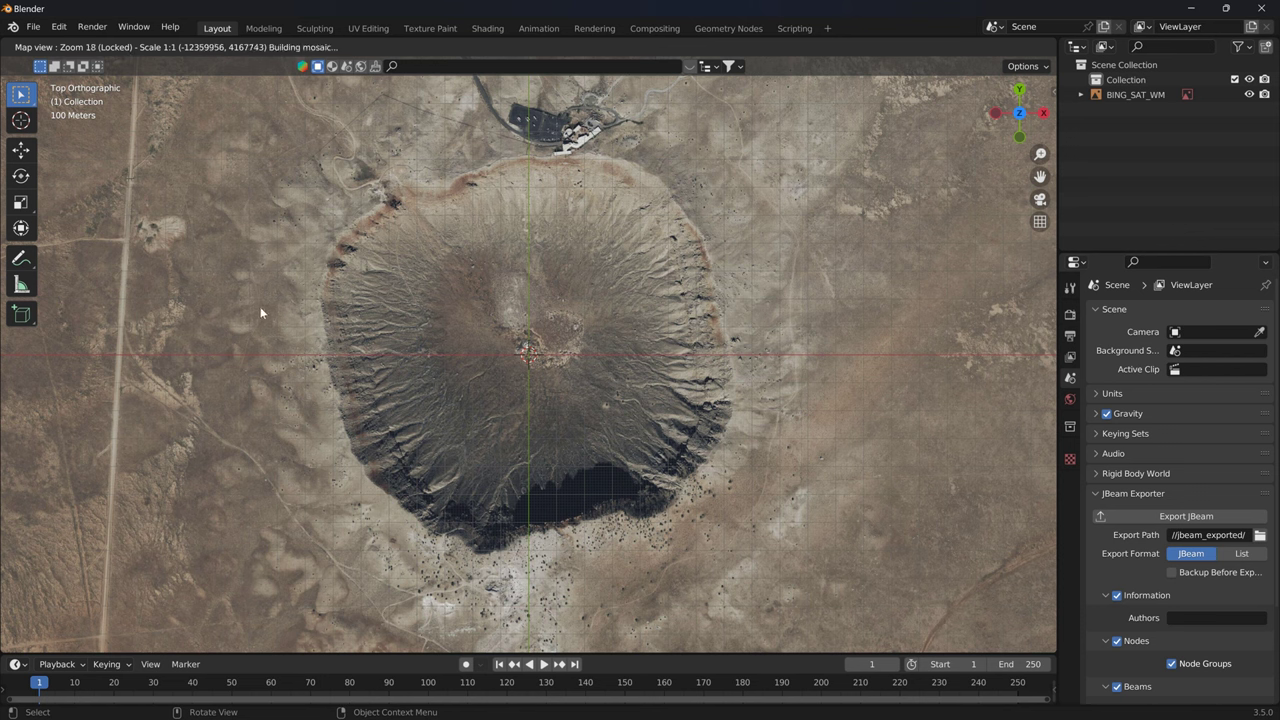
scroll(260, 313, "up", 1)
key("e")
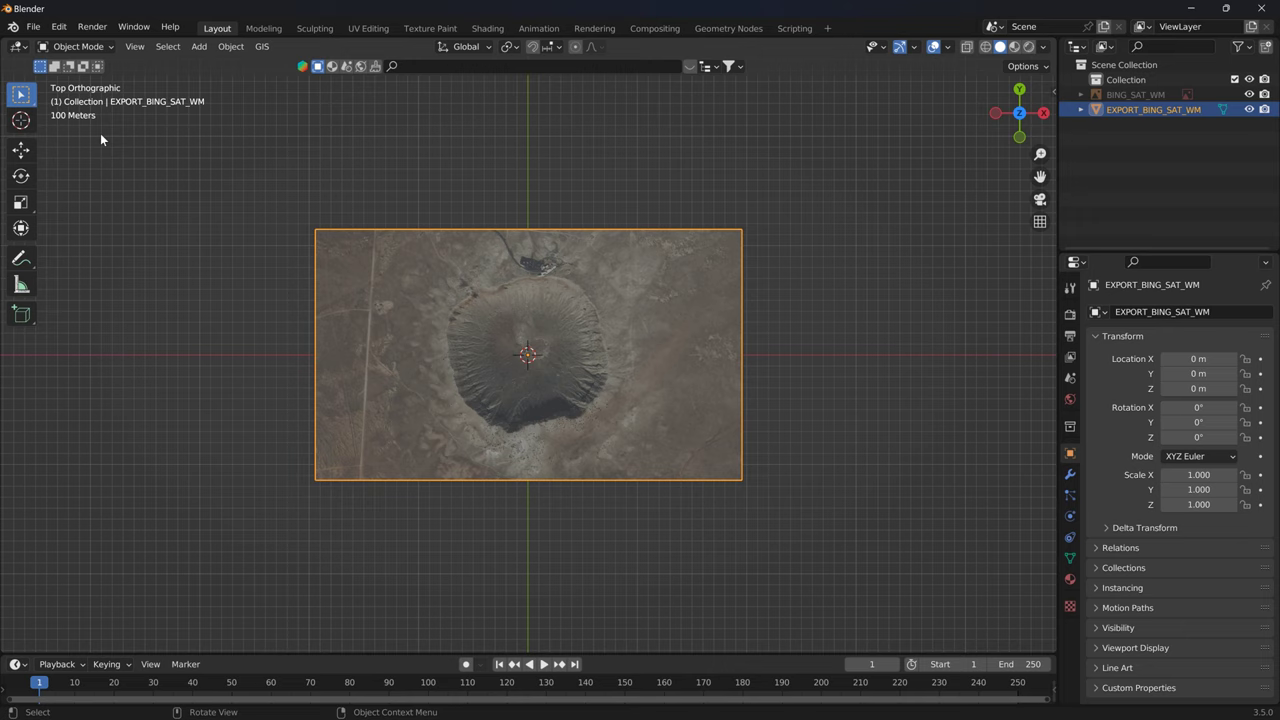
- Apply OpenTopography SRTM 90m elevation to the selected crater plane, entering the API key
left_click(192, 152)
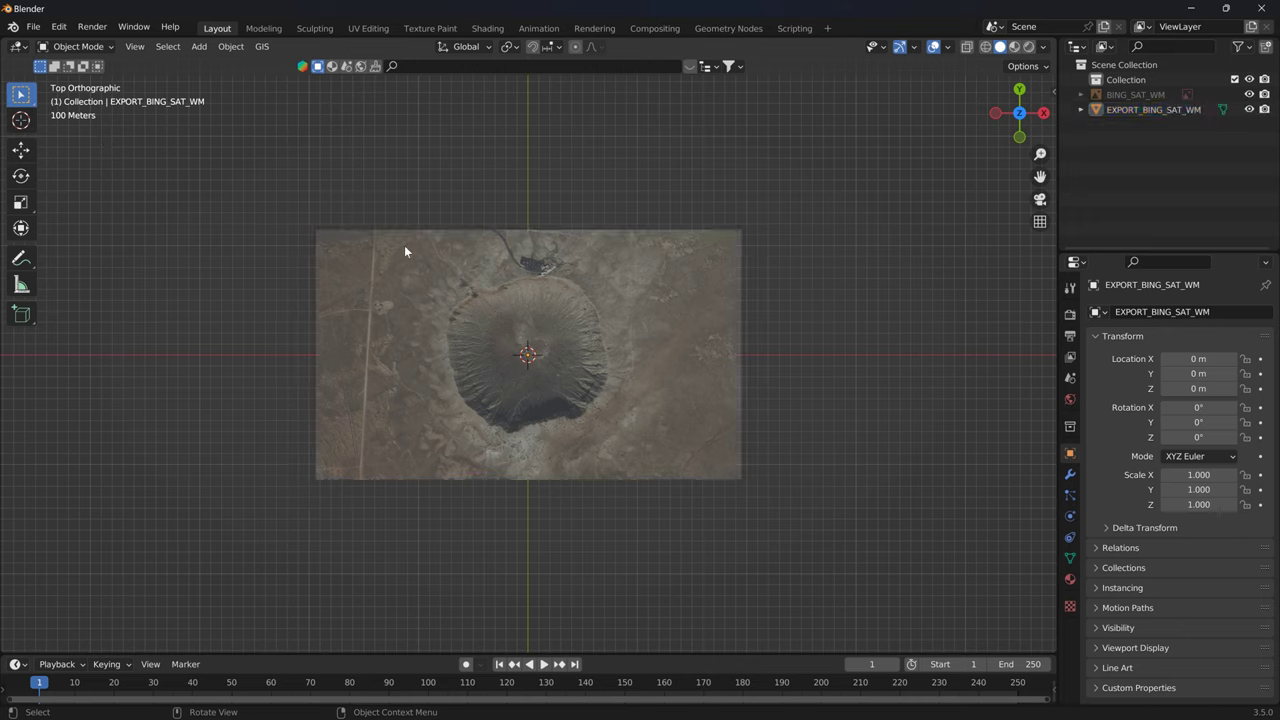
left_click(431, 342)
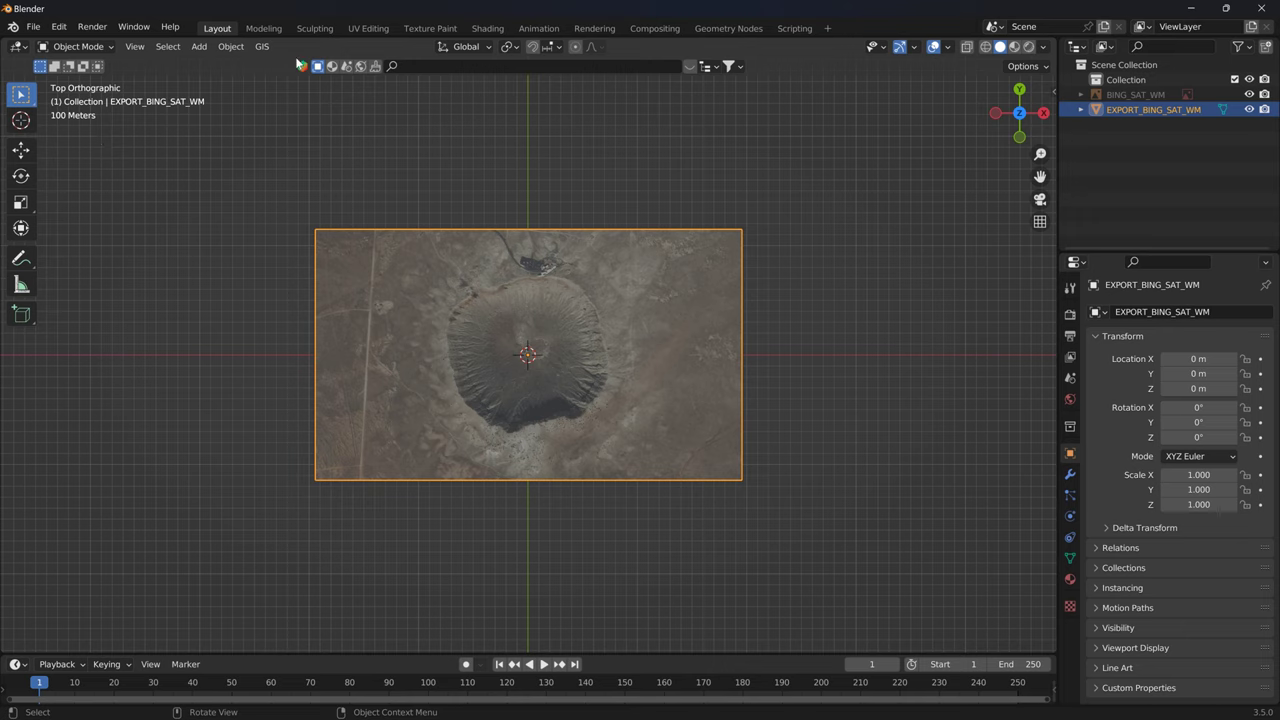
left_click(260, 47)
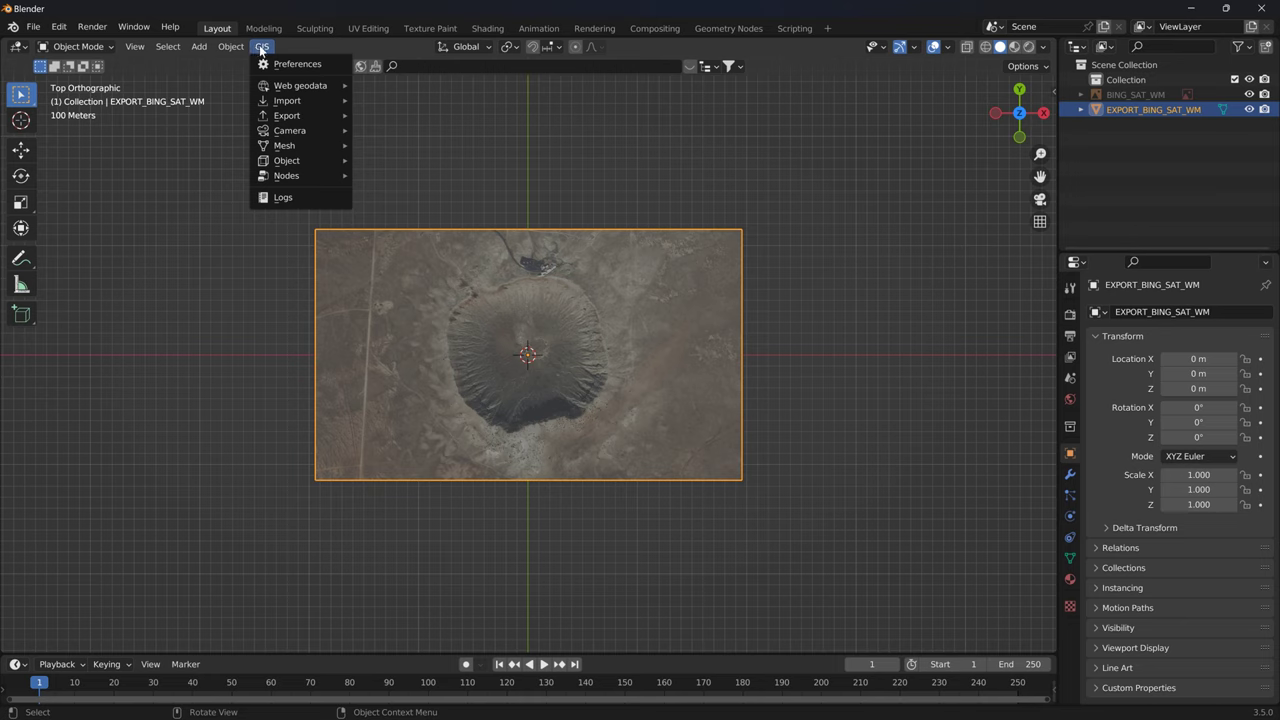
mouse_move(300, 86)
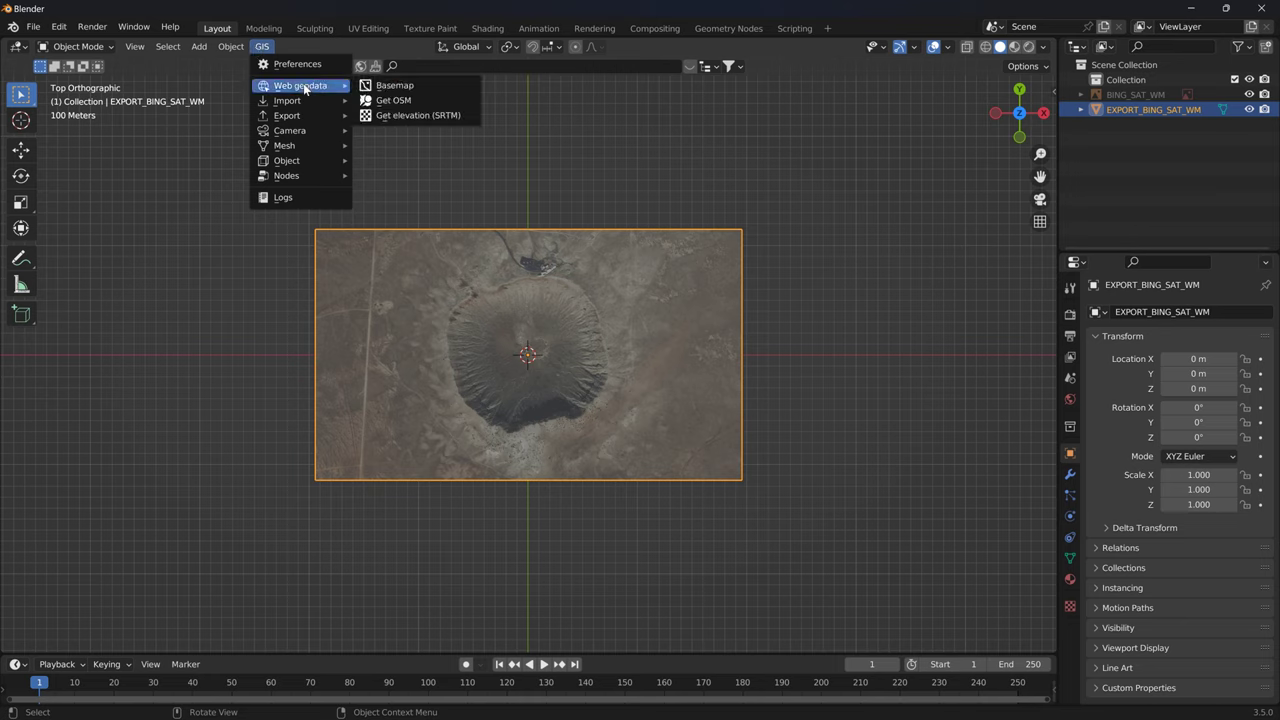
left_click(429, 117)
left_click(410, 140)
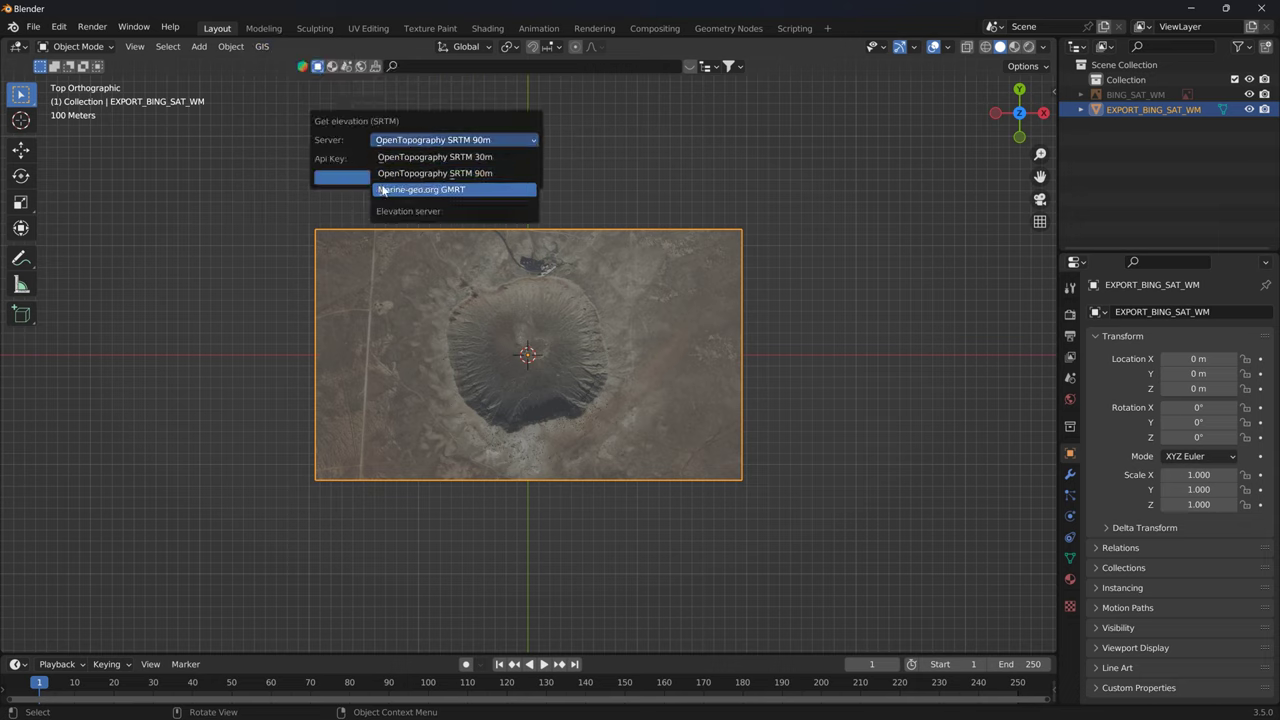
left_click(448, 175)
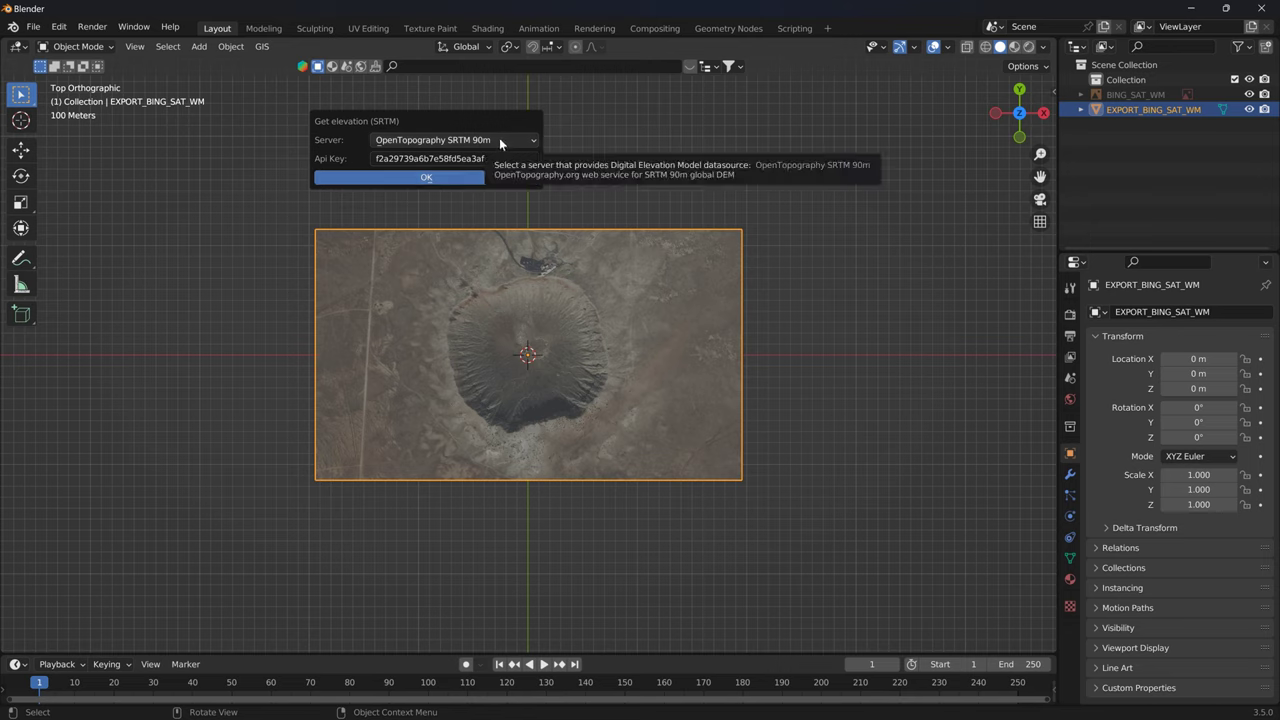
left_click(430, 177)
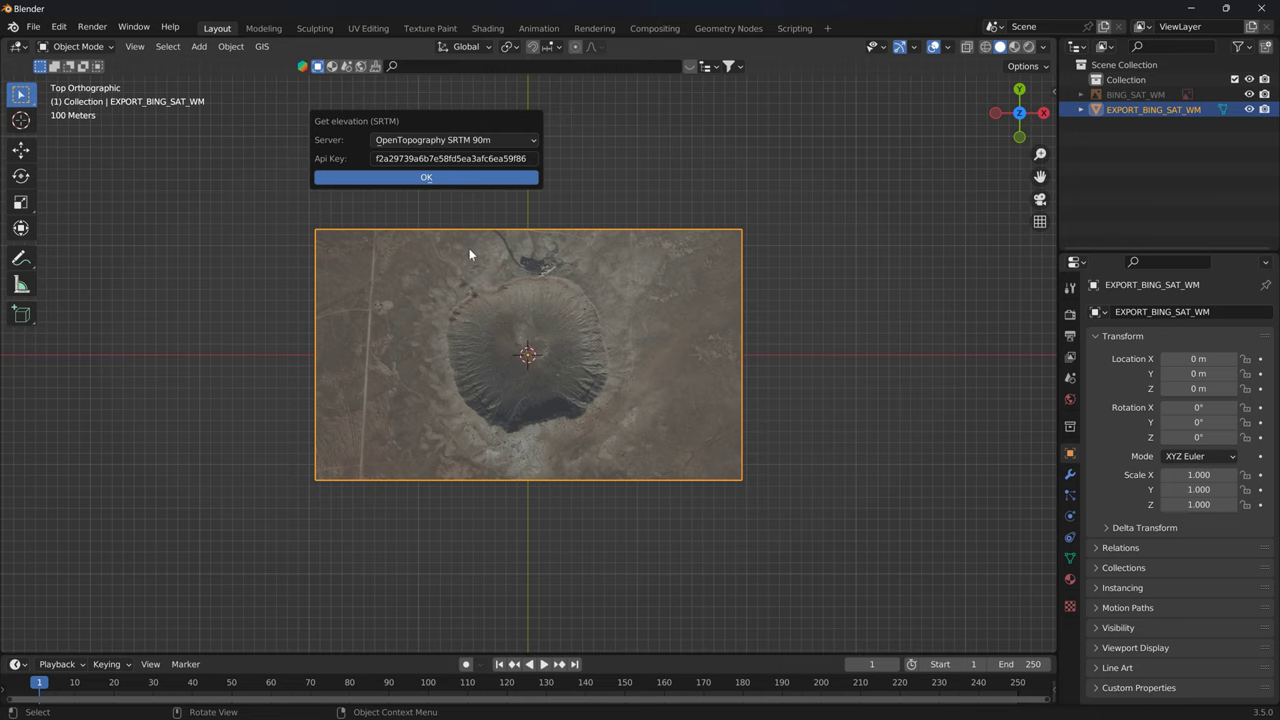
left_click(425, 177)
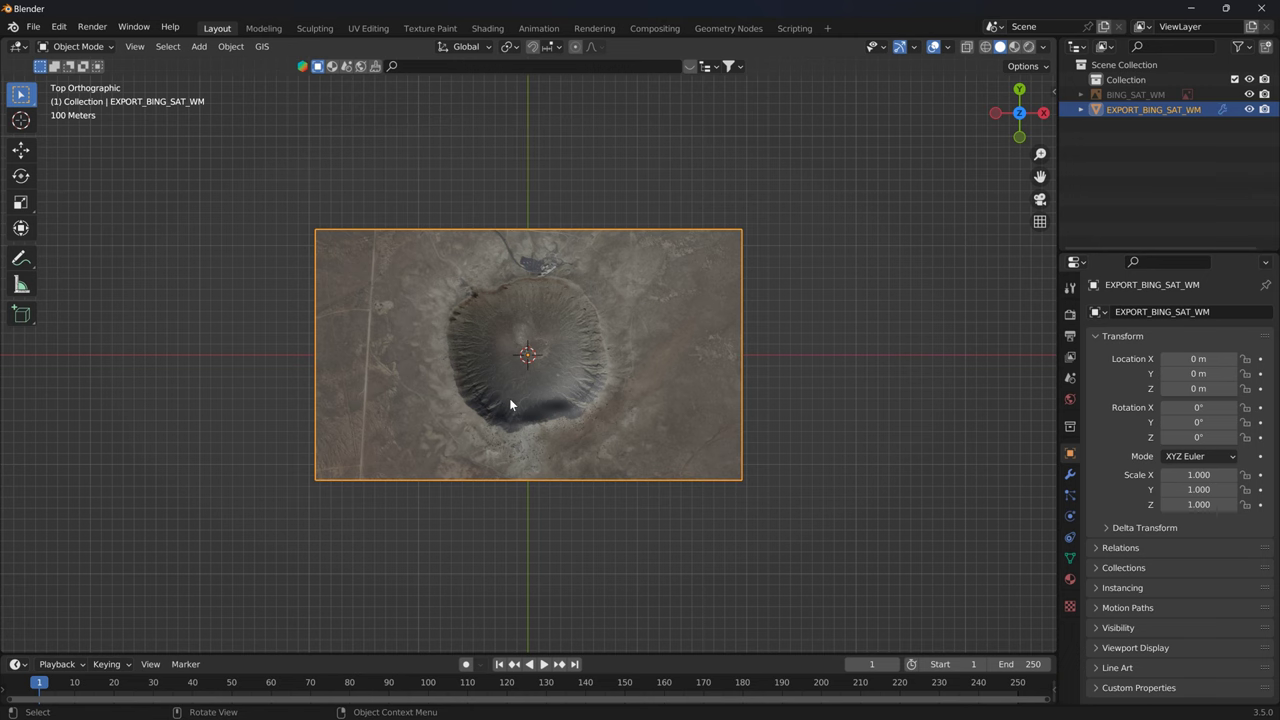
- Delete the BING_SAT_WM basemap in the Outliner and select EXPORT_BING_SAT_WM
middle_click_drag(493, 430, 595, 276)
scroll(550, 420, "up", 5)
scroll(558, 334, "down", 4)
scroll(600, 277, "down", 6)
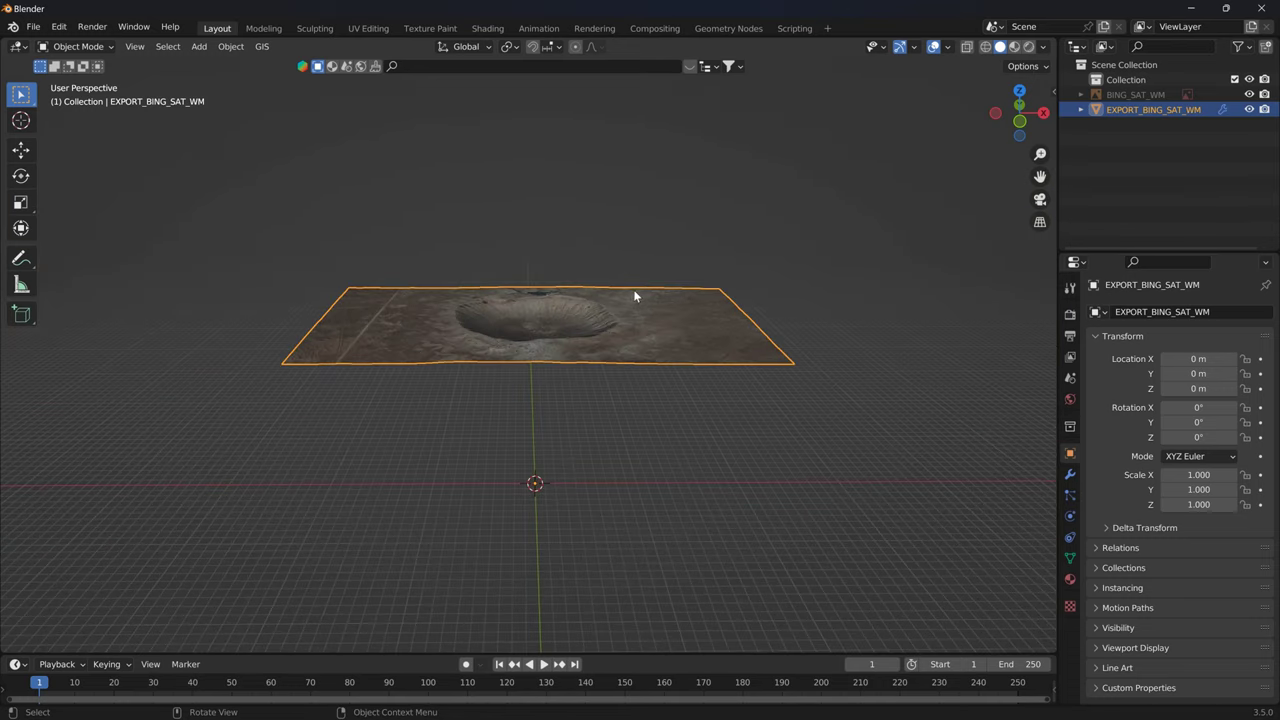
left_click(1157, 95)
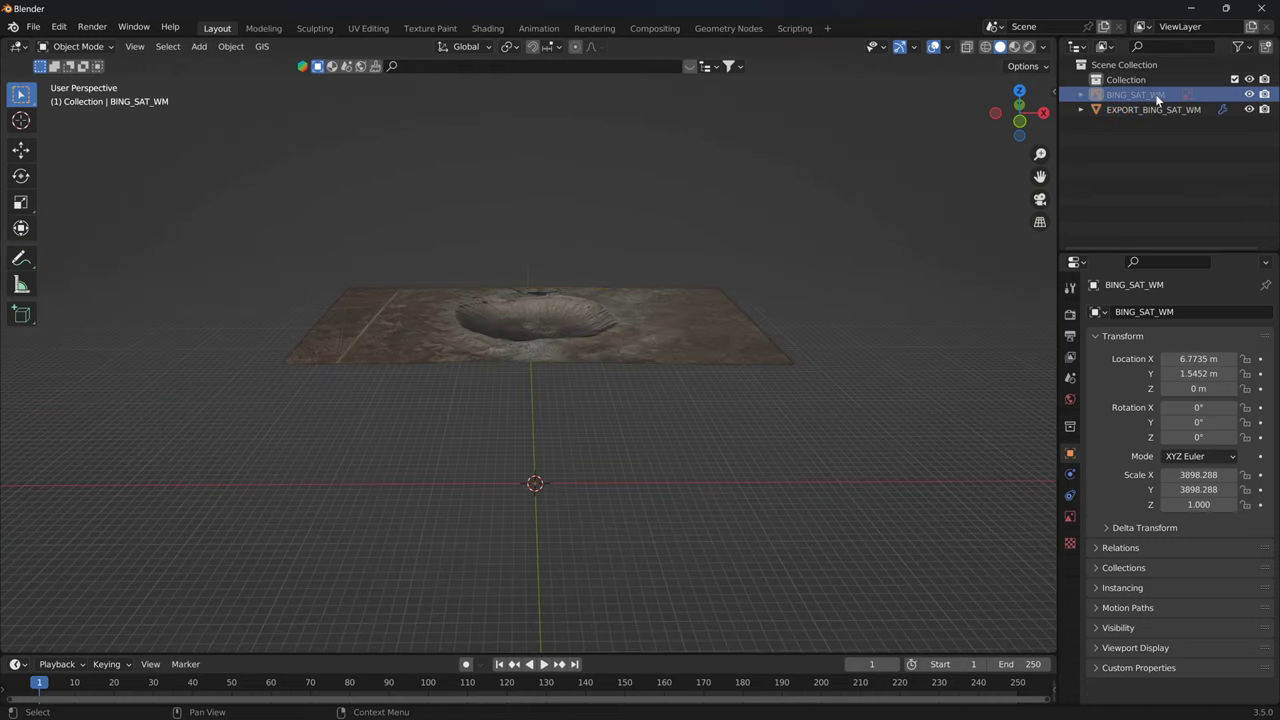
key("Delete")
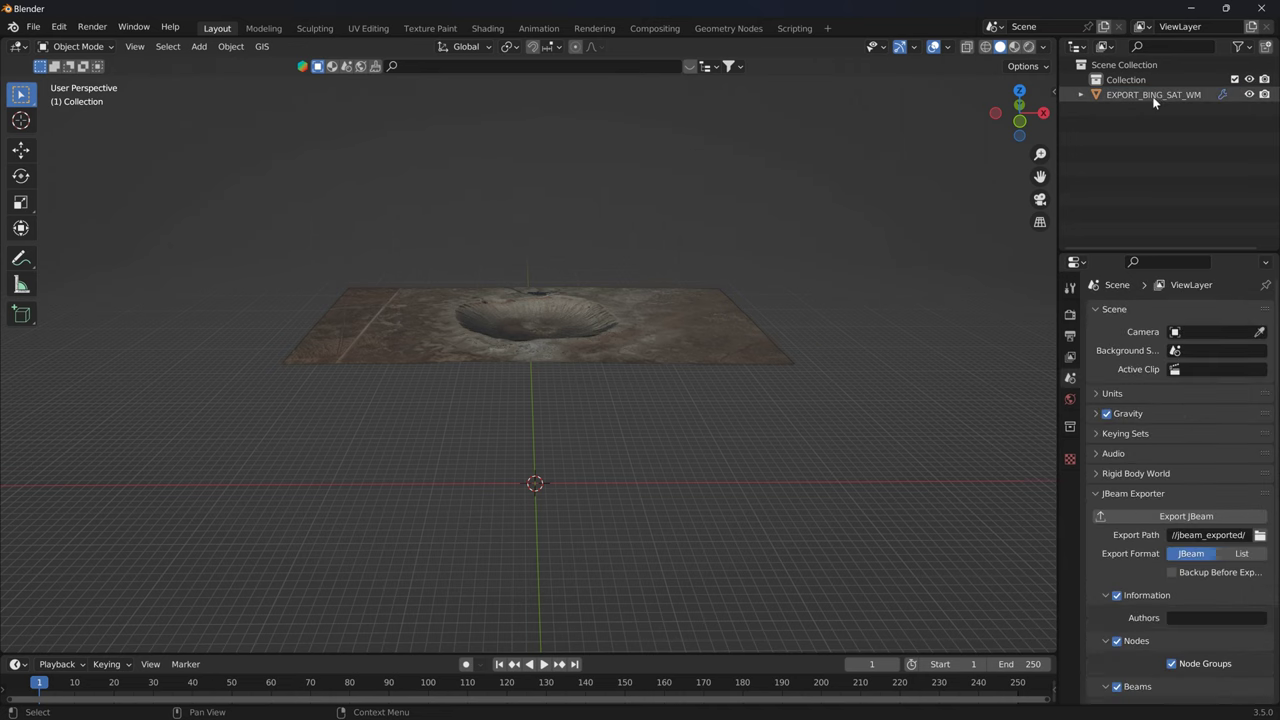
left_click(1148, 95)
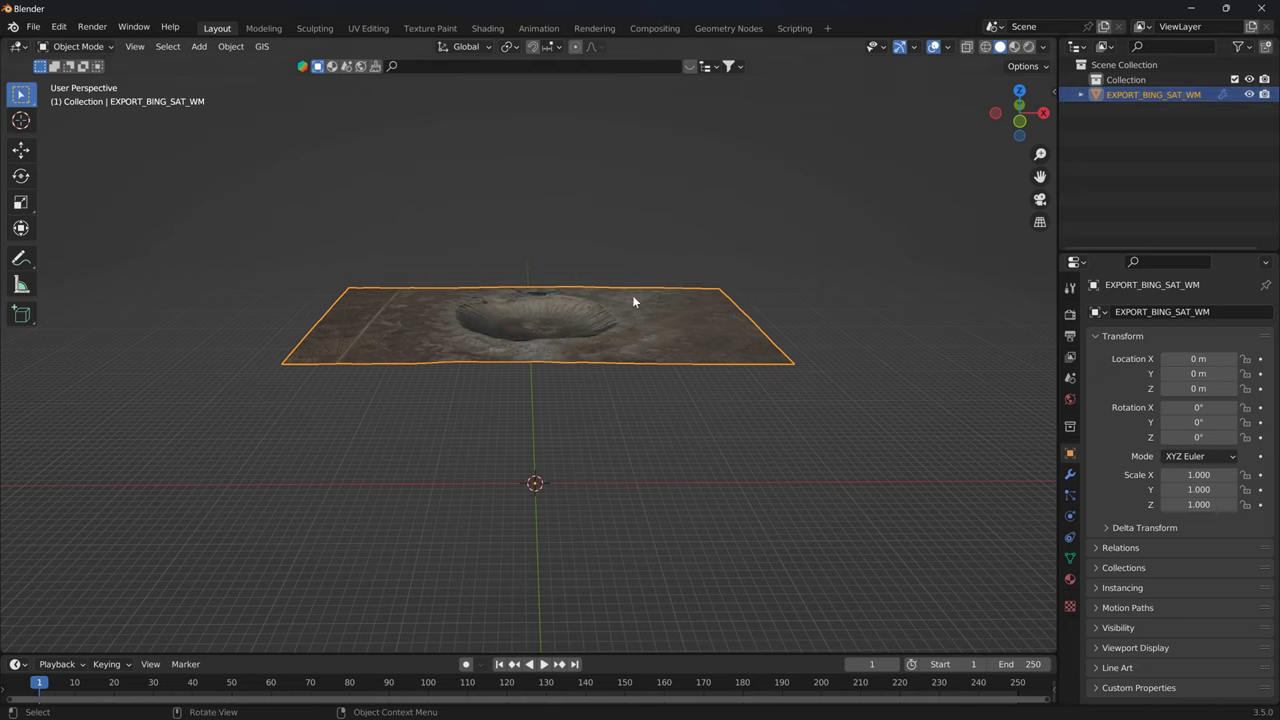
- Unpack the terrain's base colour texture to its original location
left_click(1070, 580)
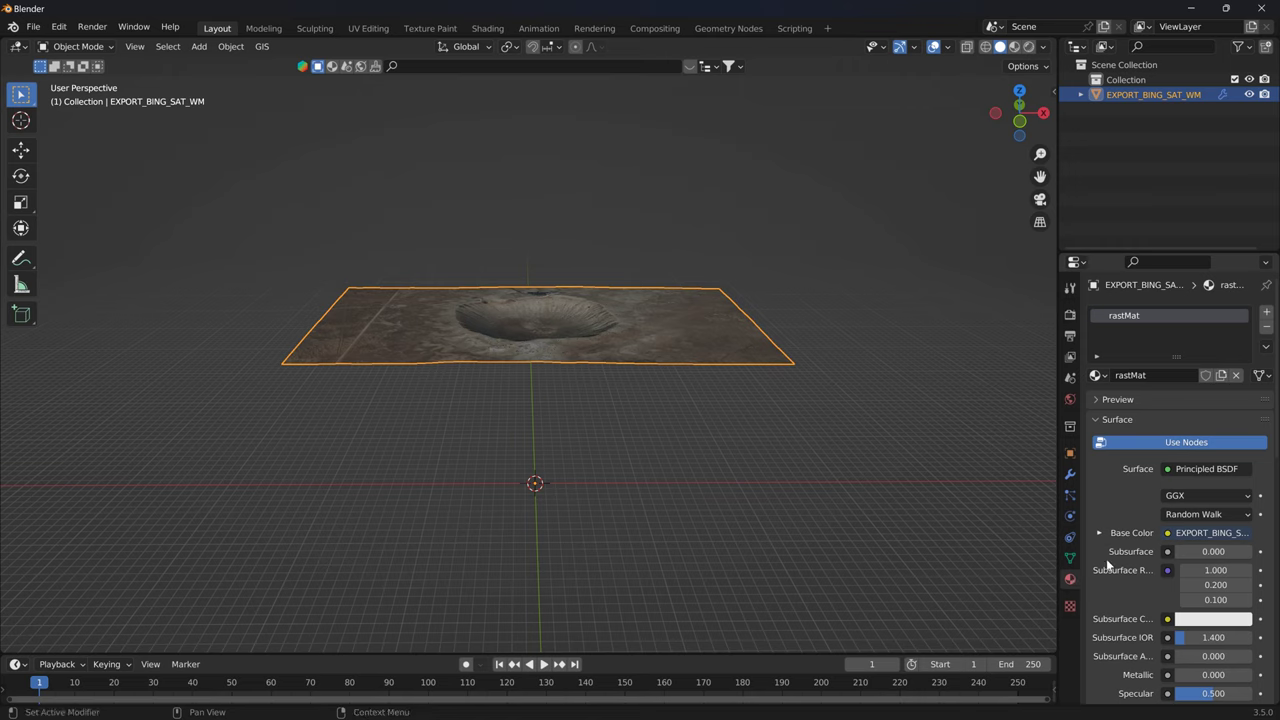
left_click(1100, 532)
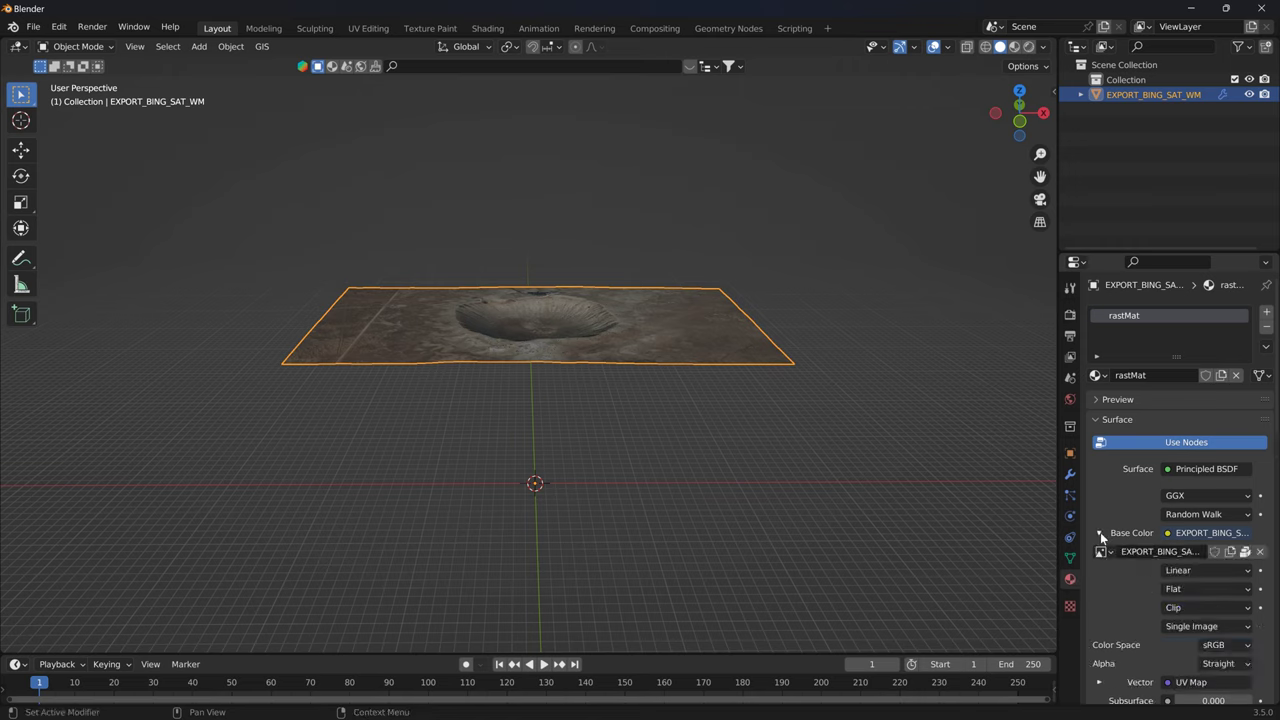
left_click(1245, 552)
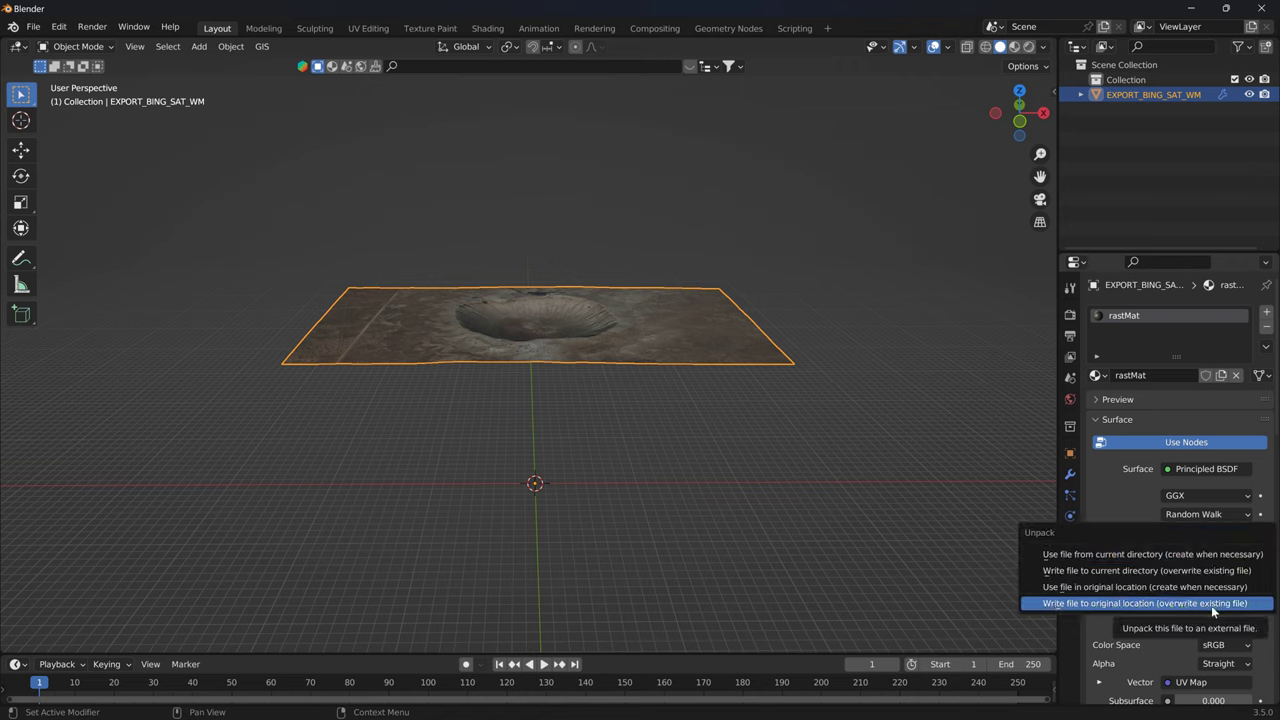
left_click(1155, 603)
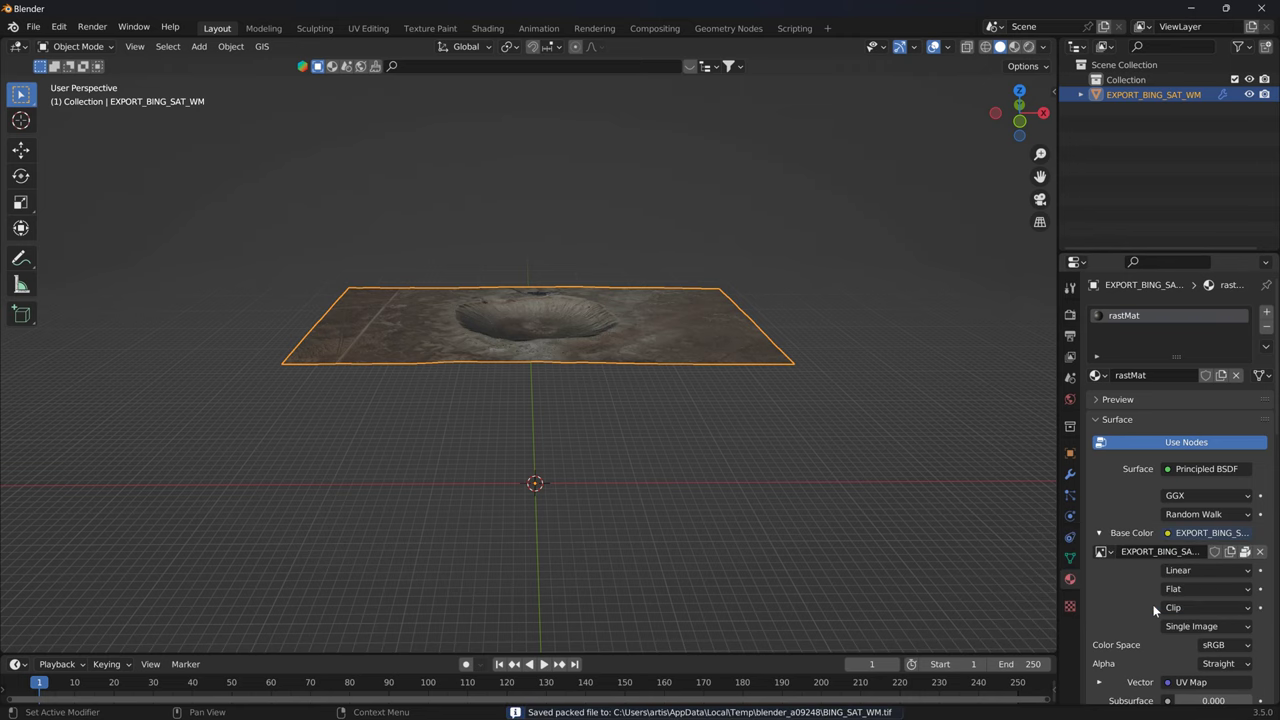
- Browse to the saved BING_SAT_WM.tif and copy its Temp folder path
left_click(1246, 553)
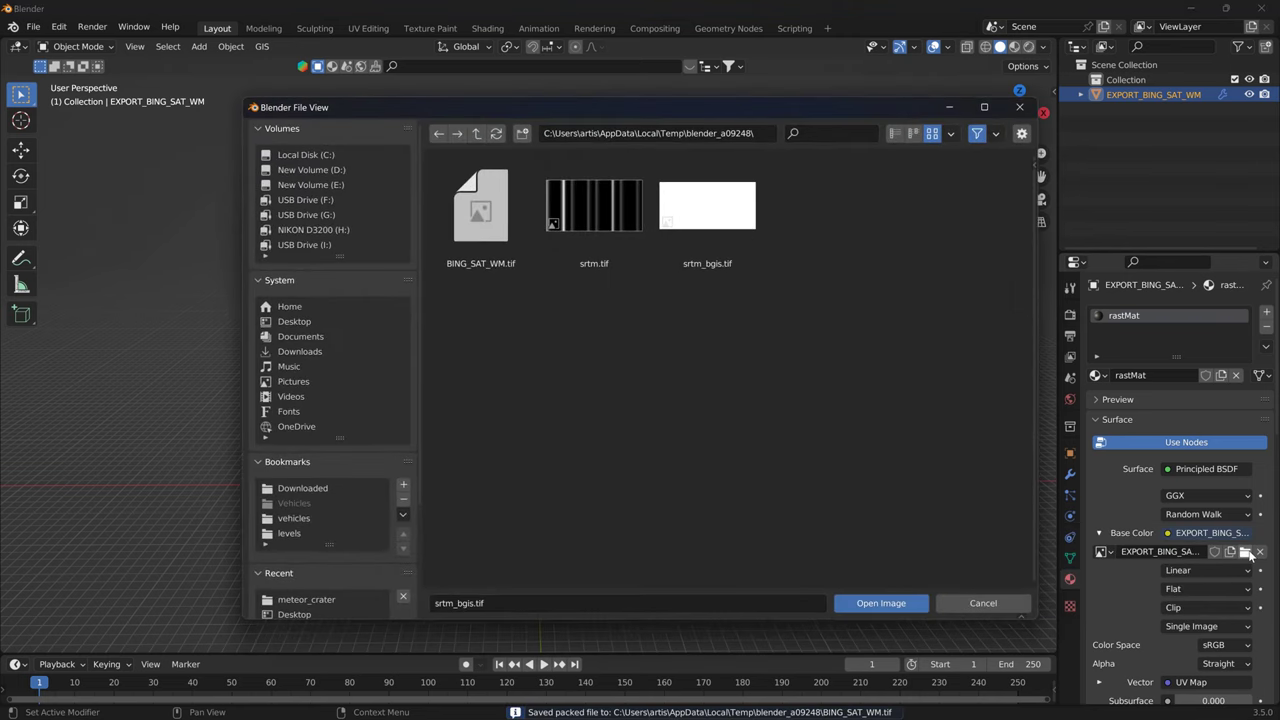
left_click(752, 133)
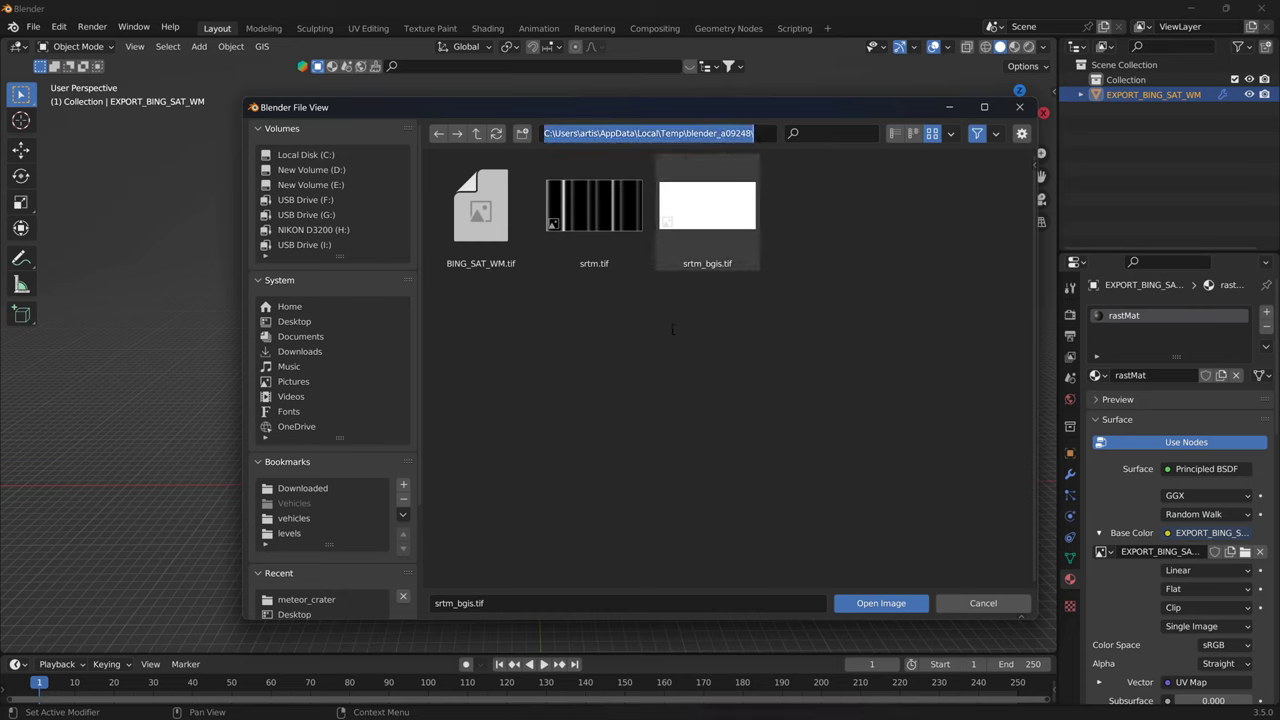
mouse_move(525, 712)
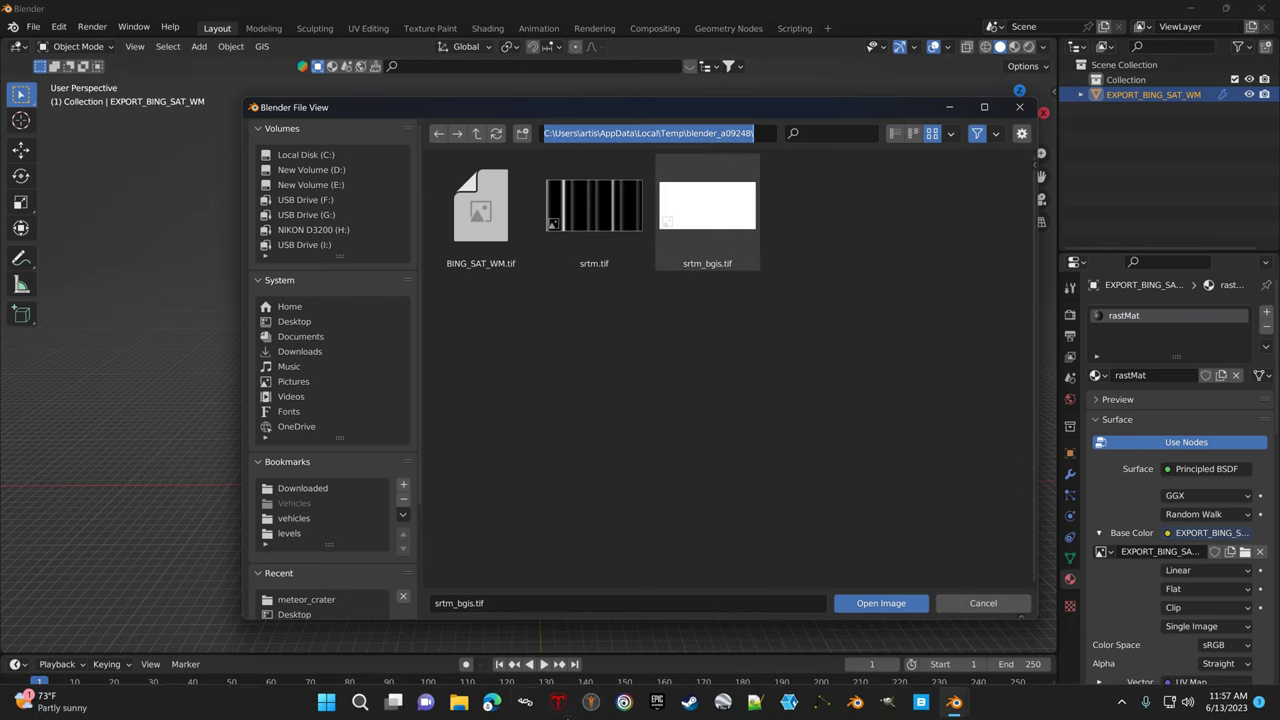
- Open the blender_a09248 temp folder in File Explorer from the pasted path, then launch GIMP
left_click(459, 702)
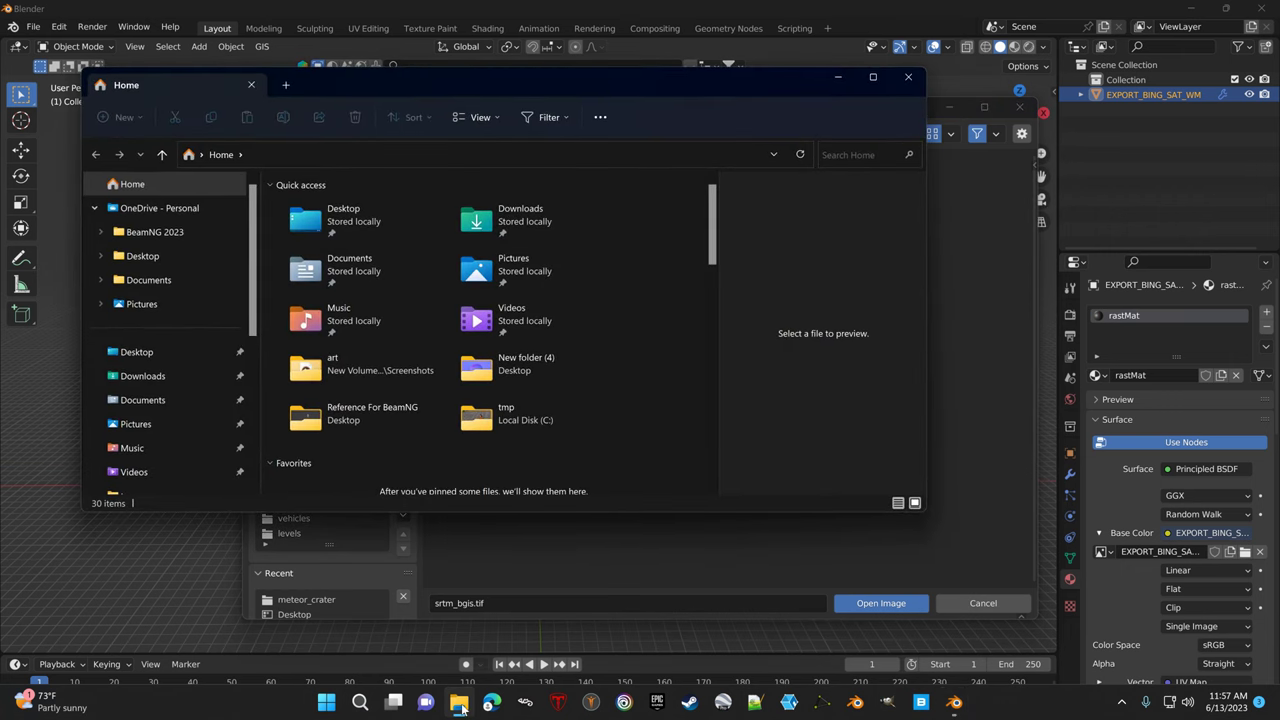
left_click(371, 156)
type("C:\\Users\\Martin\\AppData\\Local\\Temp\\blender_a09248\\")
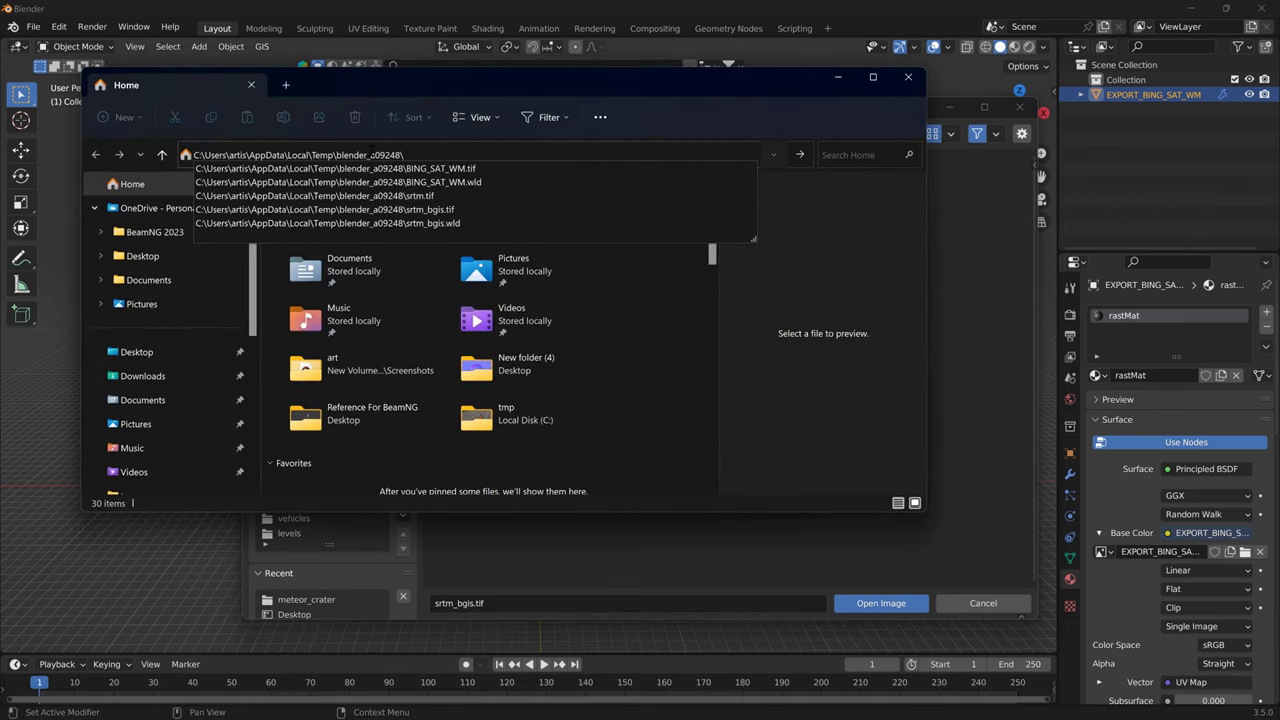
key("Return")
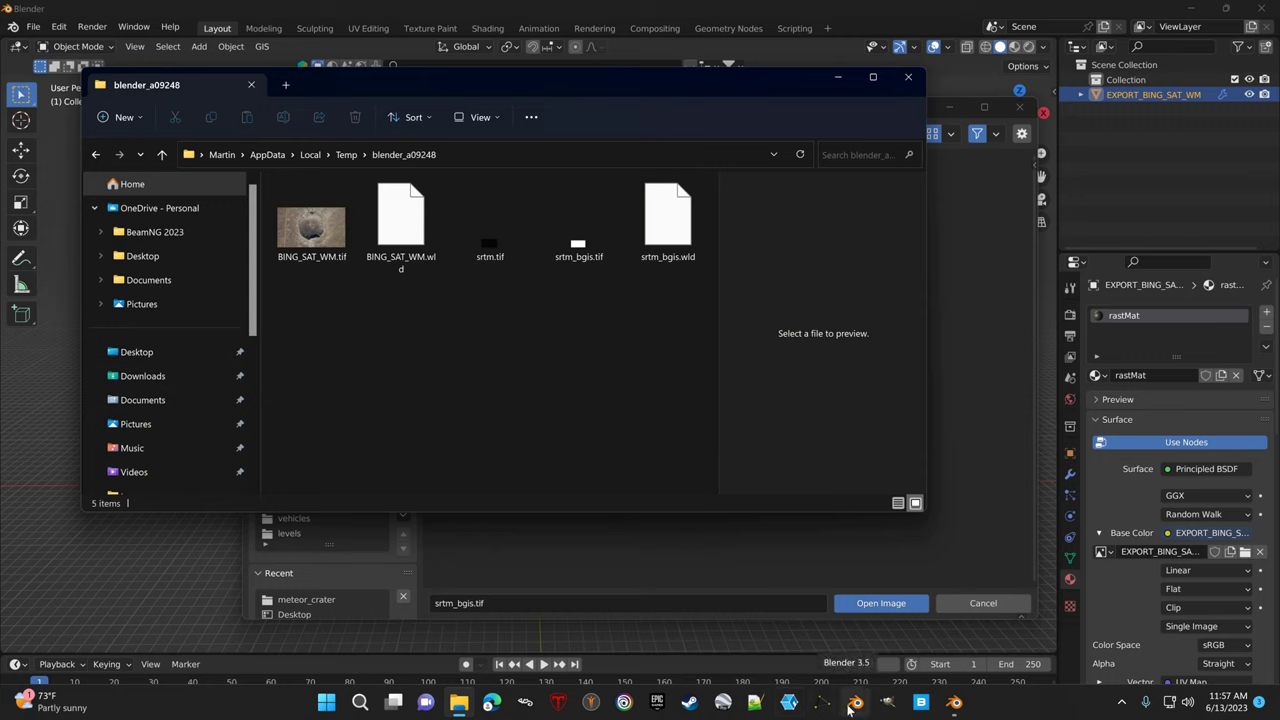
left_click(886, 704)
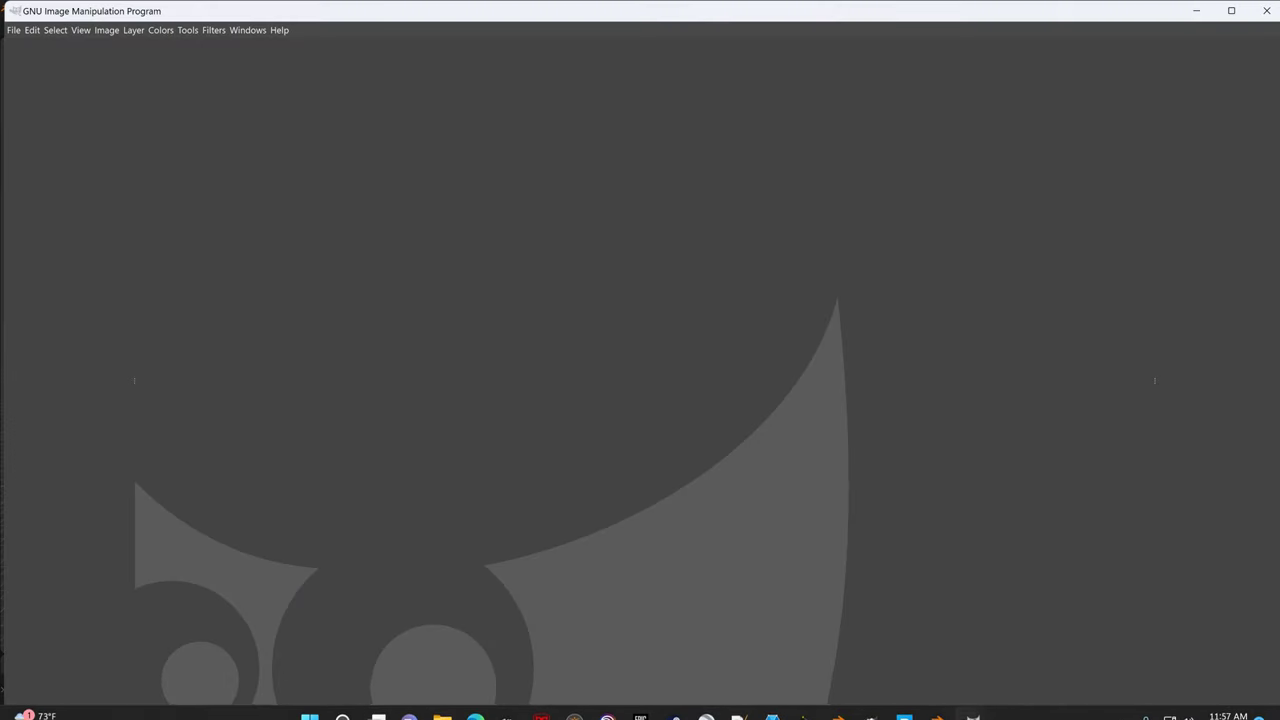
- Open BING_SAT_WM.tif in GIMP and browse Export As to levels/smallgrid
left_click(442, 702)
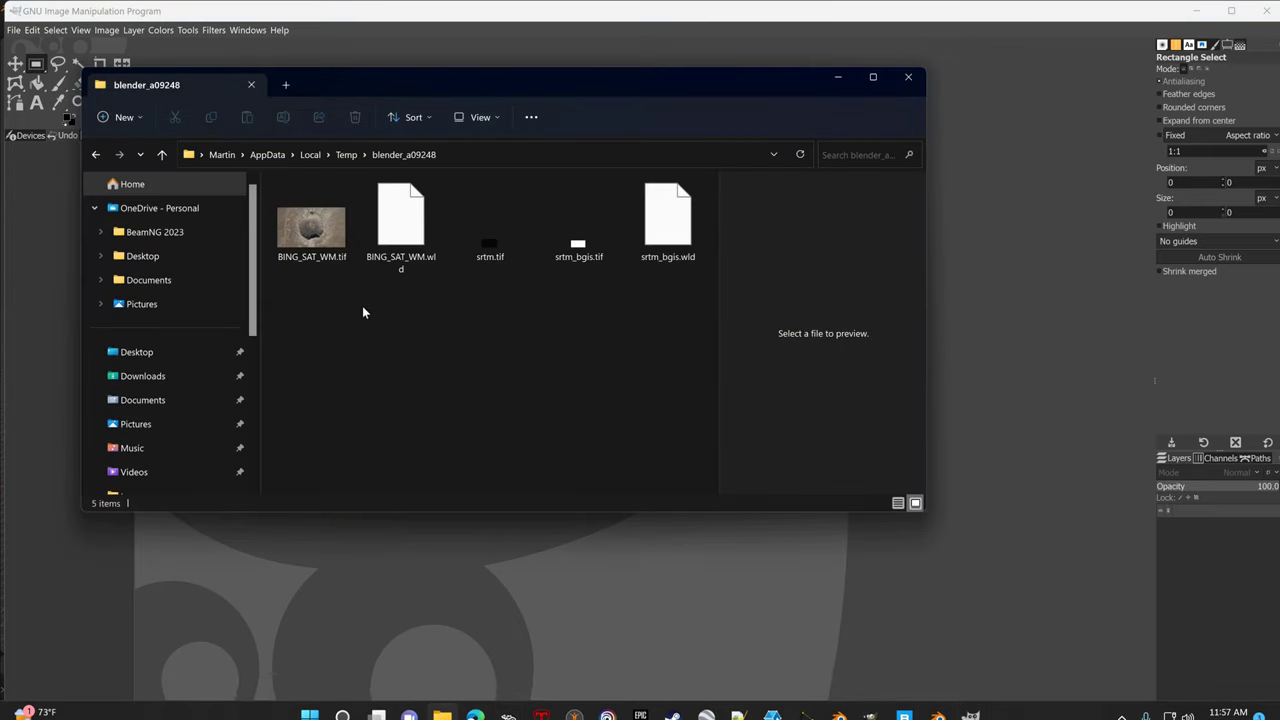
left_click_drag(329, 238, 606, 598)
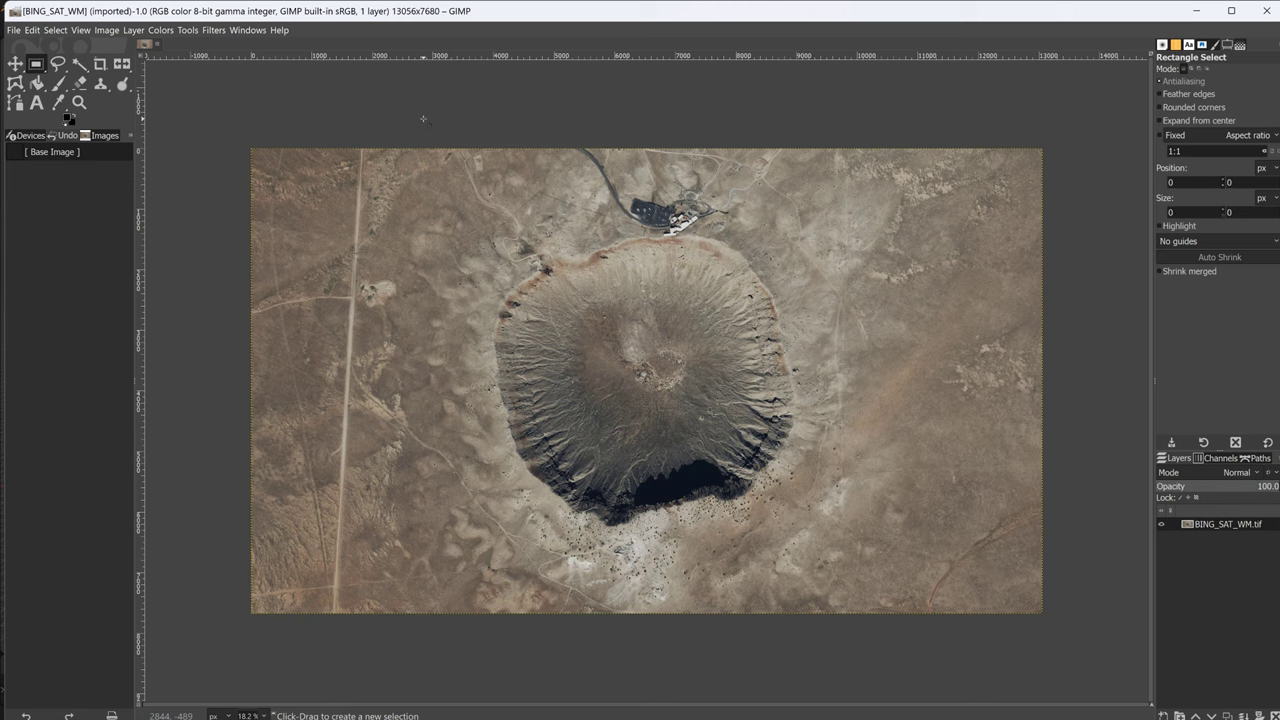
left_click(13, 31)
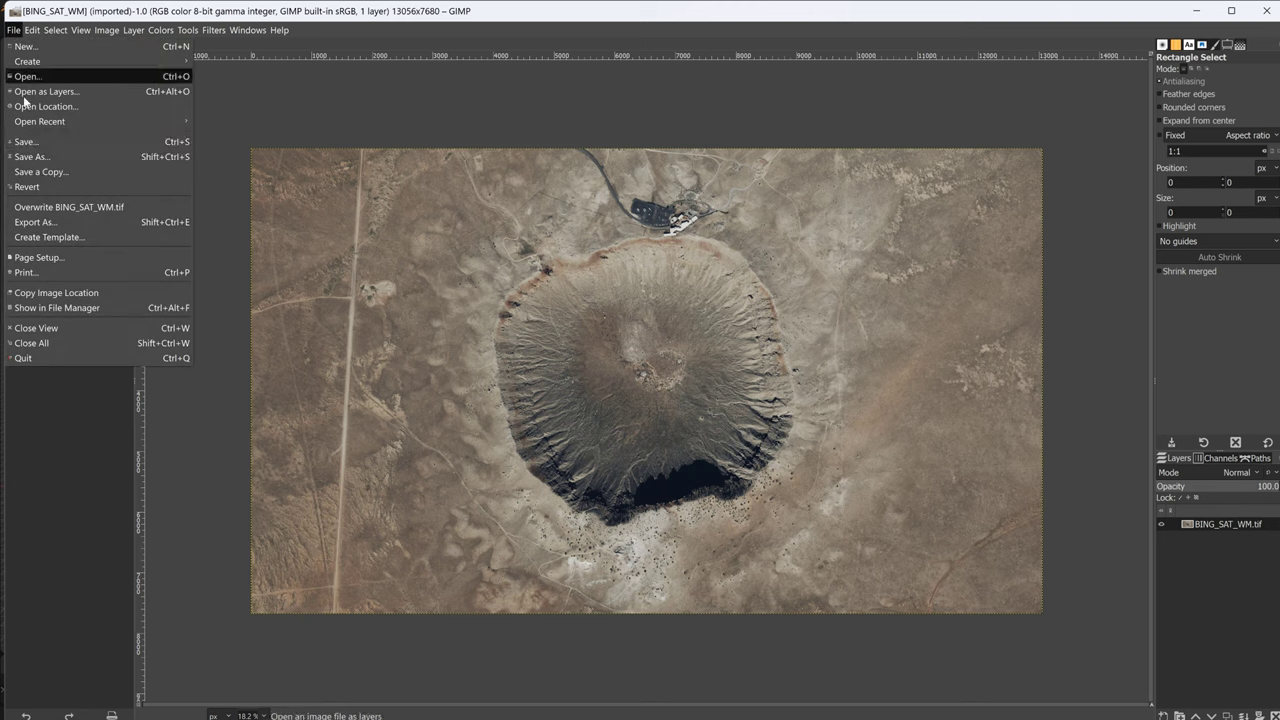
left_click(66, 220)
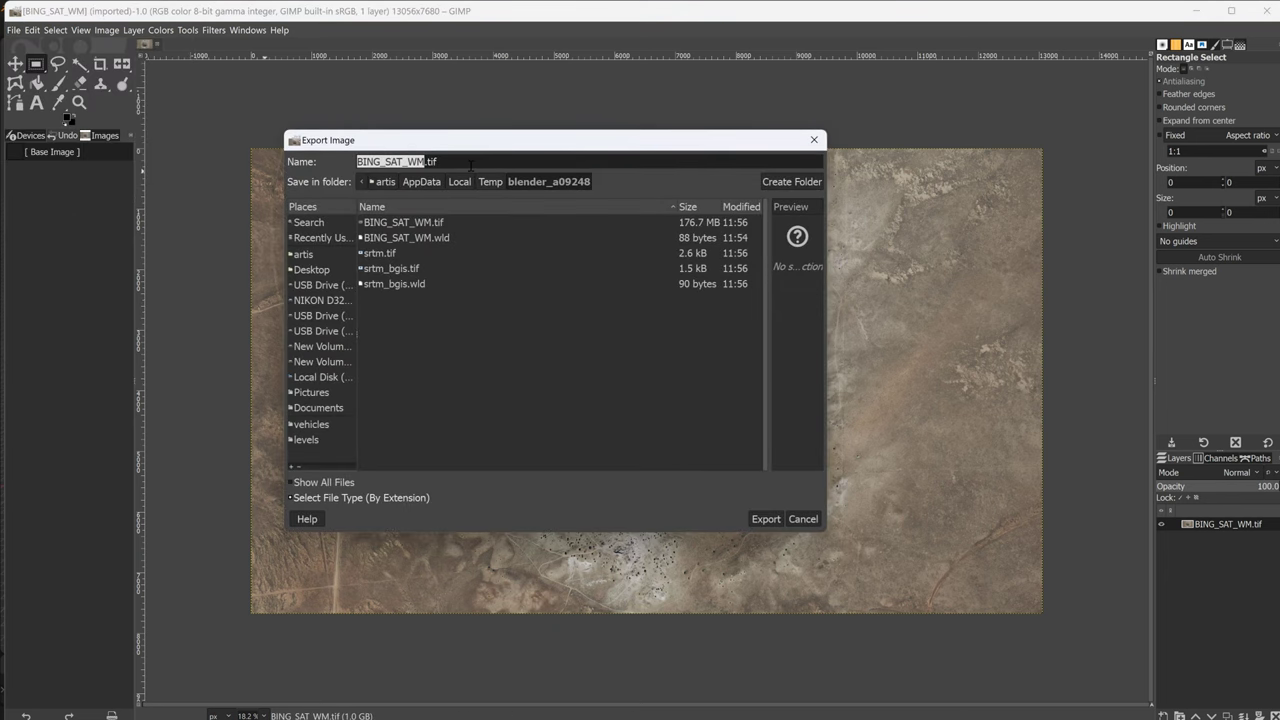
left_click(314, 441)
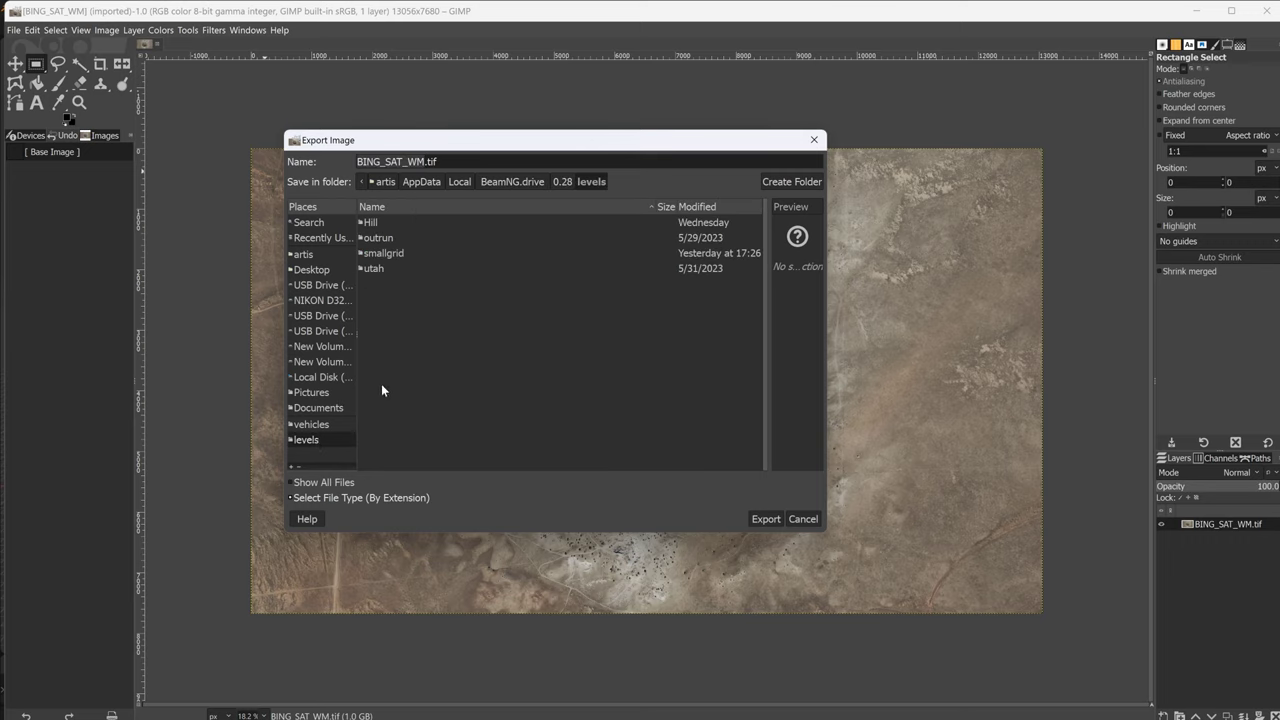
double_click(399, 253)
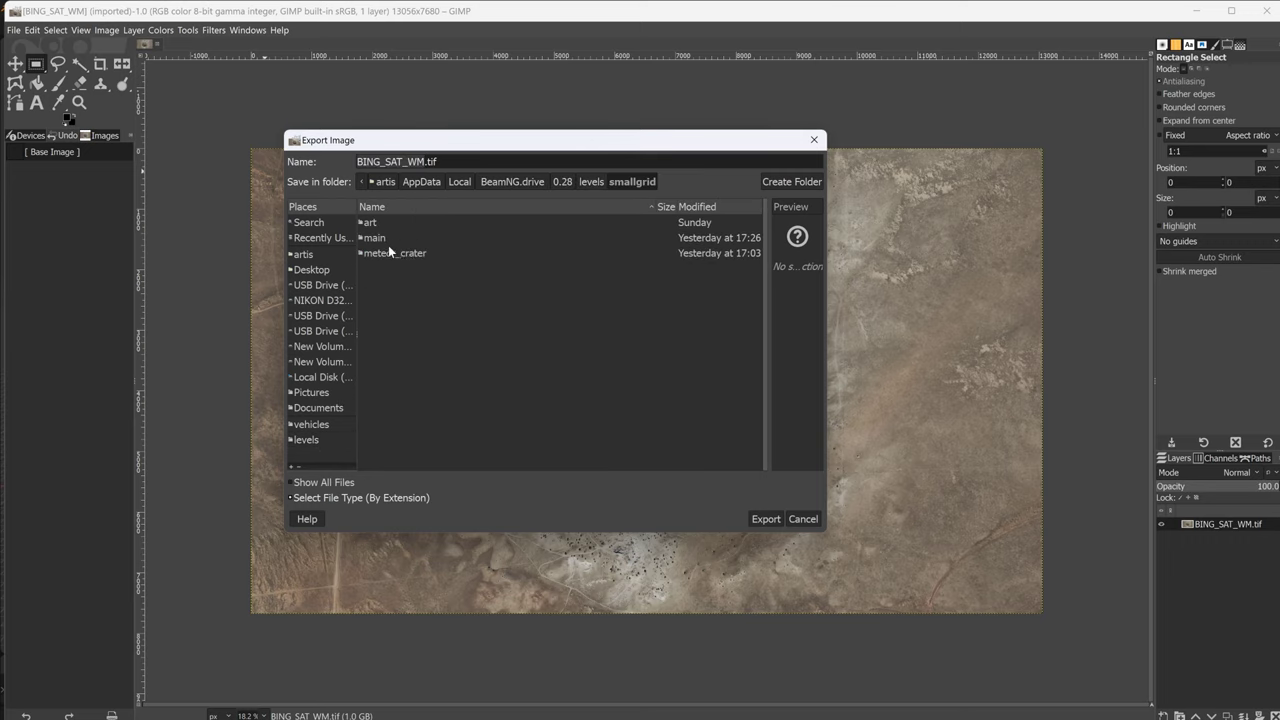
- Create a new Meteor_crater2 folder inside smallgrid
left_click(786, 182)
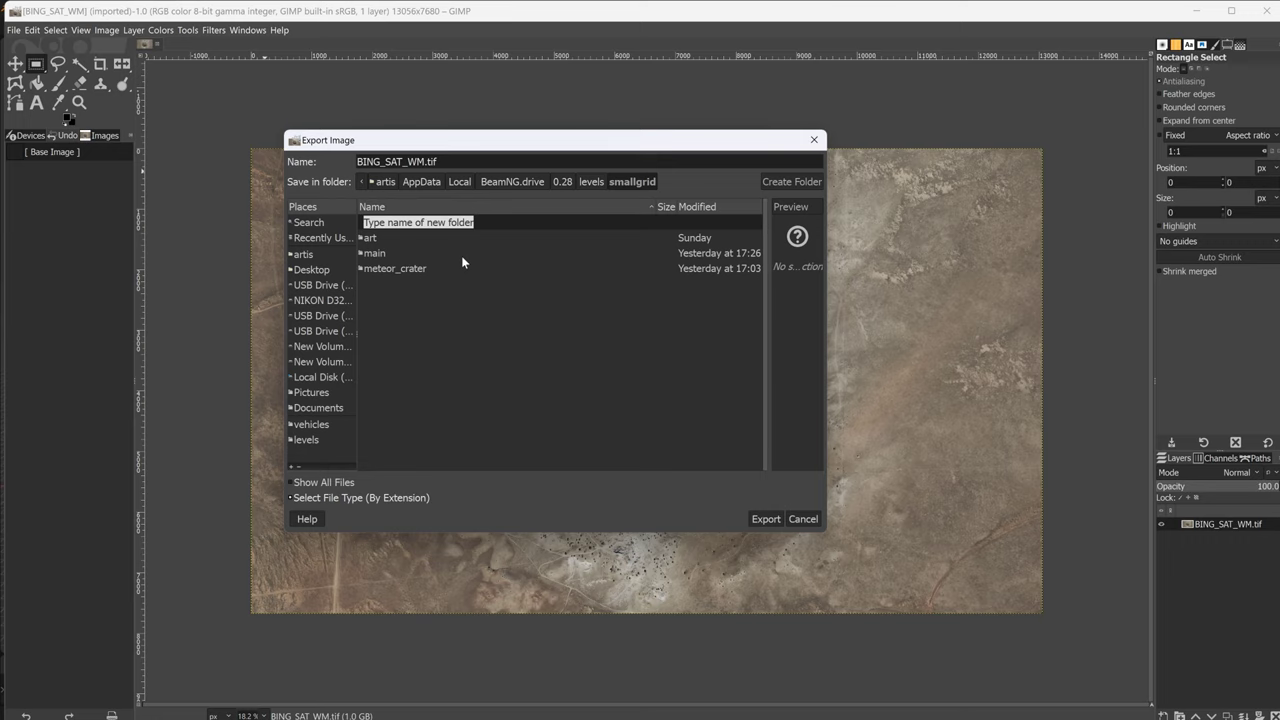
type("Metewr")
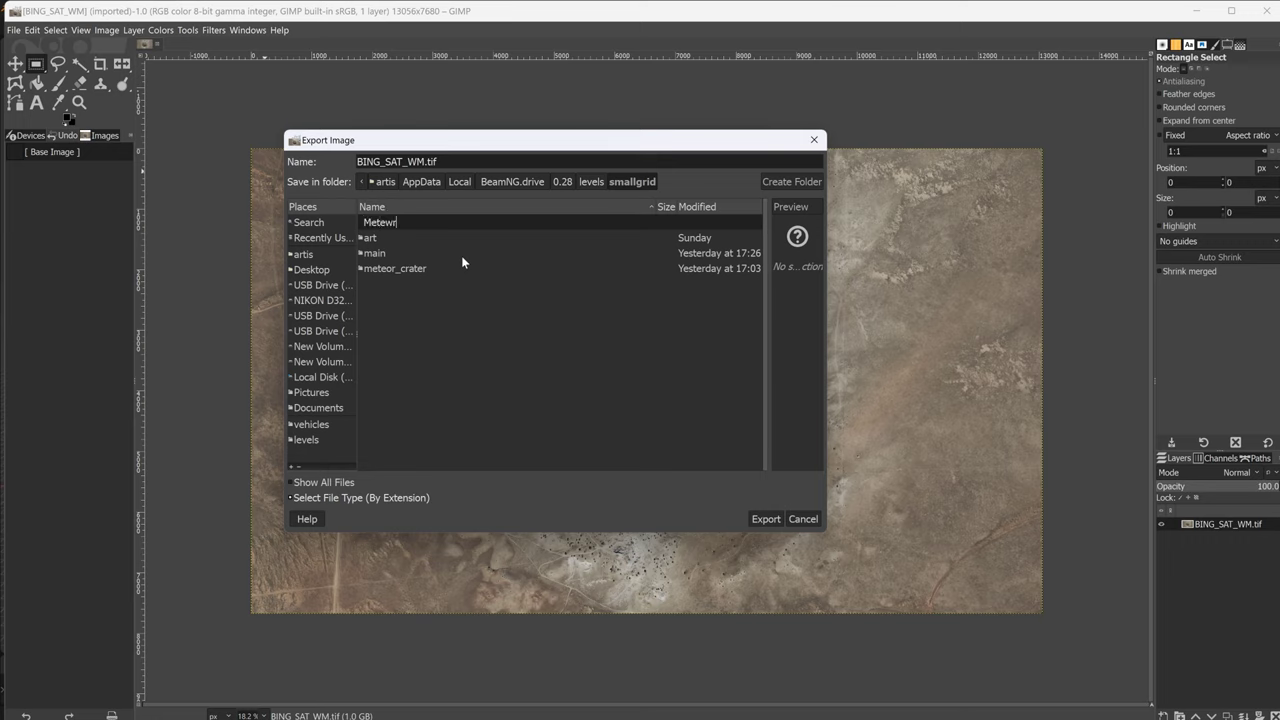
key("BackSpace")
key("BackSpace")
type("or_crate")
key("Return")
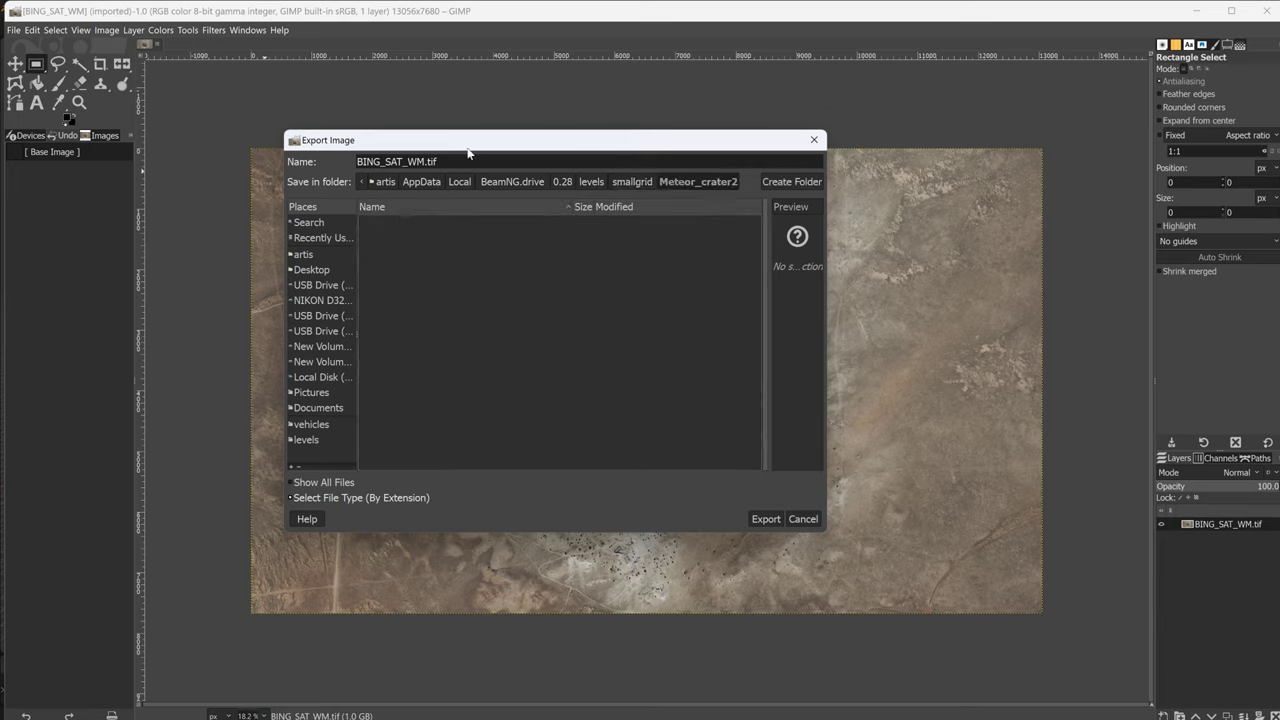
- Export the image as crater.png with PNG compression level 0
key("BackSpace")
key("BackSpace")
key("BackSpace")
key("BackSpace")
key("BackSpace")
key("BackSpace")
key("BackSpace")
key("BackSpace")
key("BackSpace")
key("BackSpace")
key("BackSpace")
key("BackSpace")
key("BackSpace")
key("BackSpace")
key("BackSpace")
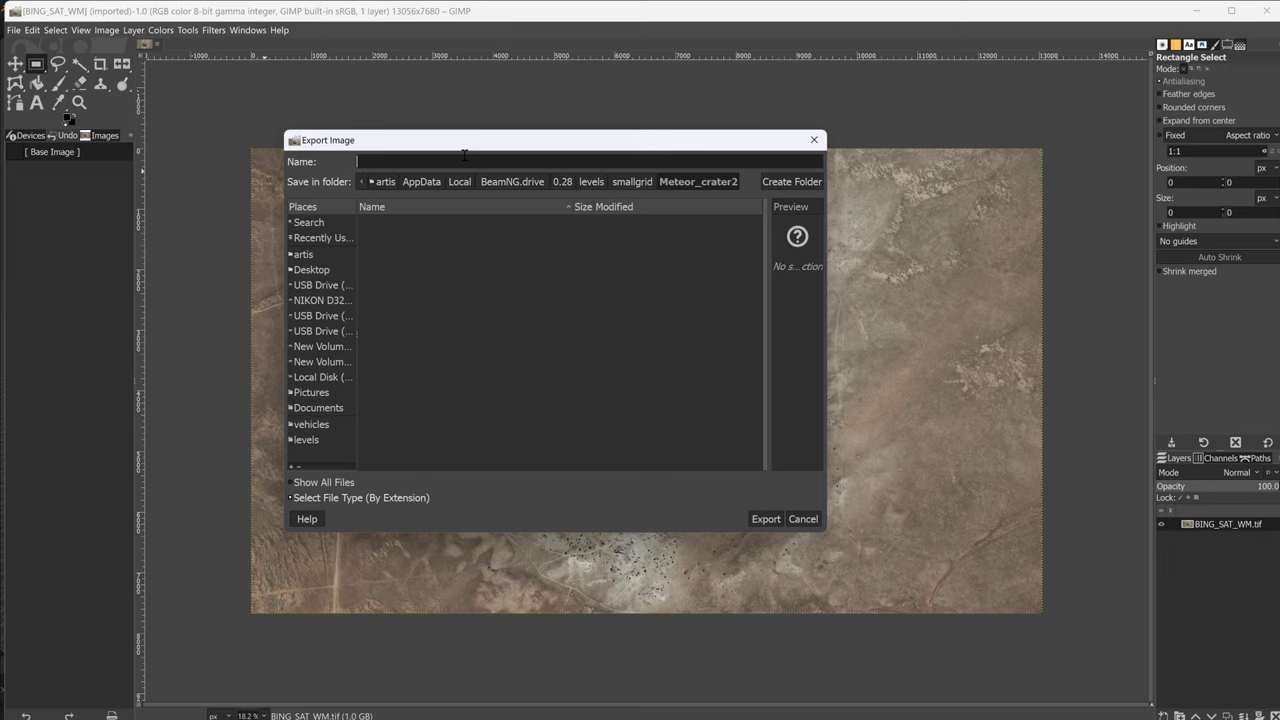
type("crater.png")
left_click(782, 515)
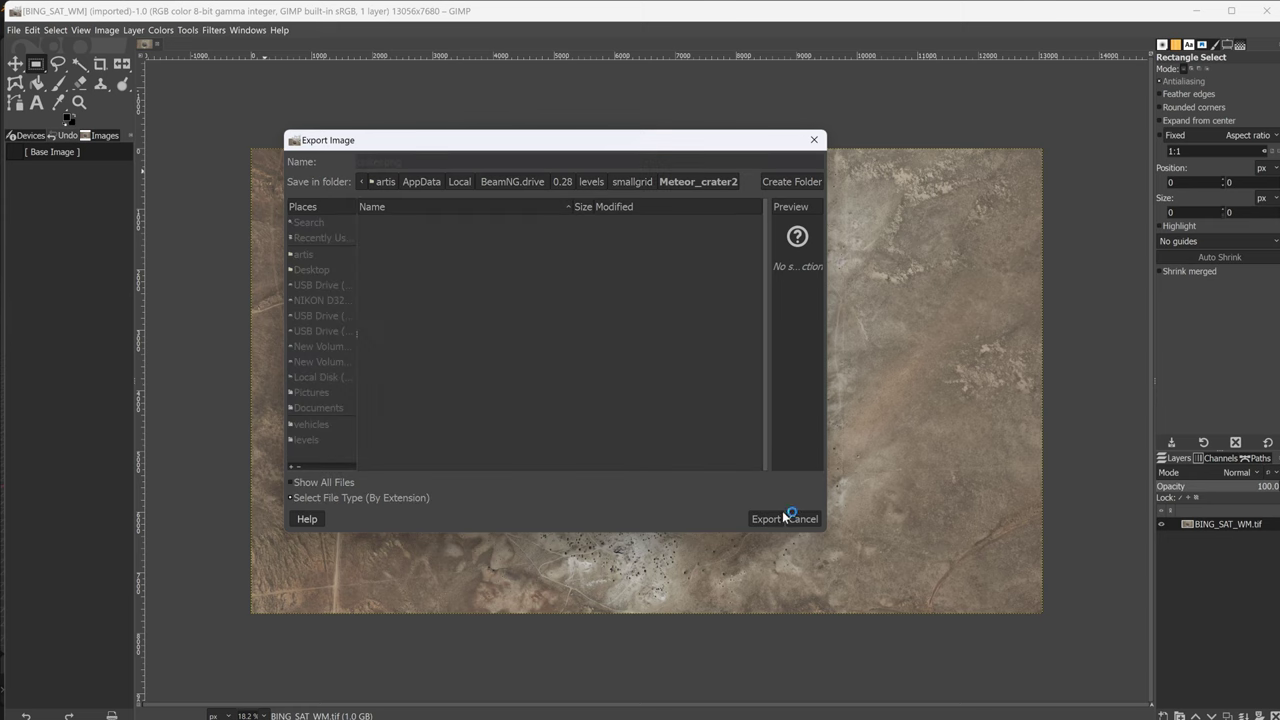
left_click_drag(722, 397, 546, 395)
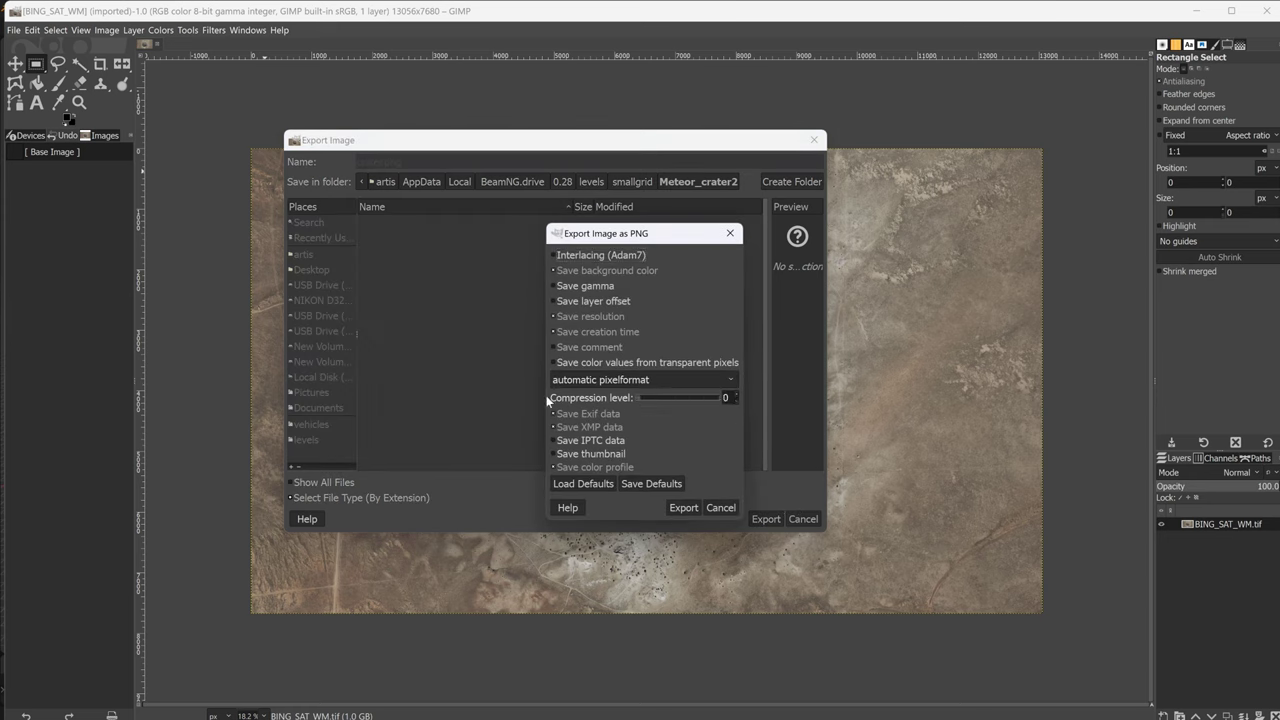
left_click(680, 507)
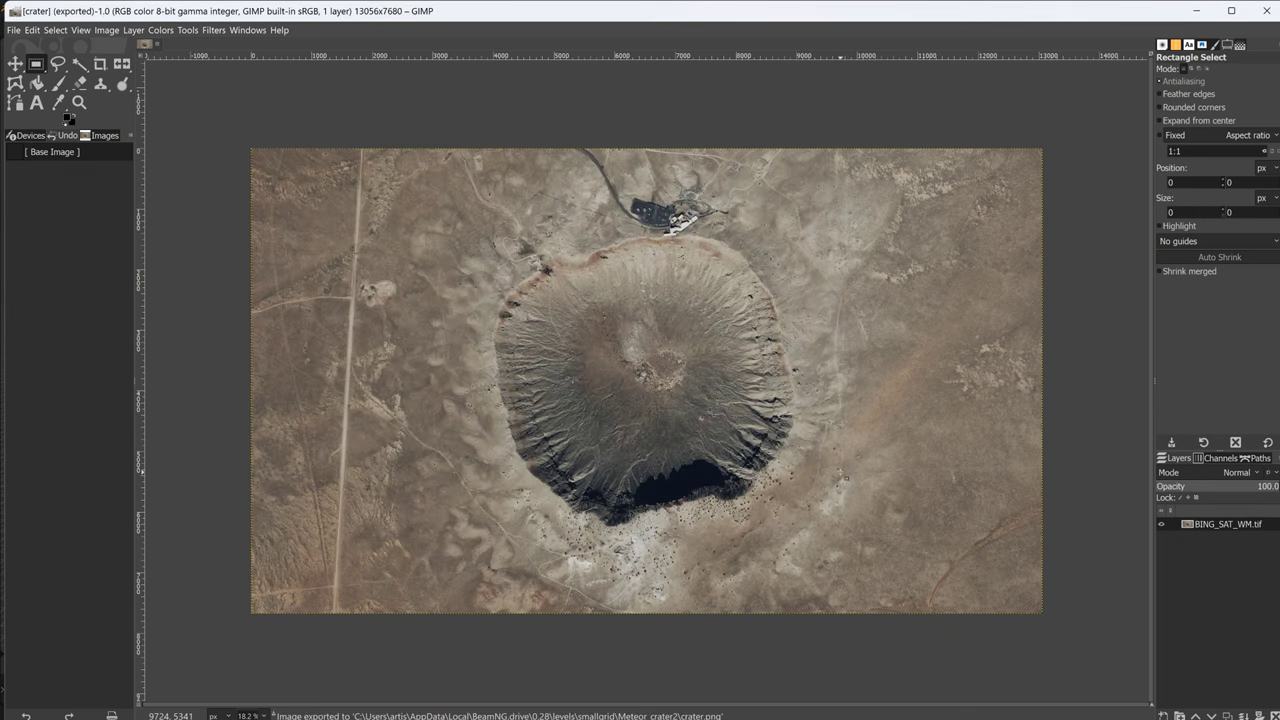
- Apply Filters > Generic > Normal Map to the crater image
left_click(215, 31)
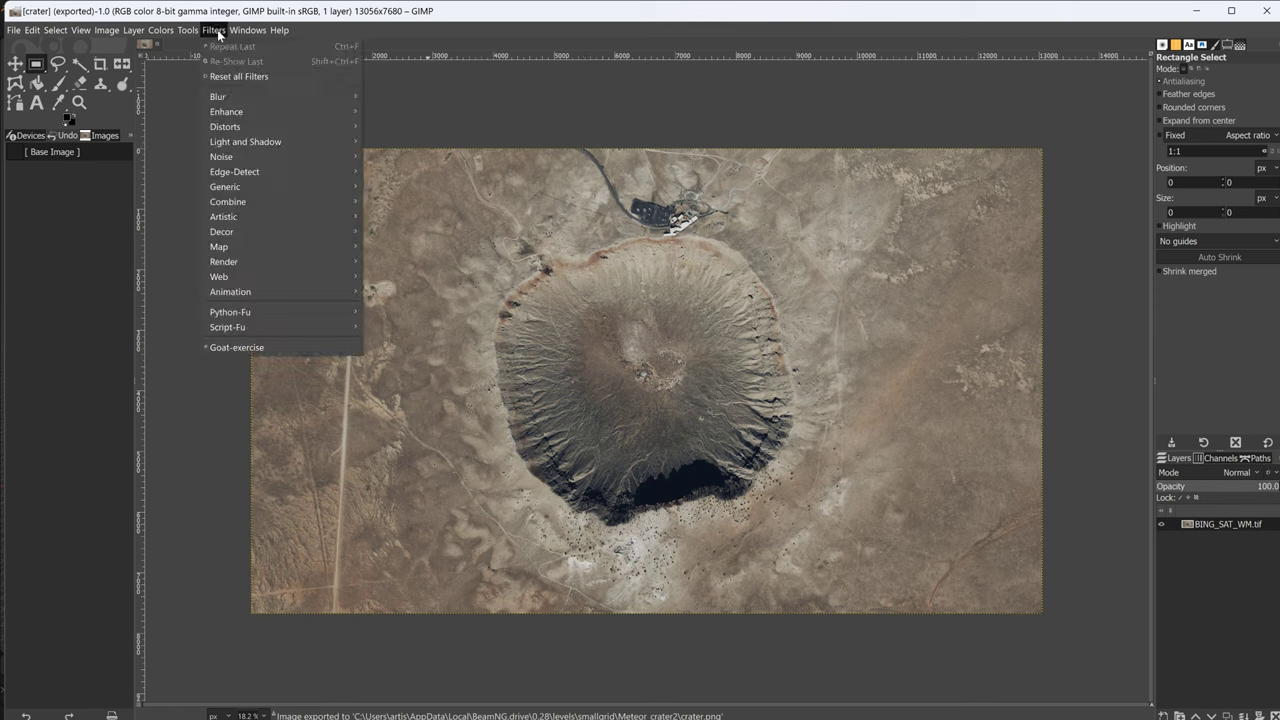
mouse_move(236, 187)
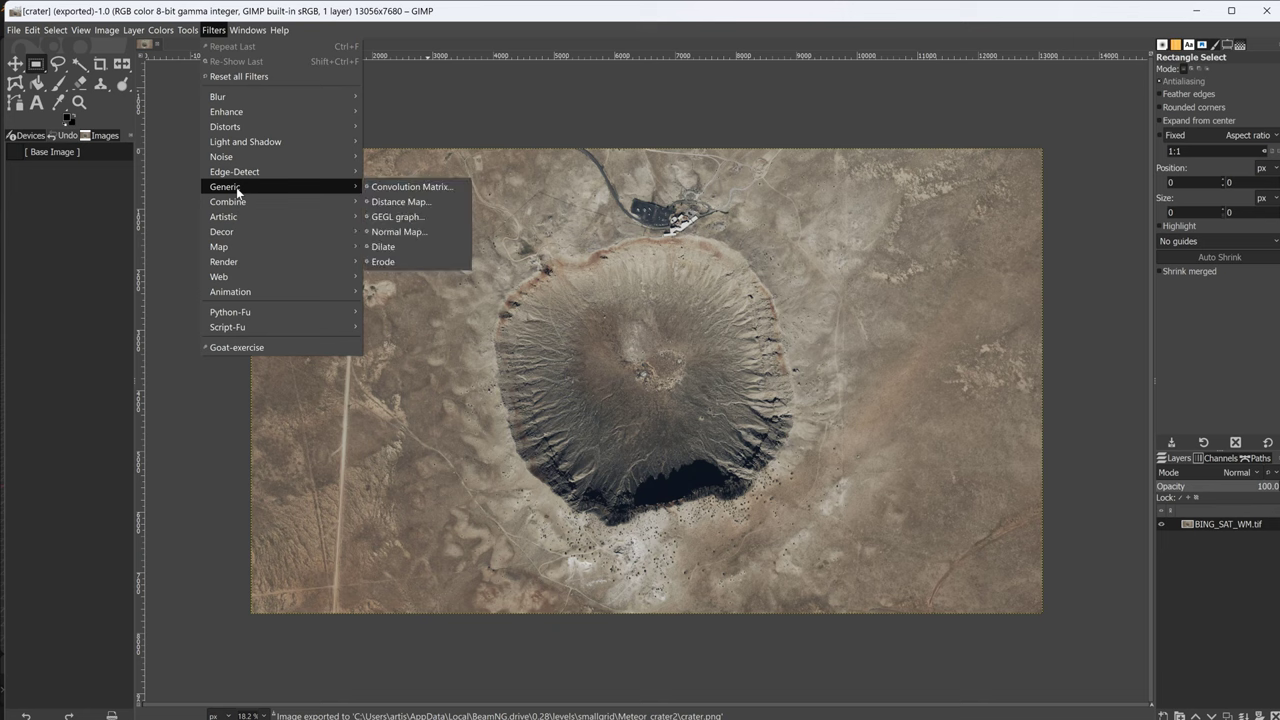
left_click(398, 231)
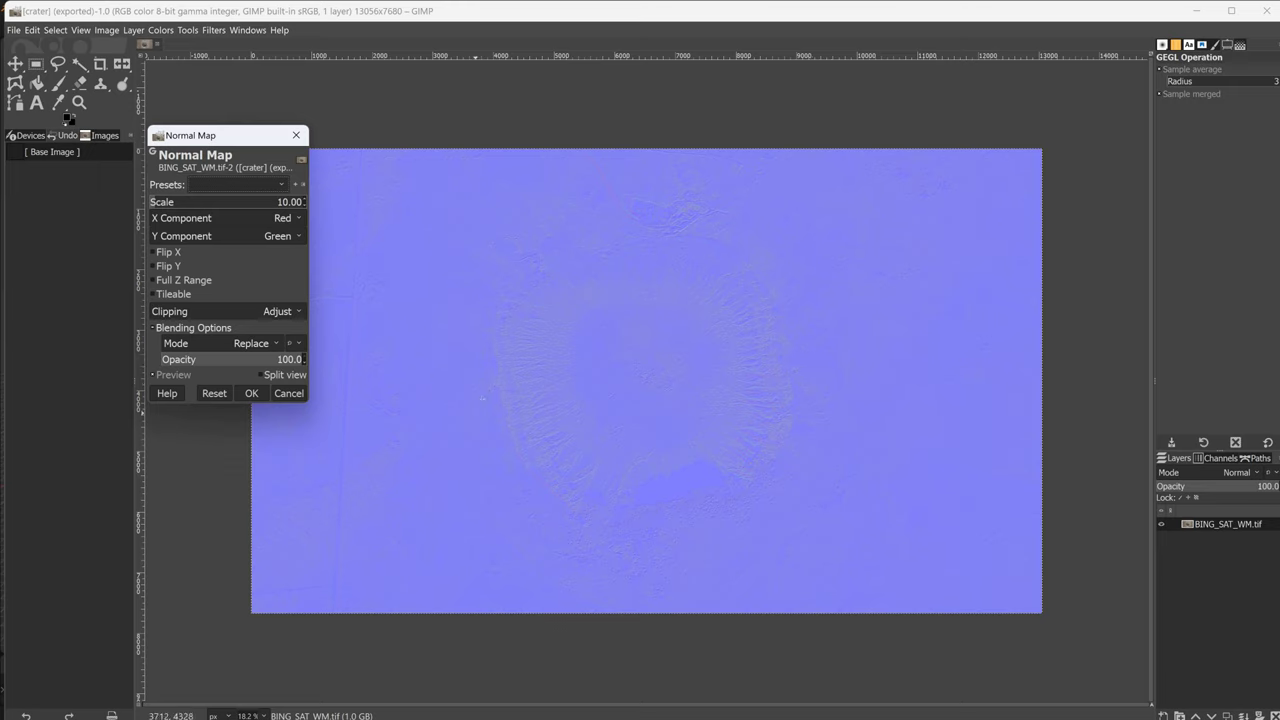
left_click(252, 393)
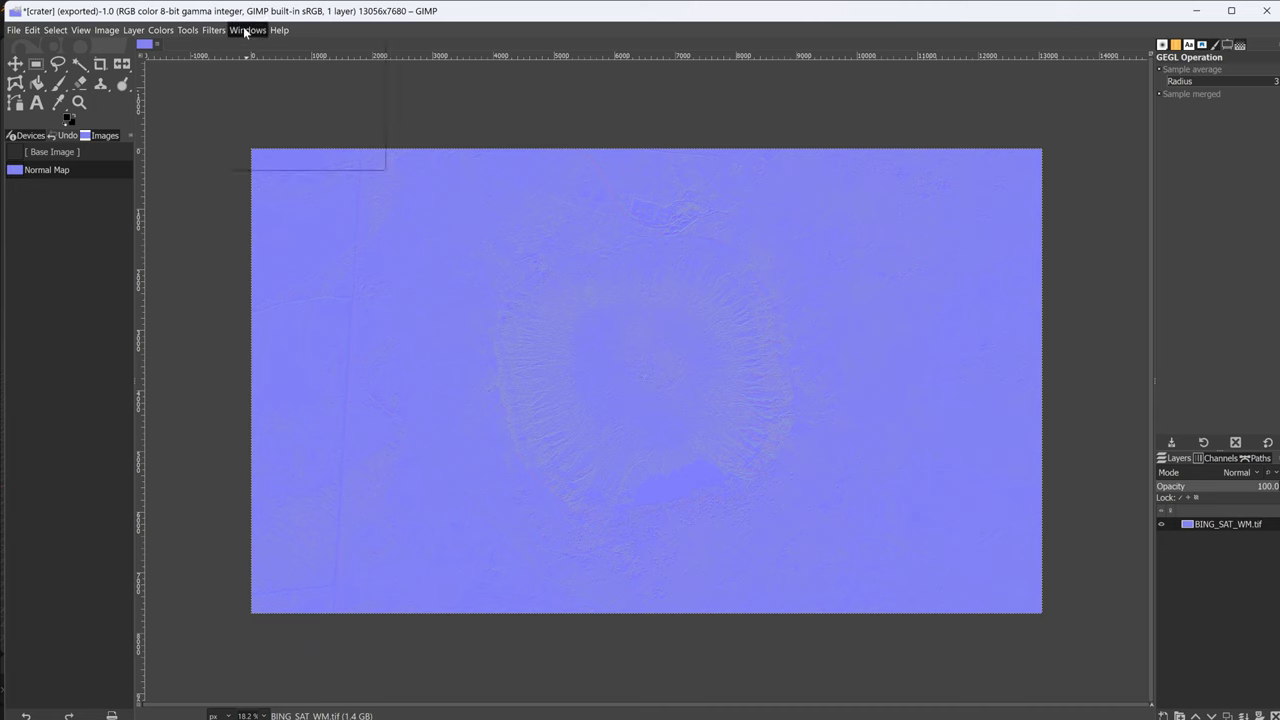
- Soften the normal map with a Gaussian Blur of size 0.50
left_click(214, 30)
mouse_move(220, 111)
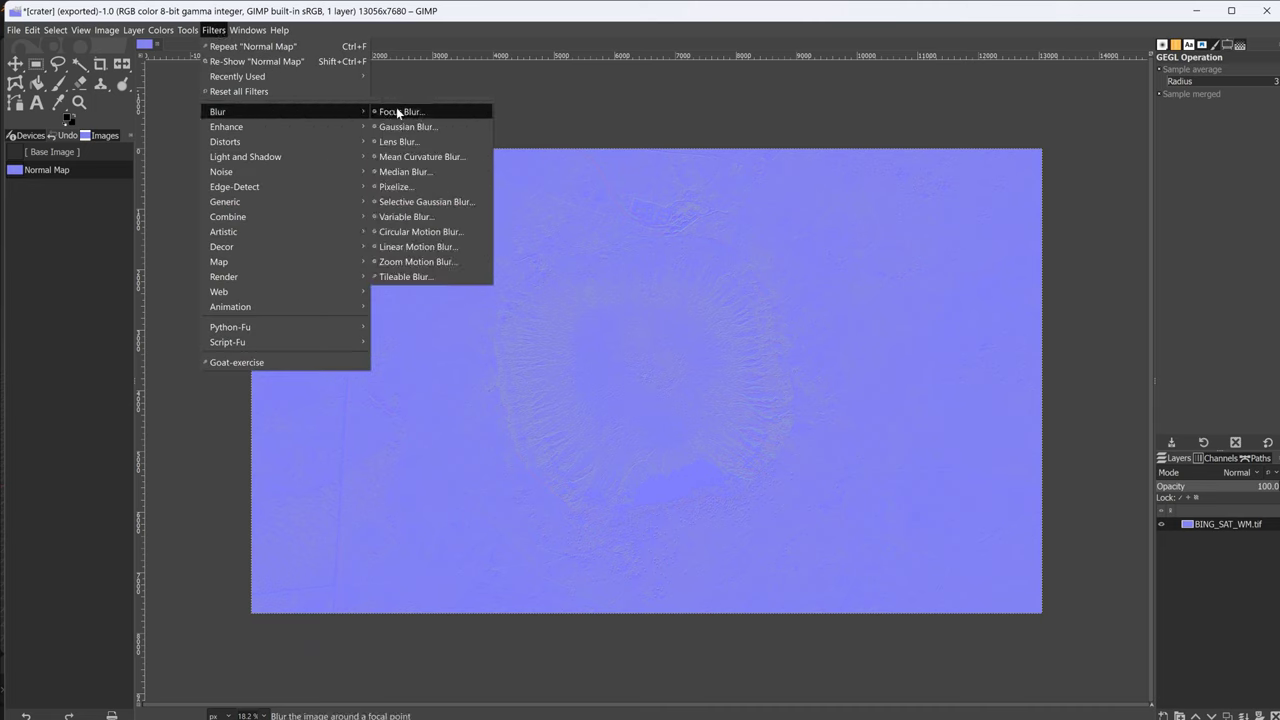
left_click(400, 124)
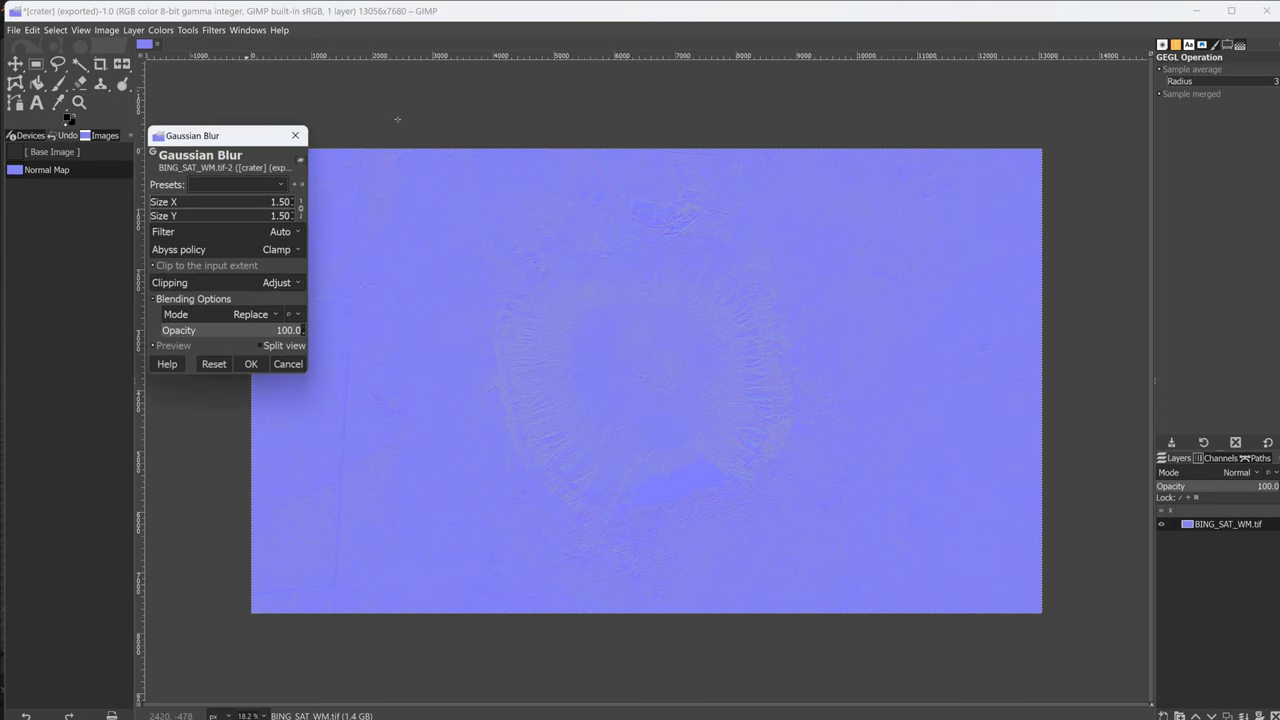
left_click(291, 219)
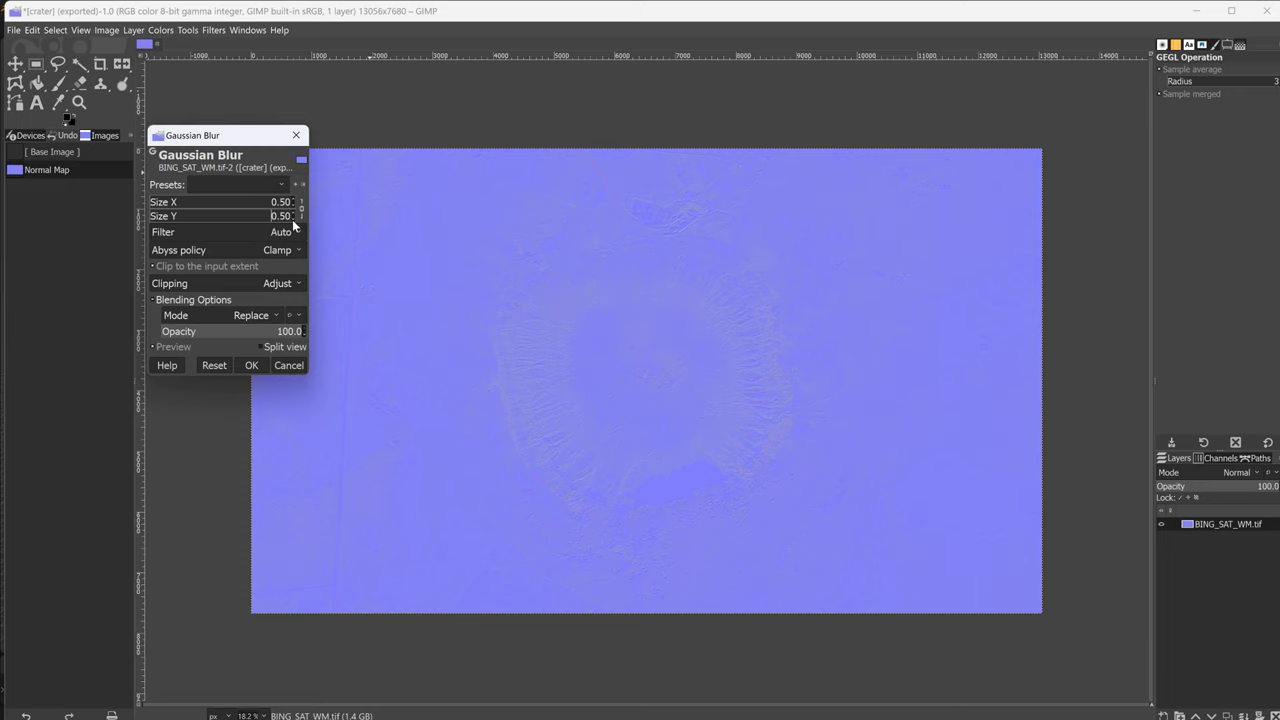
left_click(251, 366)
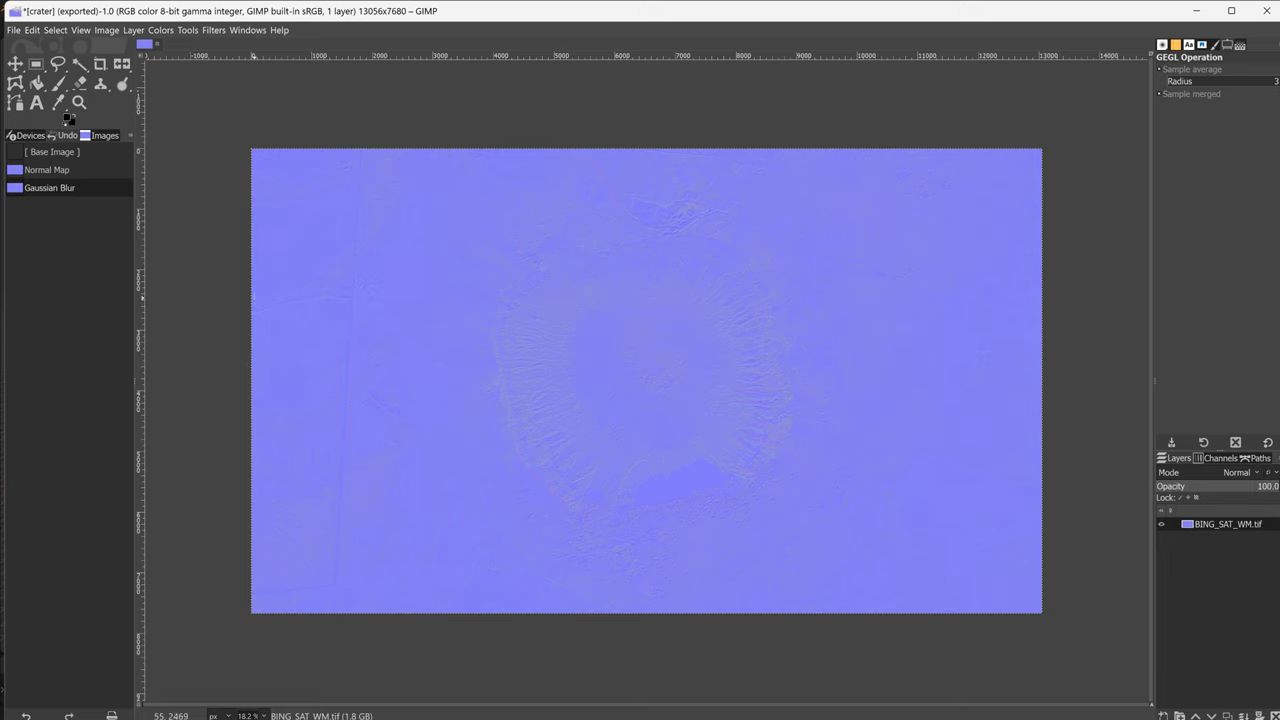
- Export the blurred normal map as crater_normals.png into Meteor_crater2
left_click(14, 30)
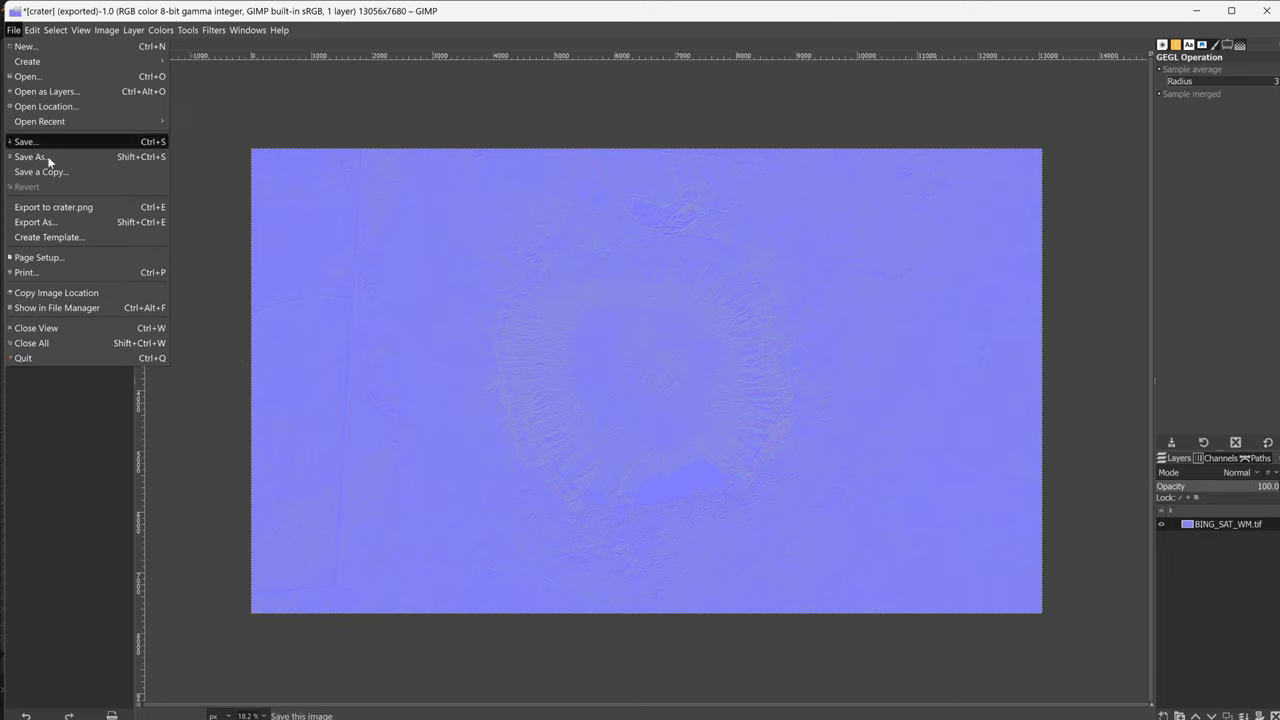
left_click(63, 221)
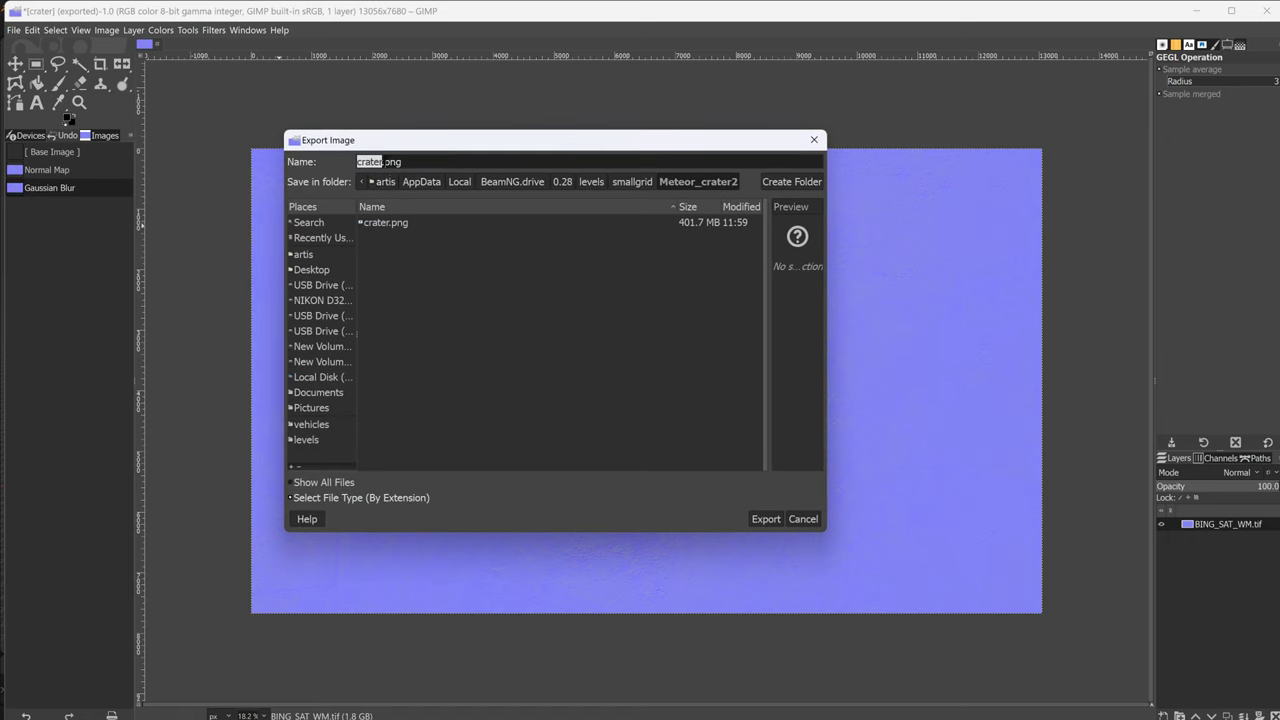
type("_normals")
left_click(754, 519)
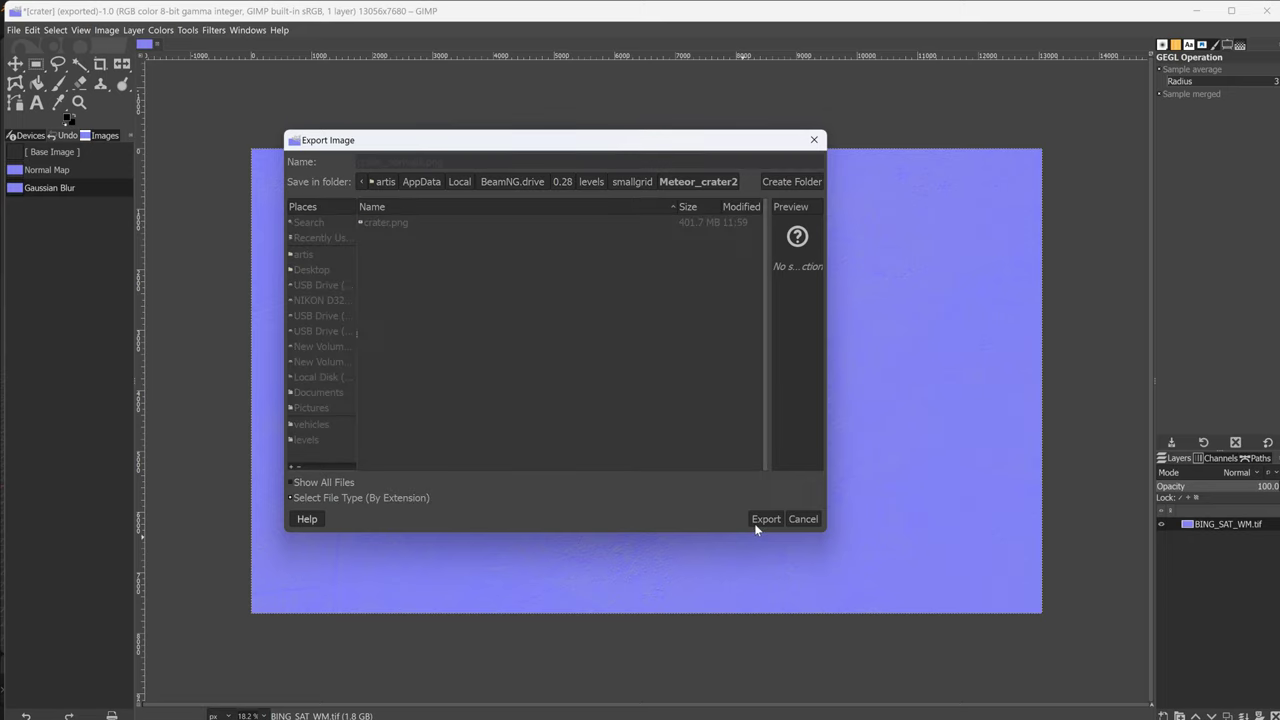
left_click(675, 426)
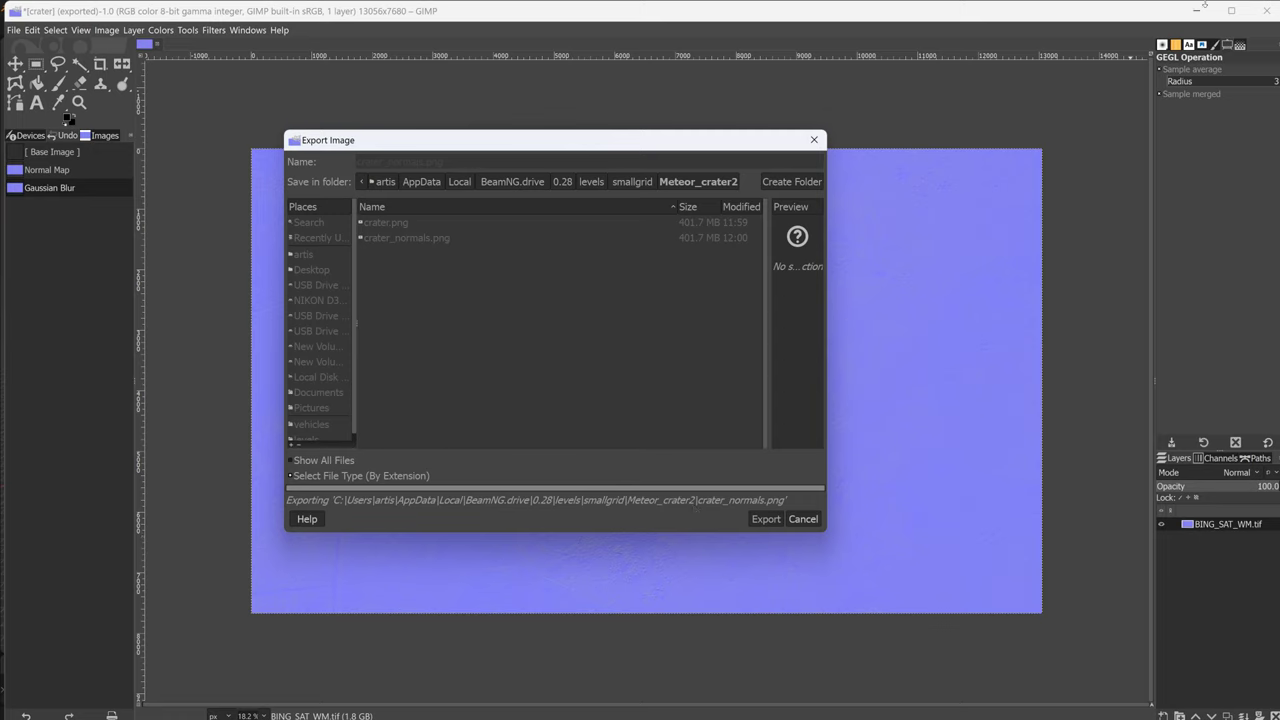
mouse_move(937, 710)
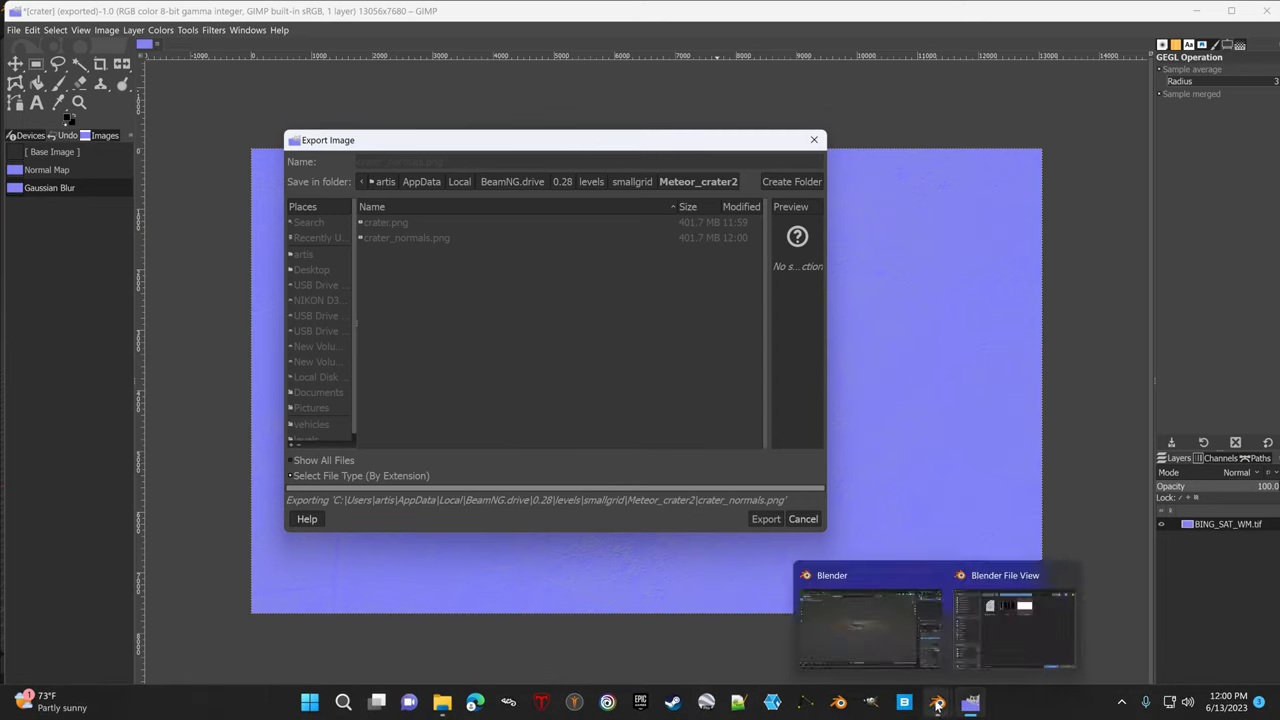
- Load crater.png from the Meteor_crater2 folder as the crater plane's Base Color image
left_click(887, 590)
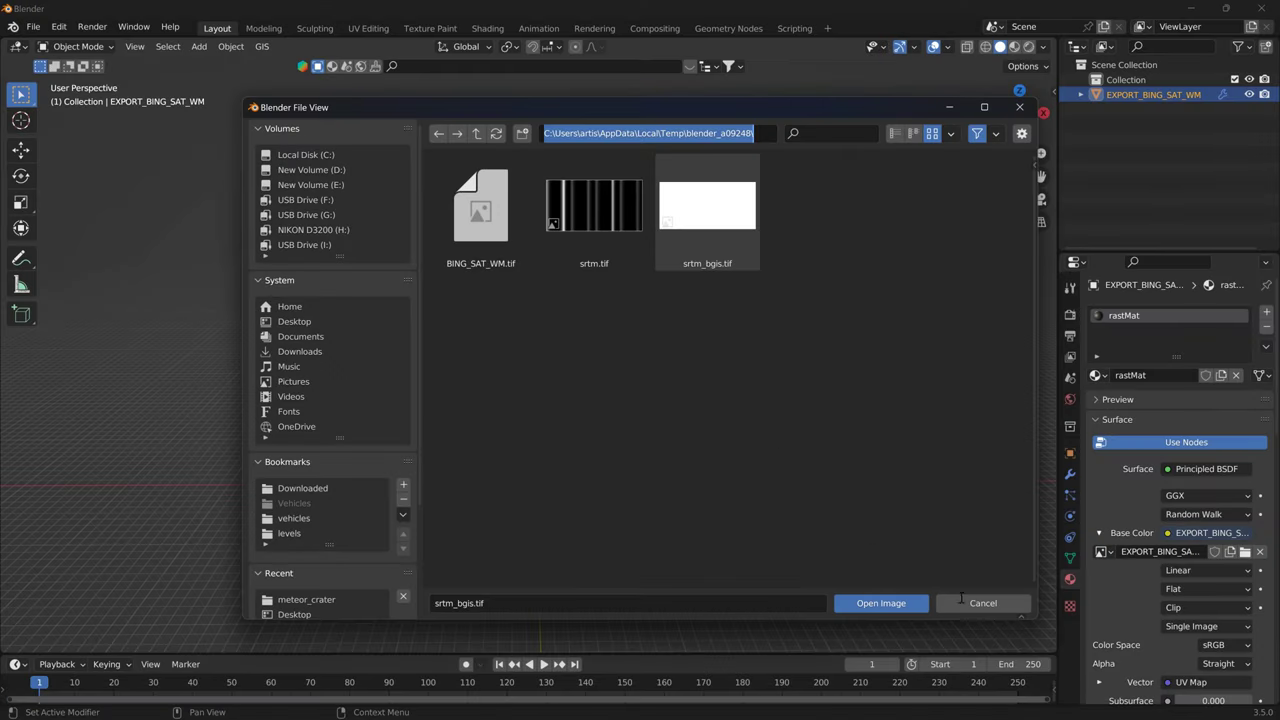
left_click(970, 603)
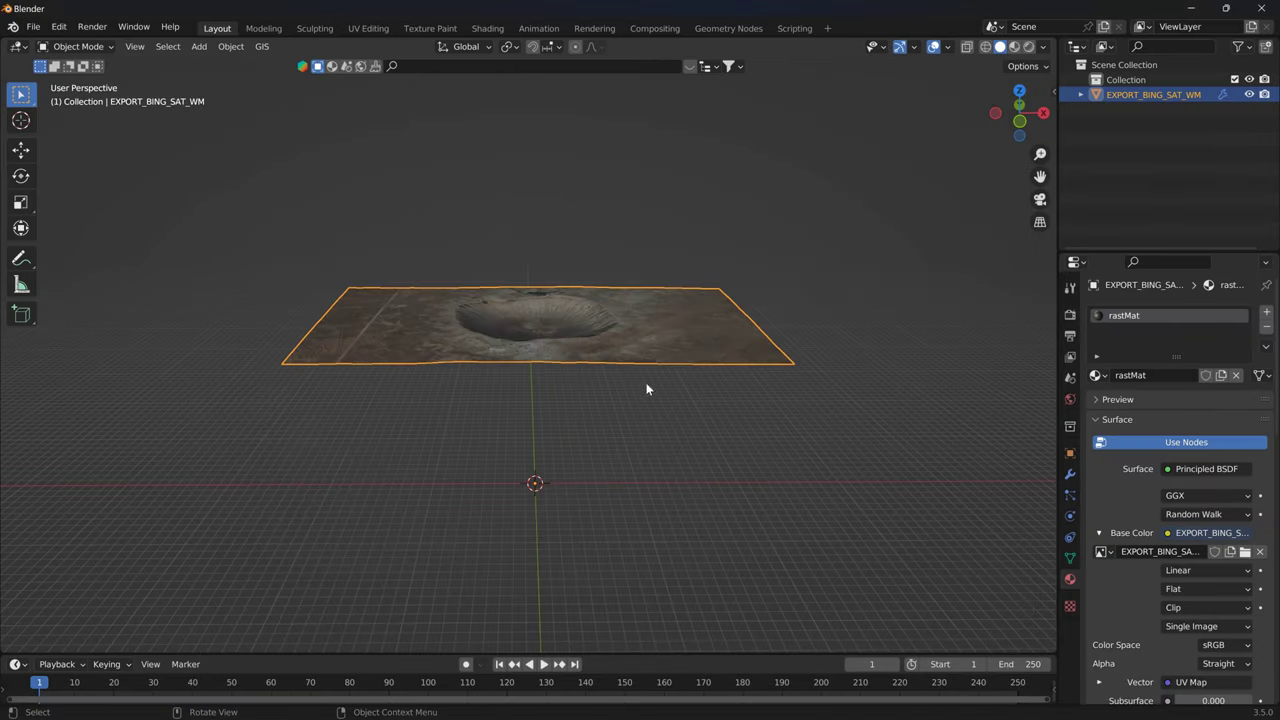
left_click(1245, 551)
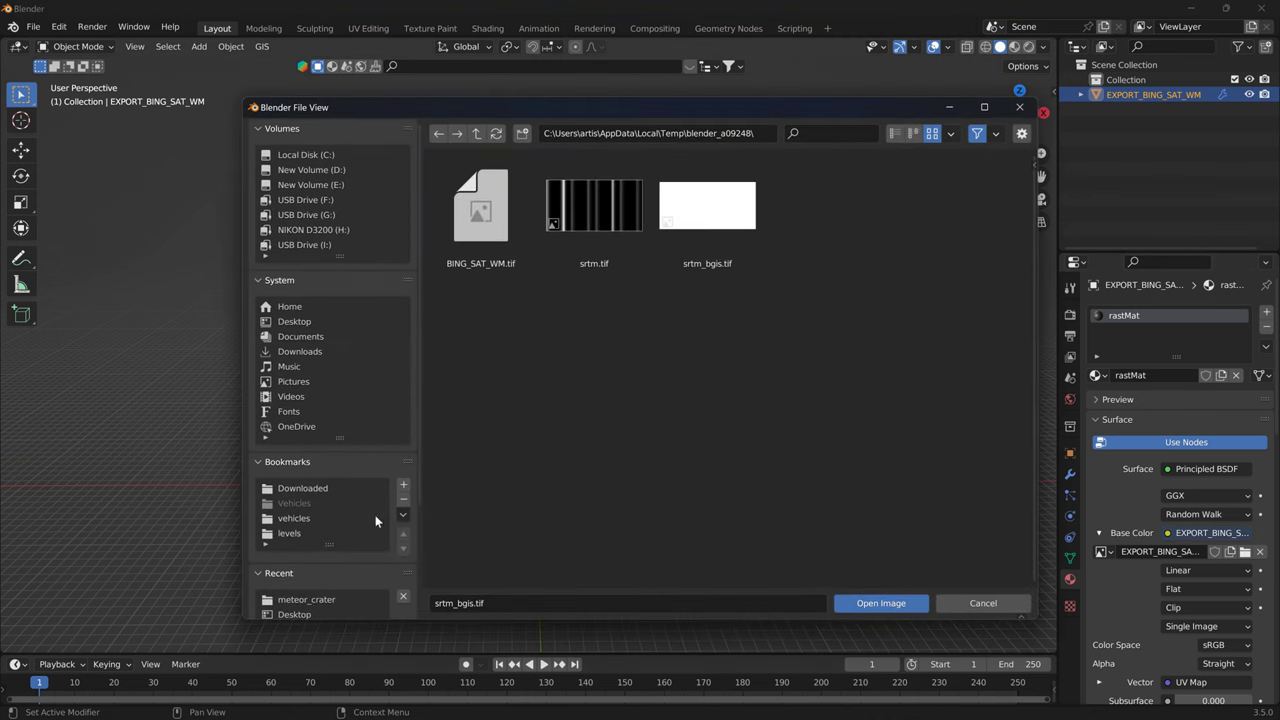
left_click(289, 599)
left_click(476, 133)
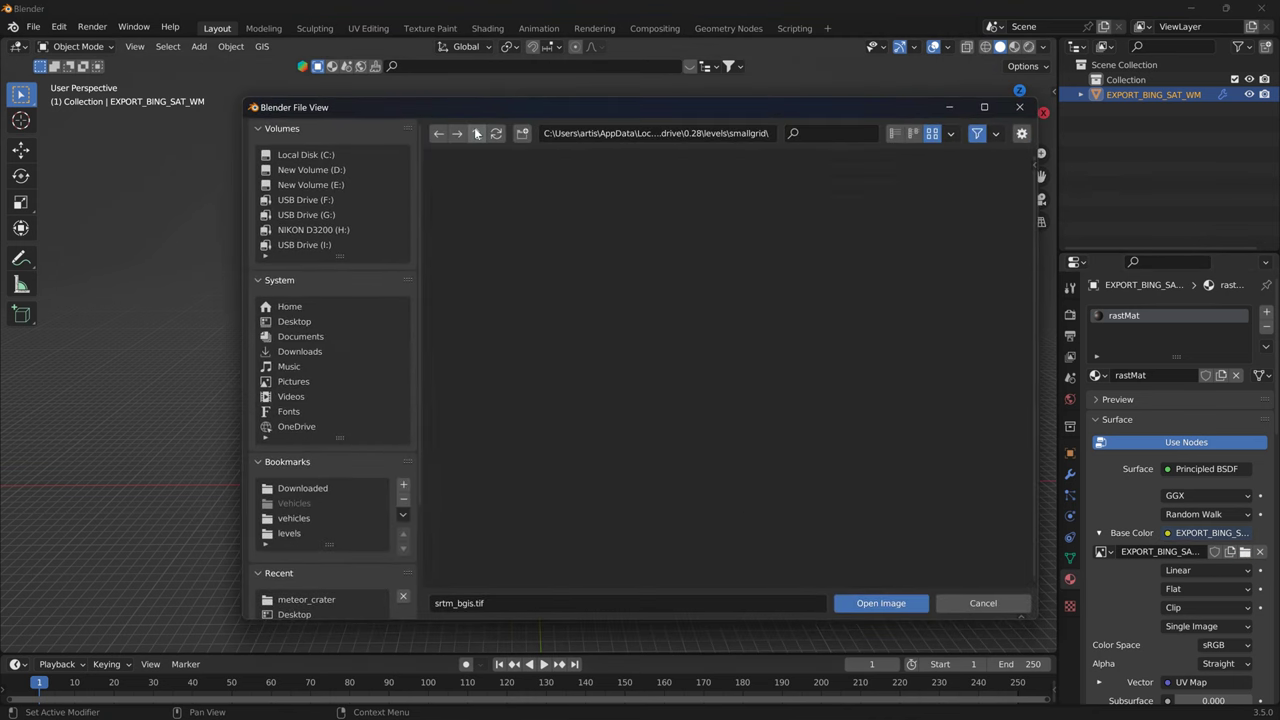
double_click(473, 209)
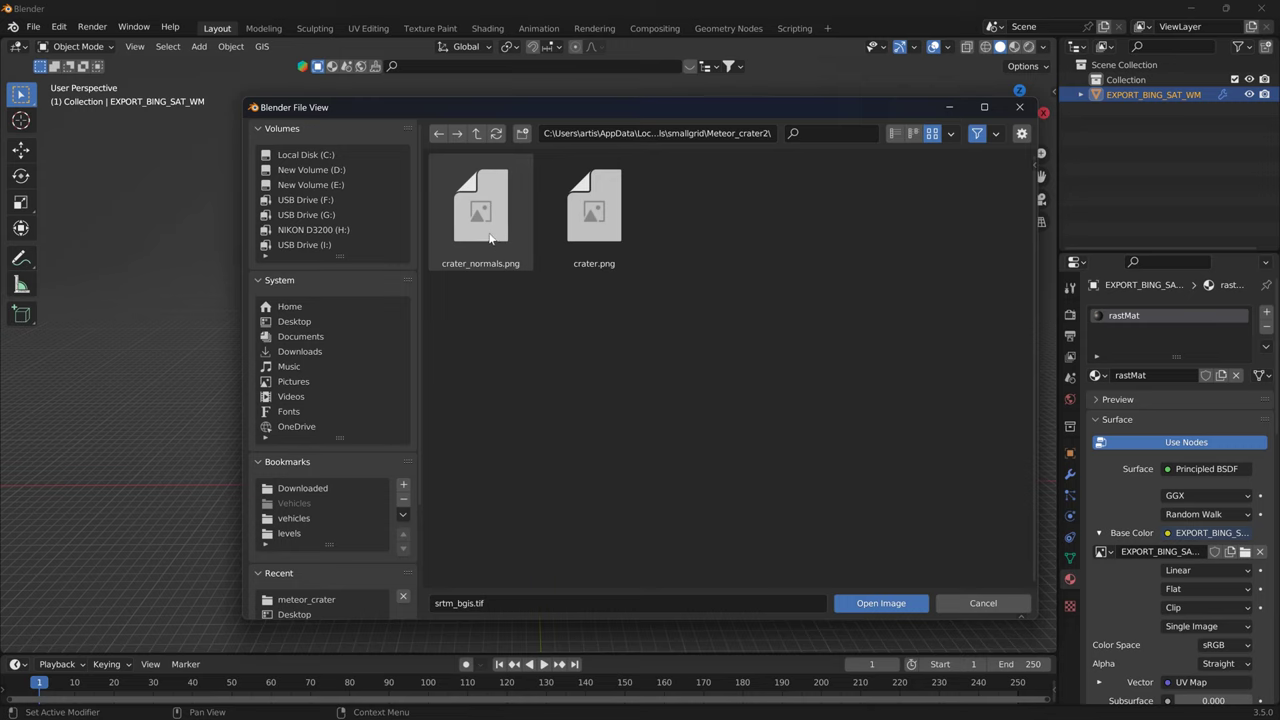
left_click(622, 219)
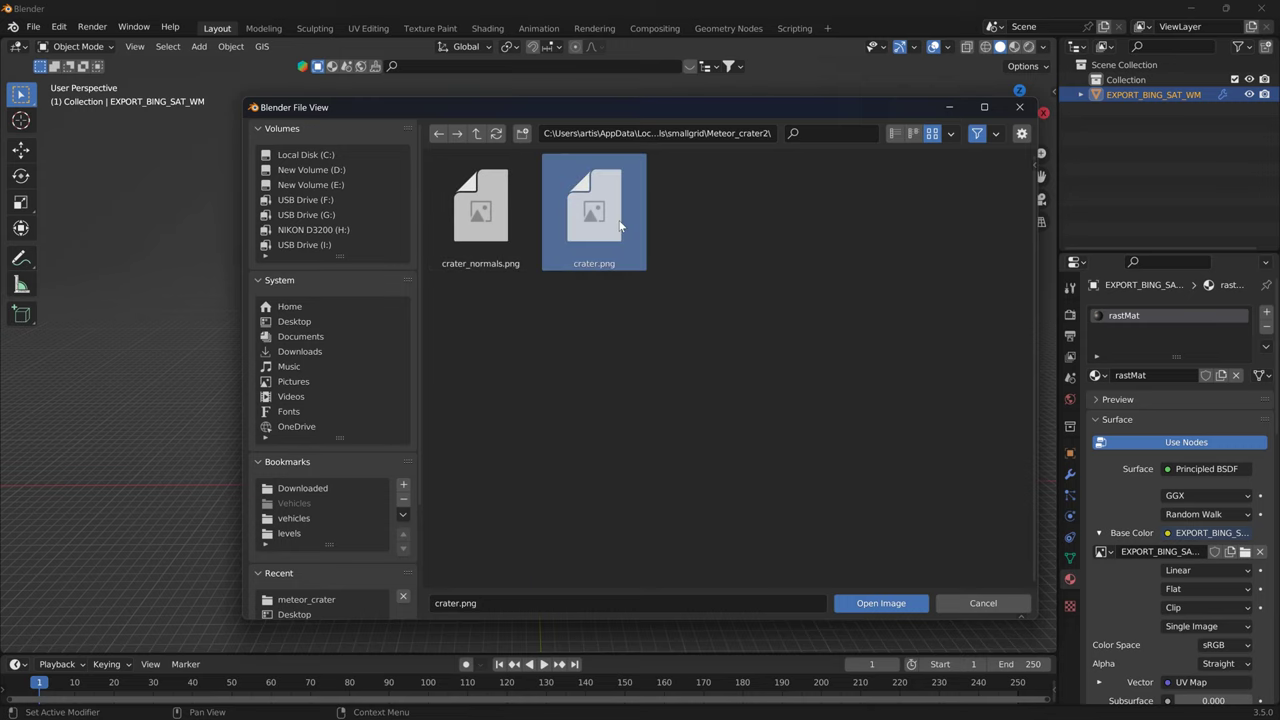
left_click(886, 603)
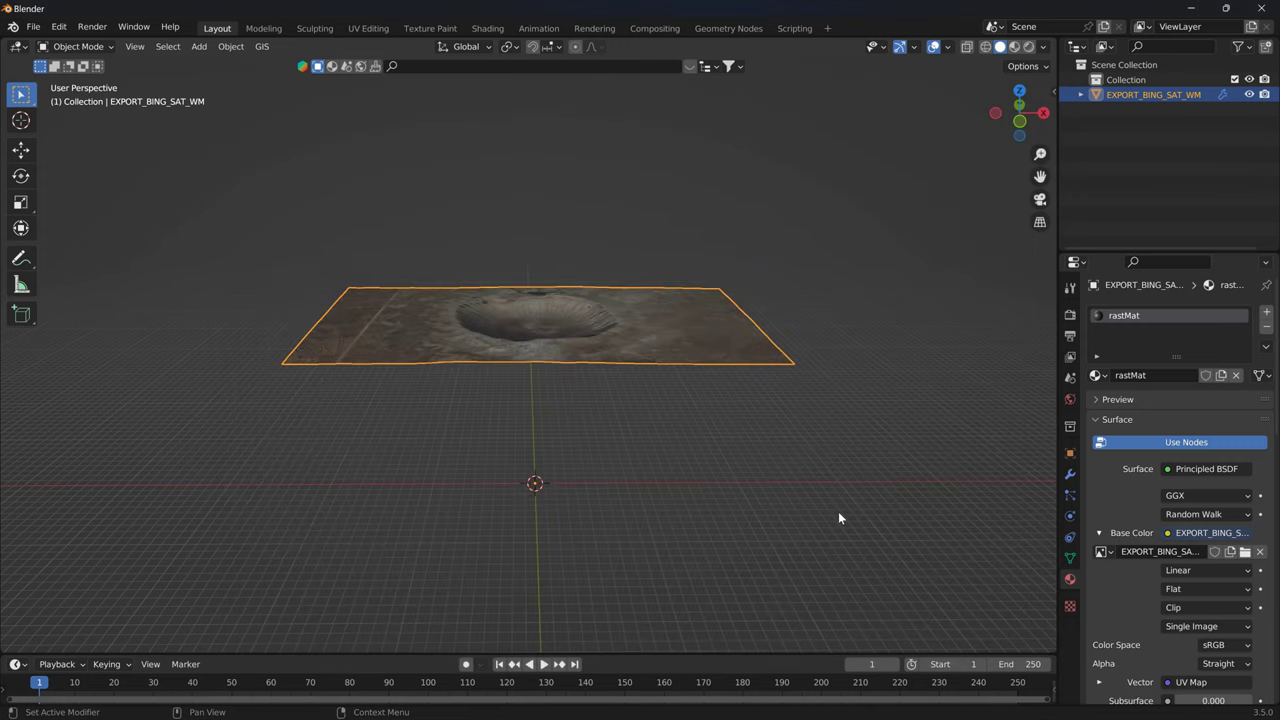
- Start a vertical move of the crater plane, cancel it, and zoom the view
key("g")
key("z")
right_click(543, 381)
scroll(1200, 570, "down", 5)
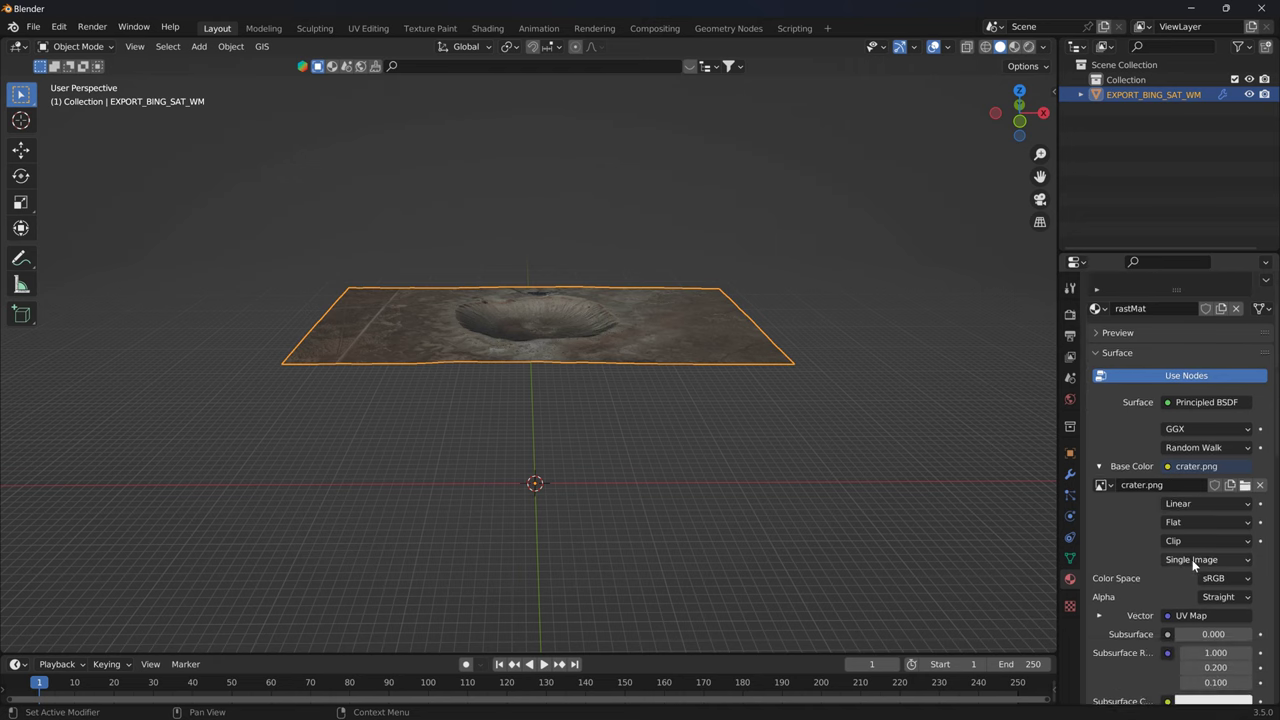
scroll(1188, 569, "down", 7)
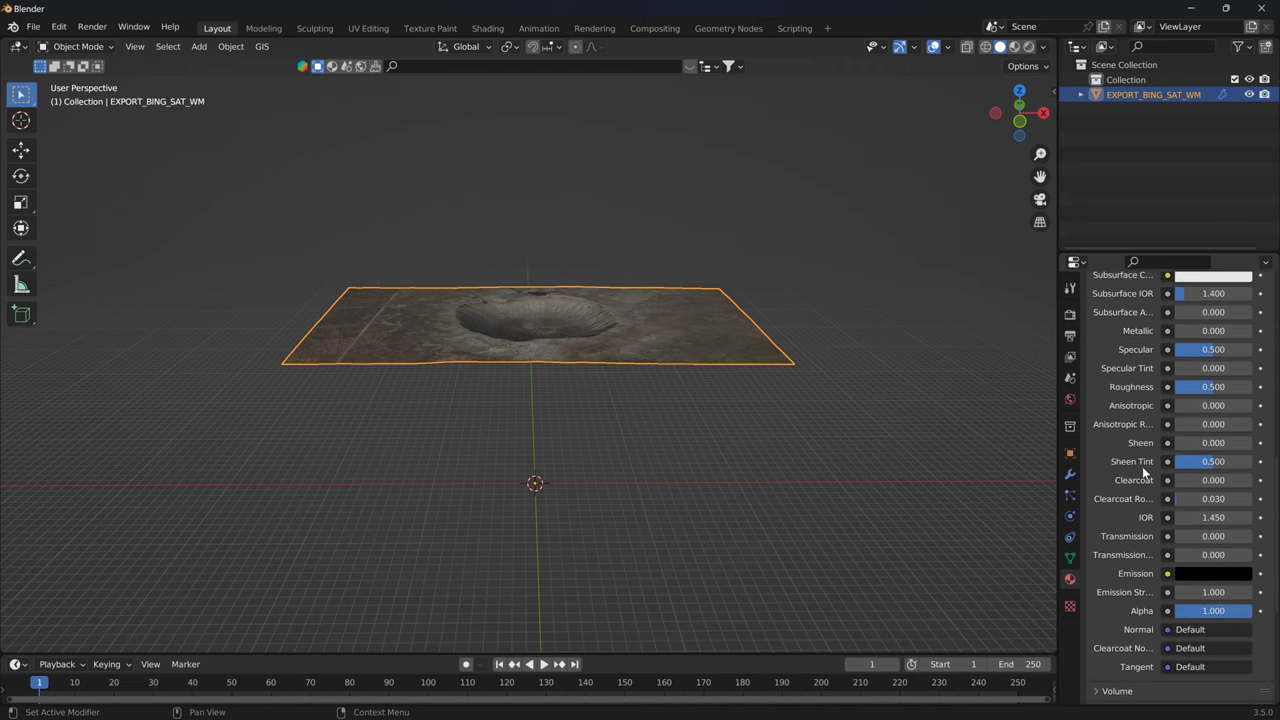
scroll(1142, 466, "up", 3)
scroll(1107, 453, "up", 7)
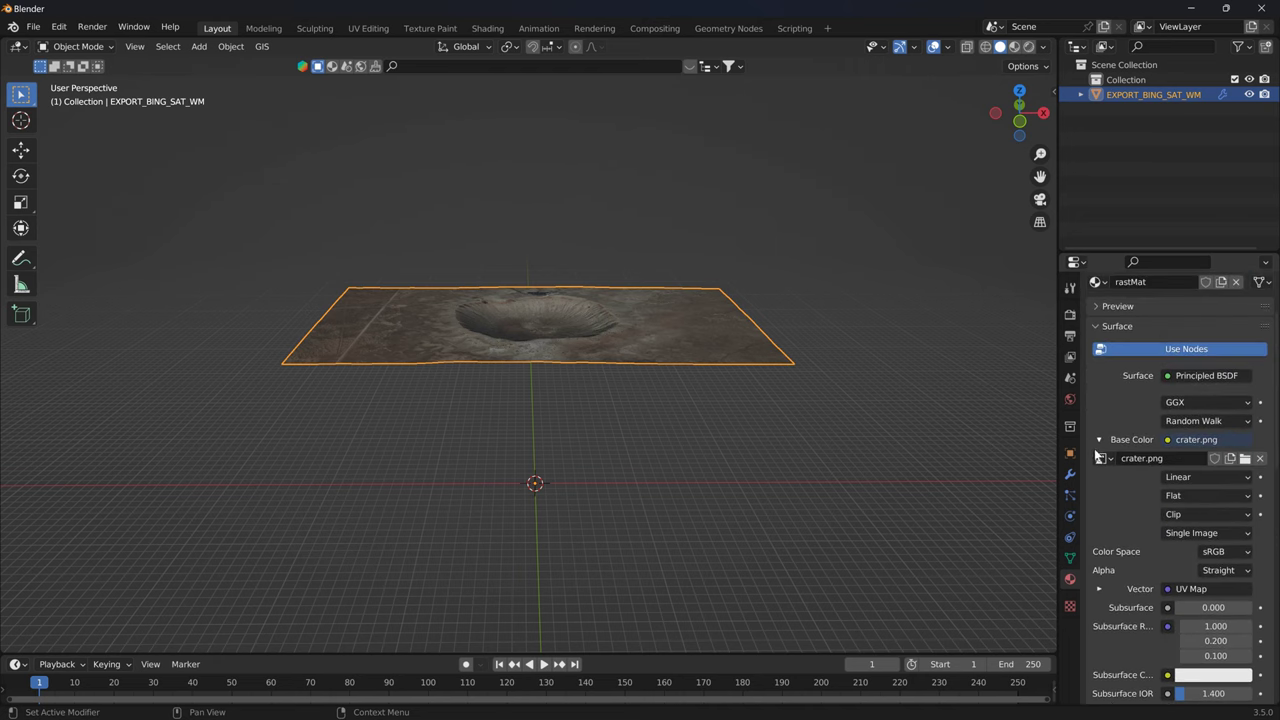
- Lower the crater plane along Z to the grid origin and apply all its transforms
key("g")
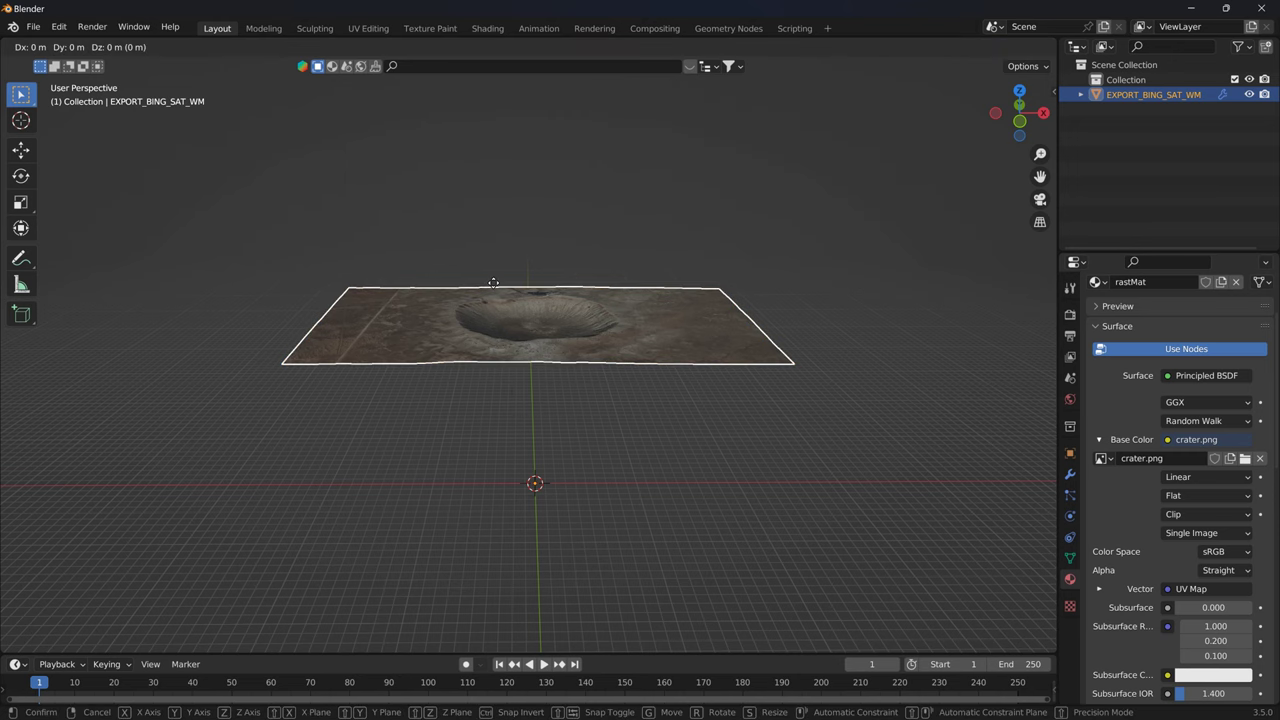
key("z")
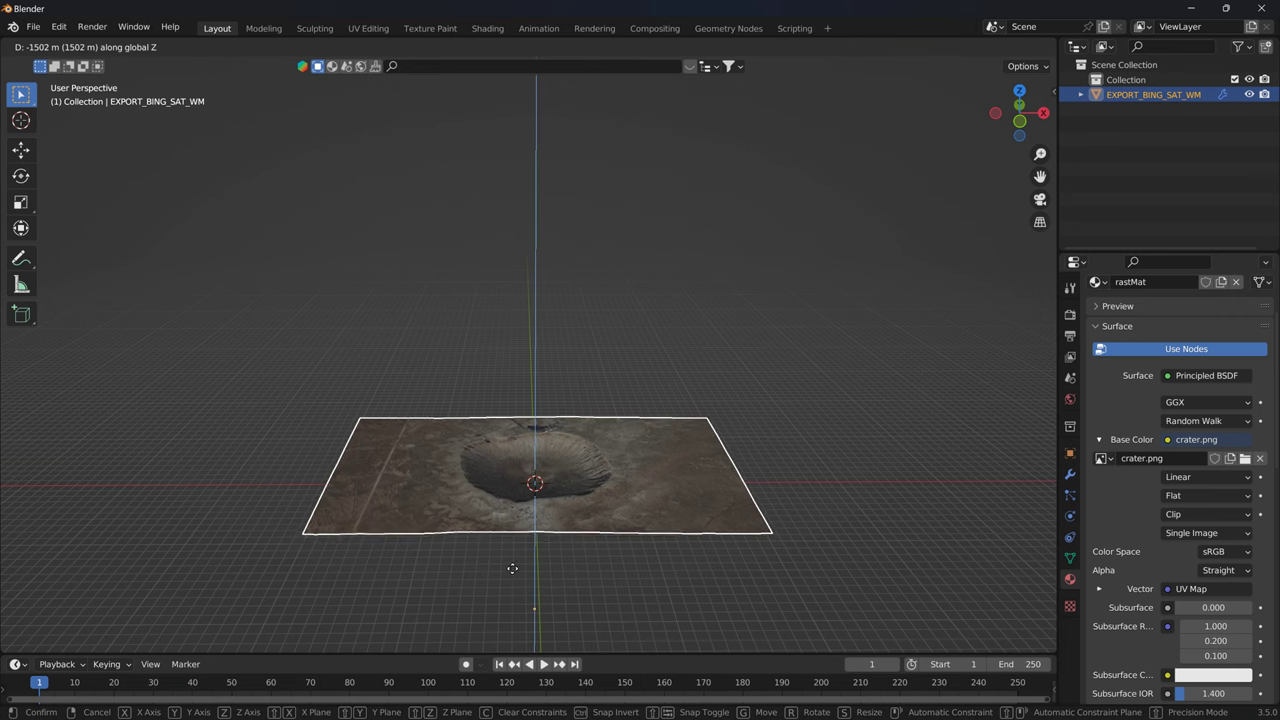
left_click(513, 497)
left_click(231, 46)
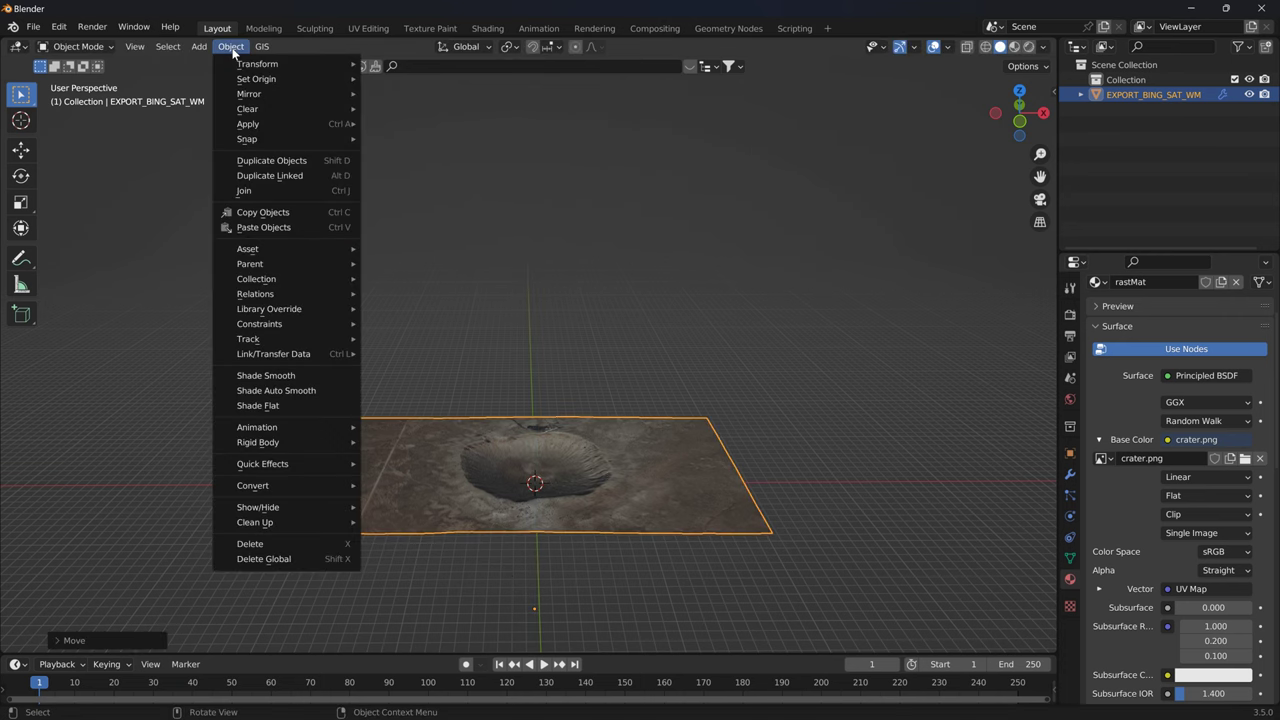
mouse_move(250, 125)
left_click(400, 168)
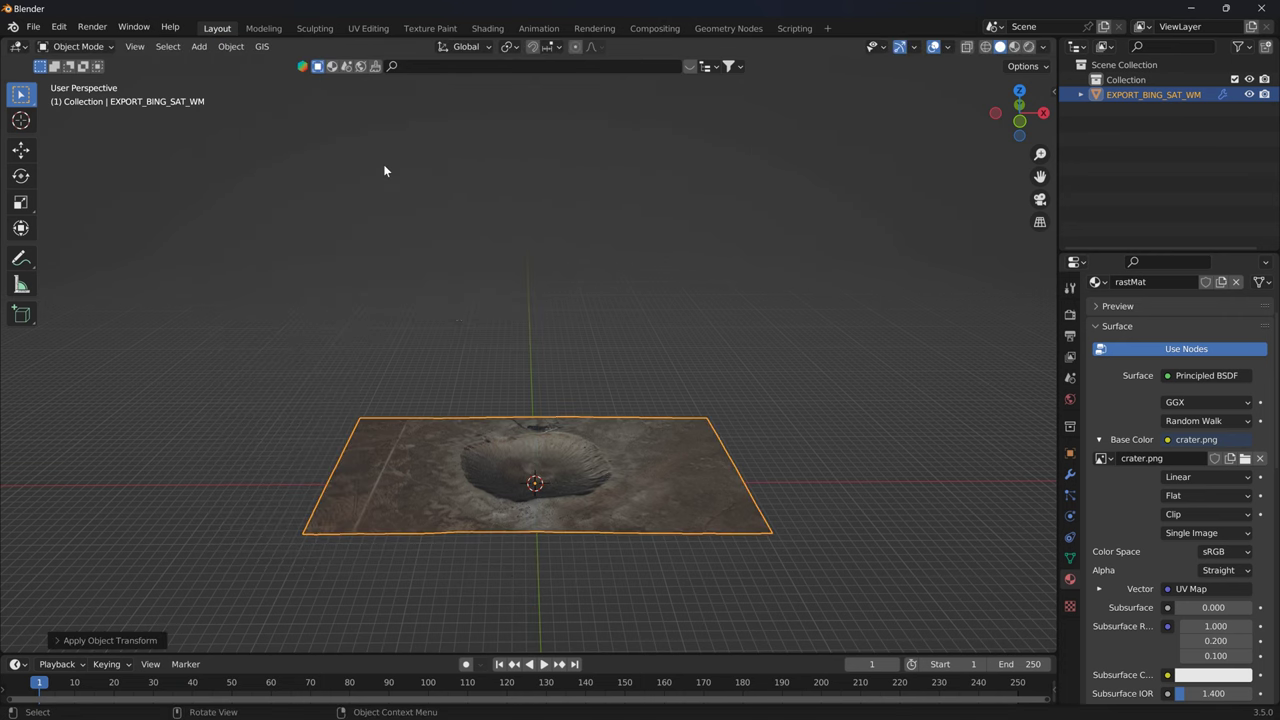
- Rename the crater object to Meteror2 and display its modifiers
double_click(1160, 94)
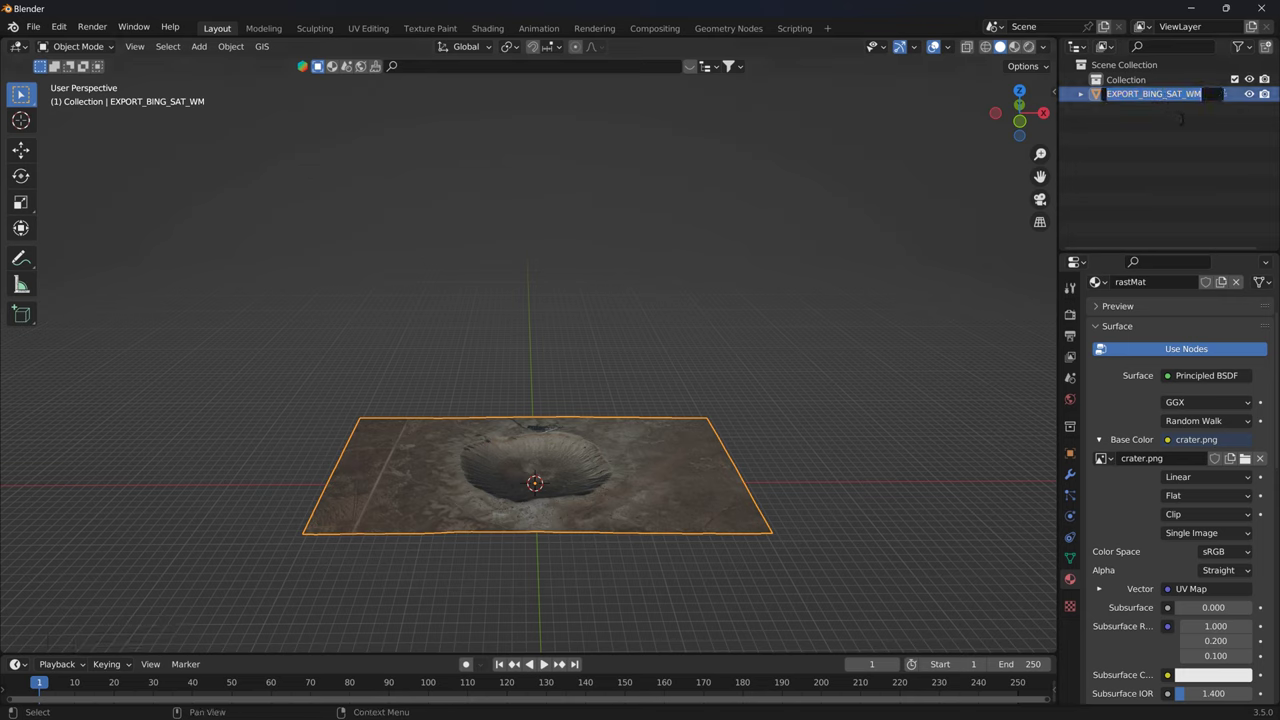
type("Meteror")
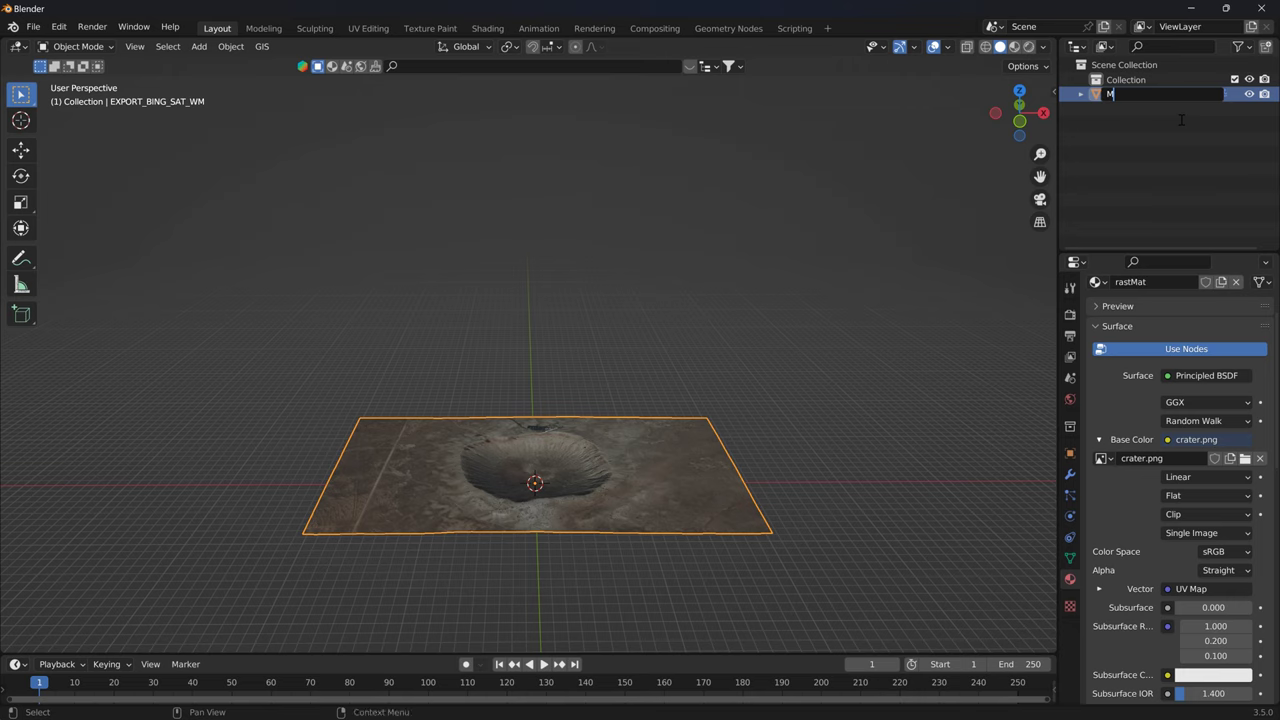
type("2")
key("Return")
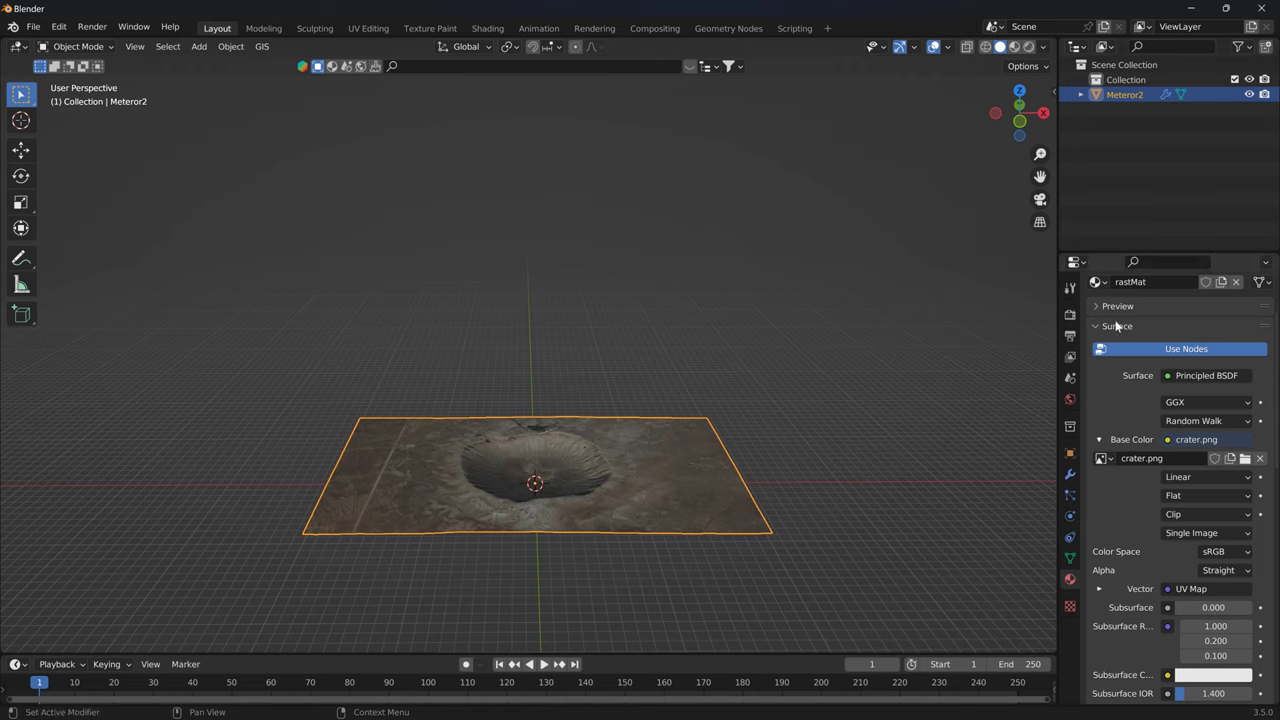
left_click(1070, 474)
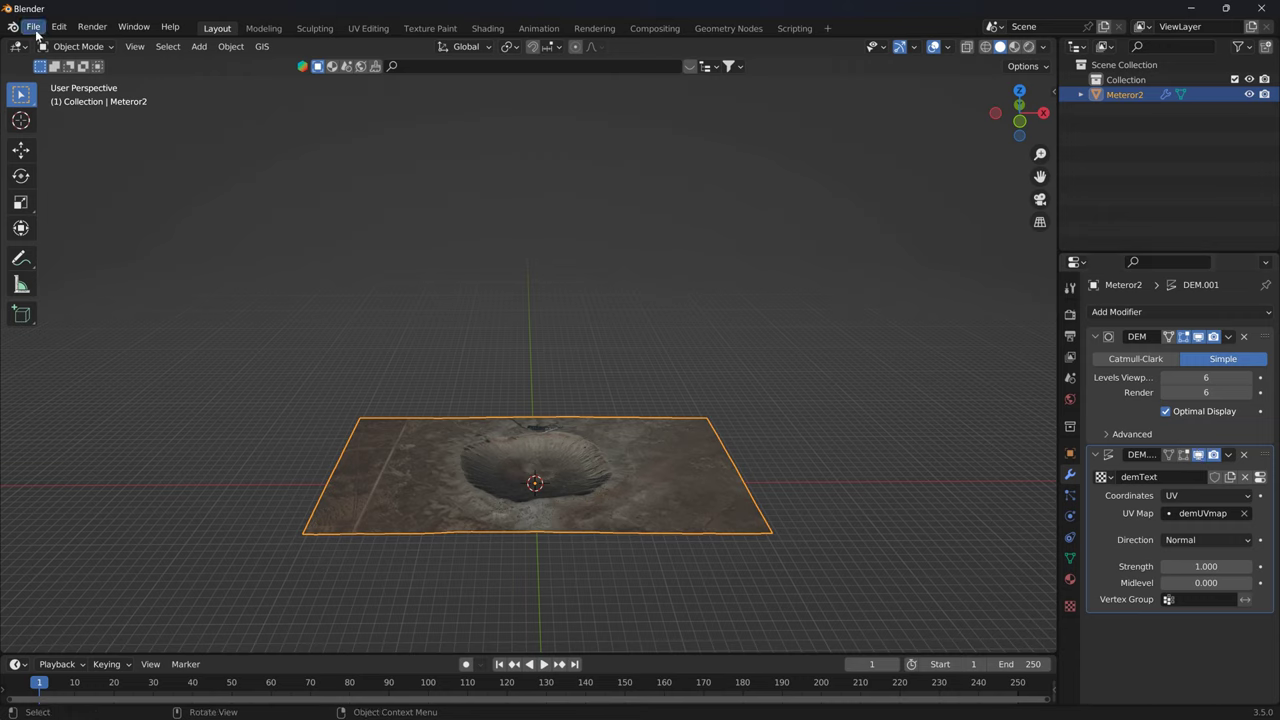
- Export the mesh as meteror2.dae into Meteor_crater2 with Apply Modifiers enabled
left_click(34, 27)
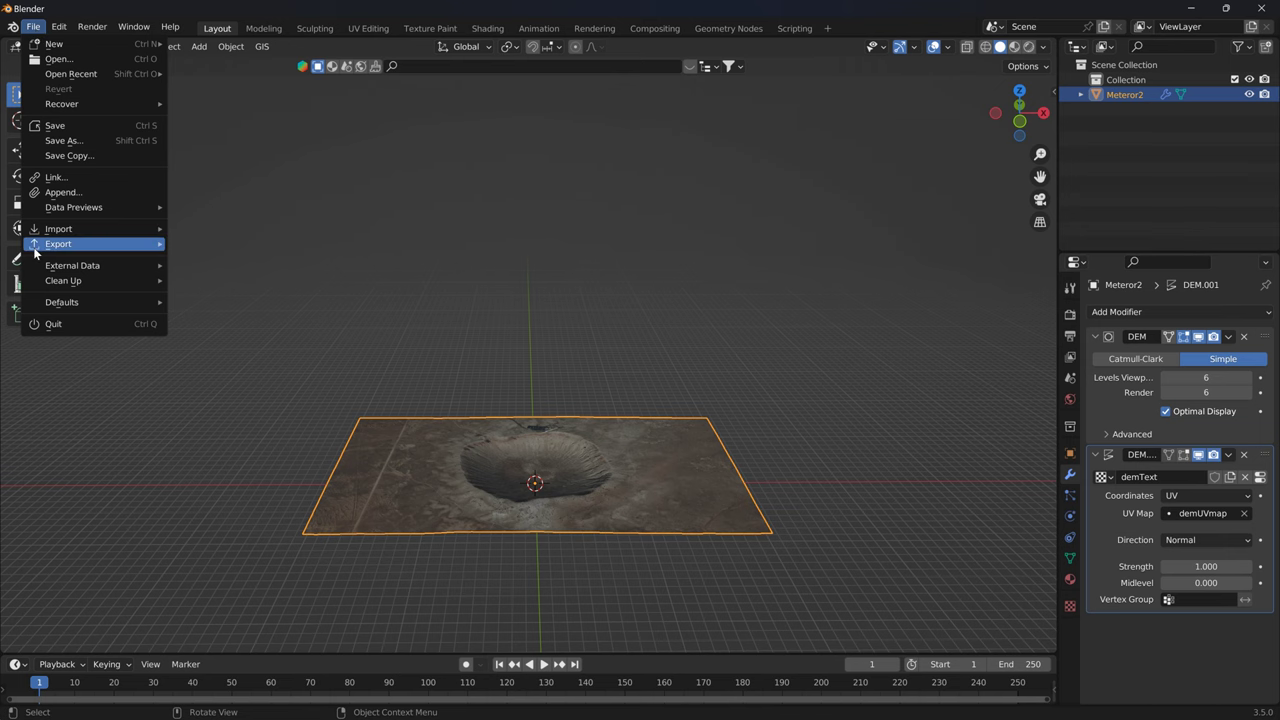
mouse_move(40, 244)
left_click(199, 244)
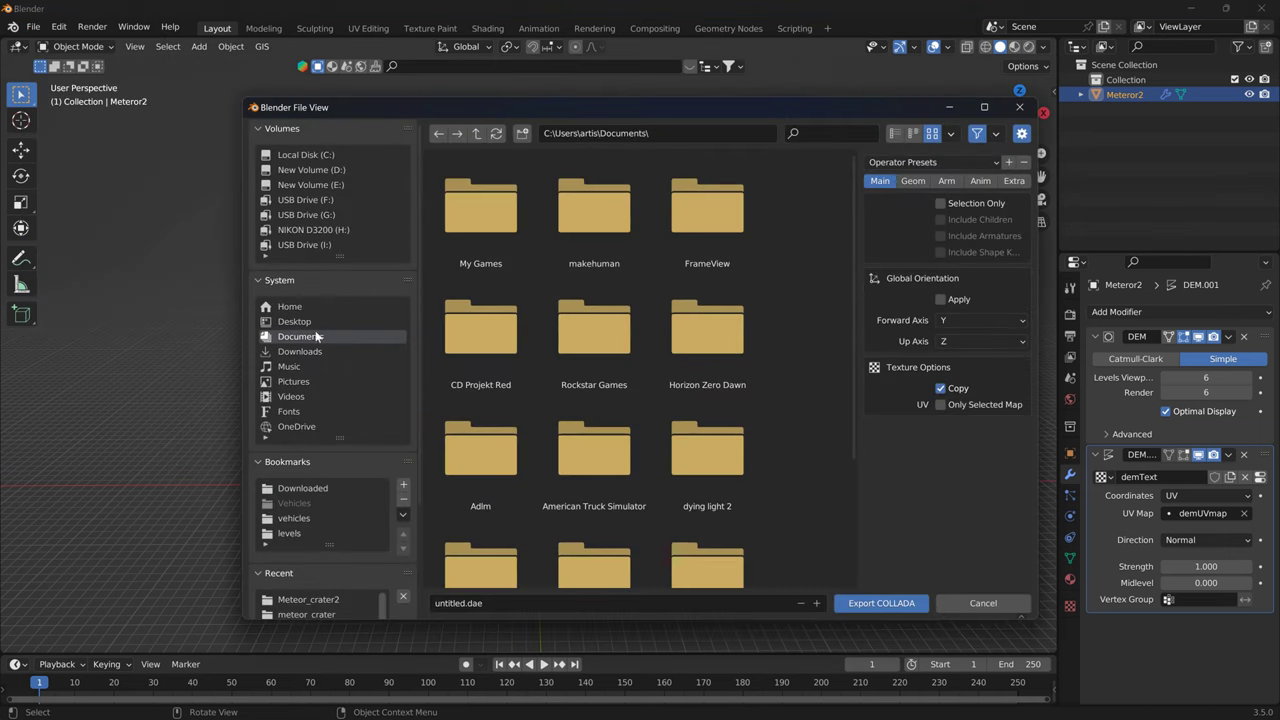
left_click(307, 601)
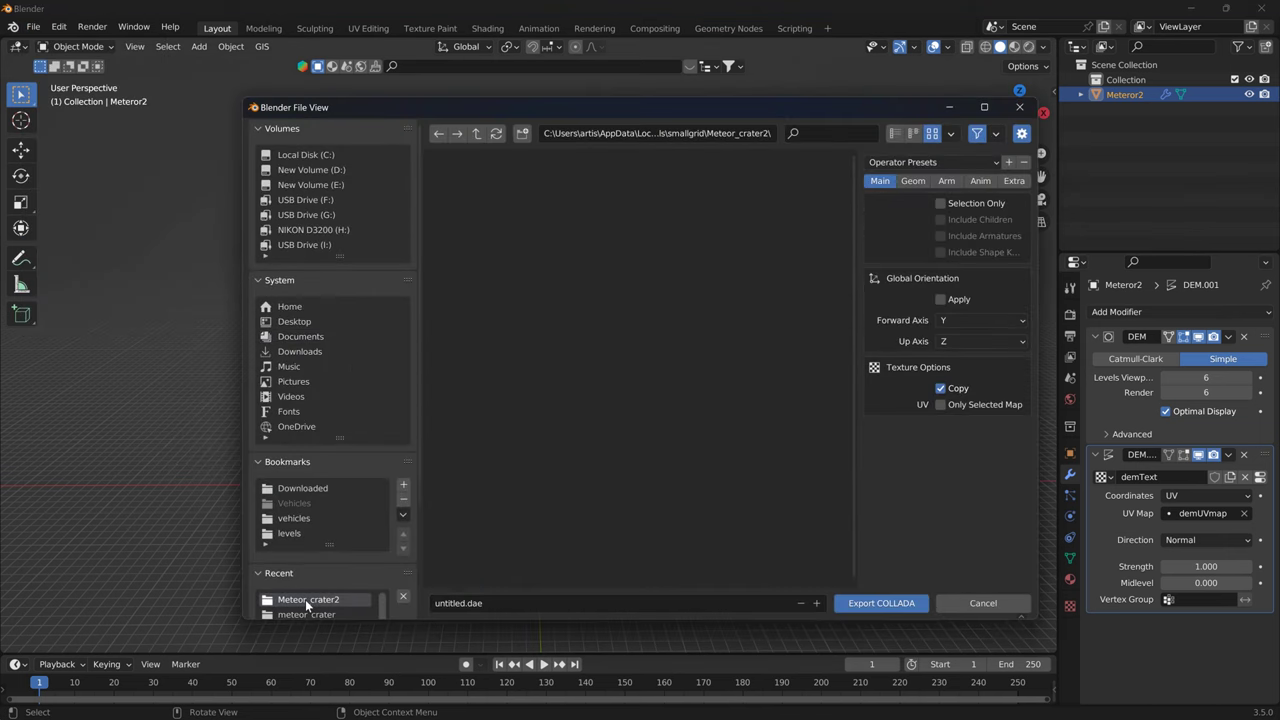
left_click(528, 602)
type("meteror2")
left_click(913, 180)
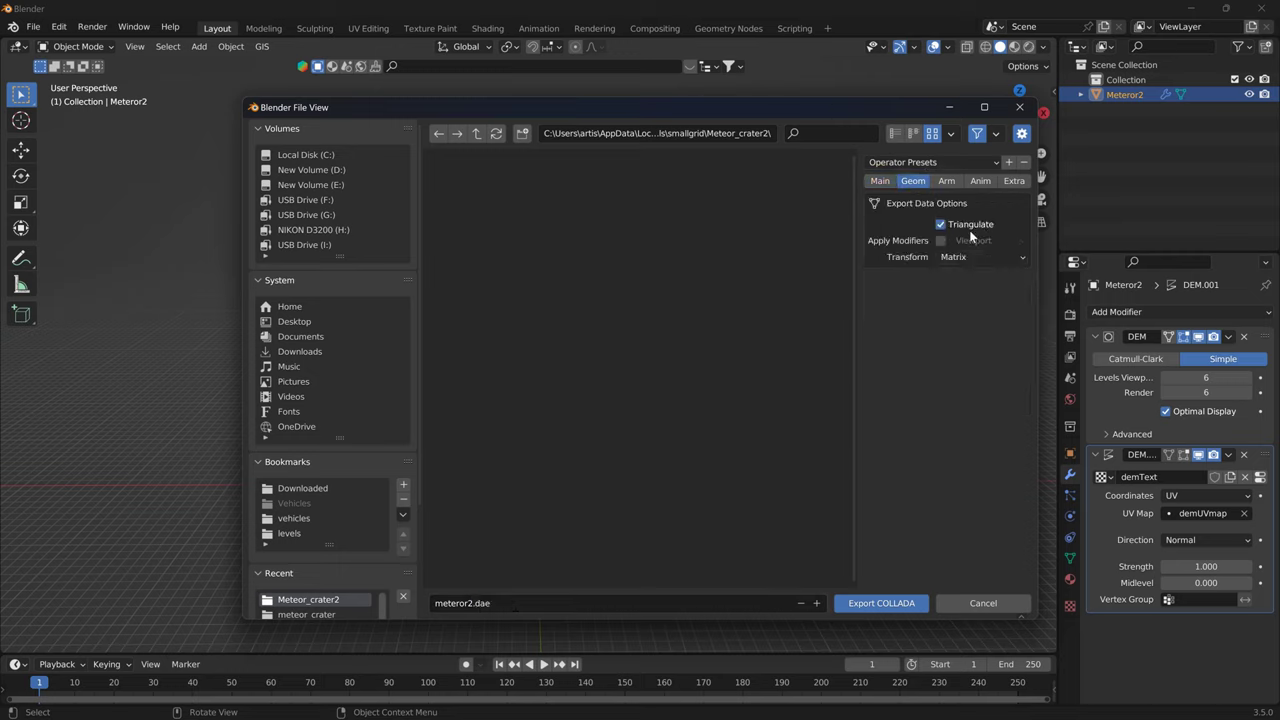
left_click(940, 241)
left_click(886, 603)
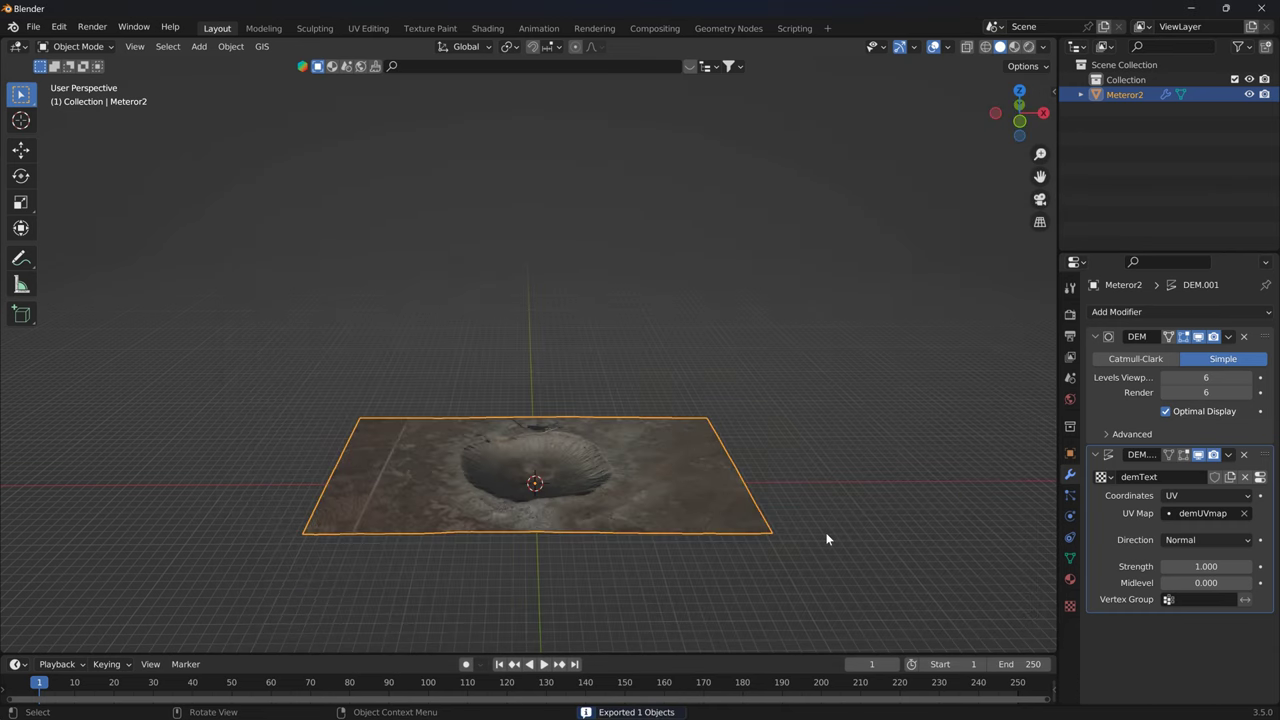
left_click(1190, 8)
- Minimize GIMP and launch BeamNG.drive from its desktop shortcut
left_click(1199, 10)
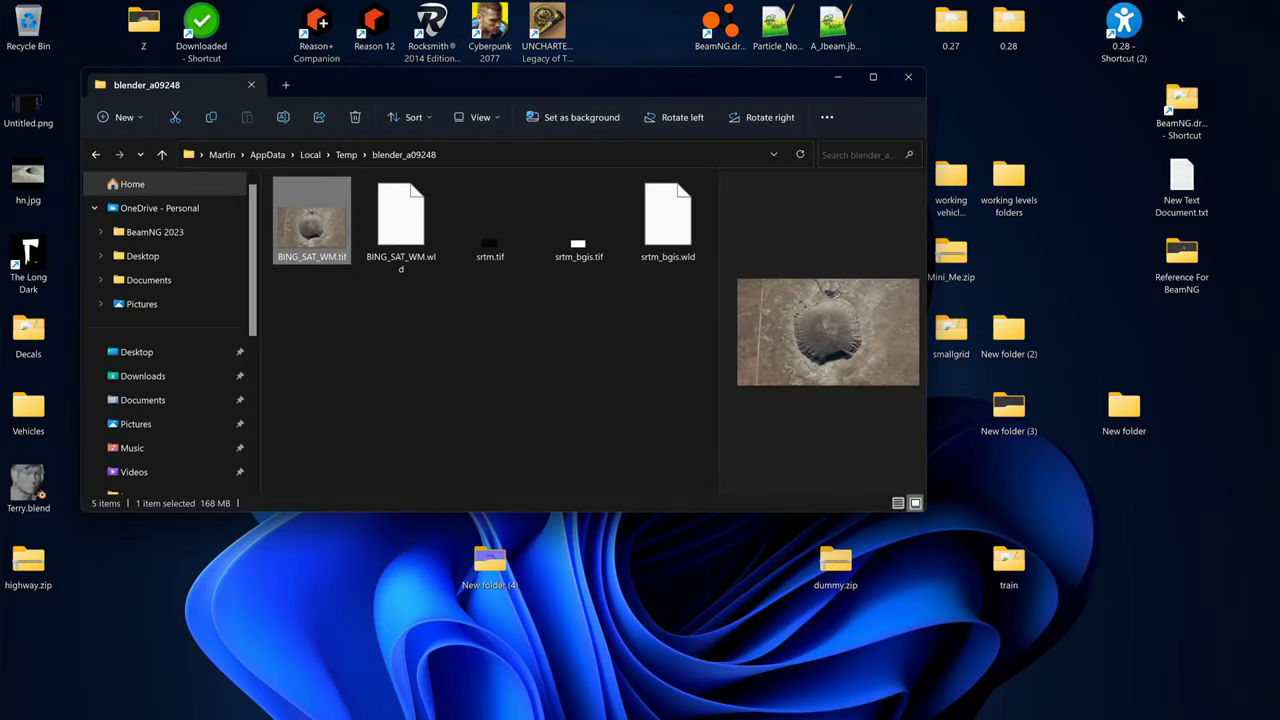
left_click(707, 22)
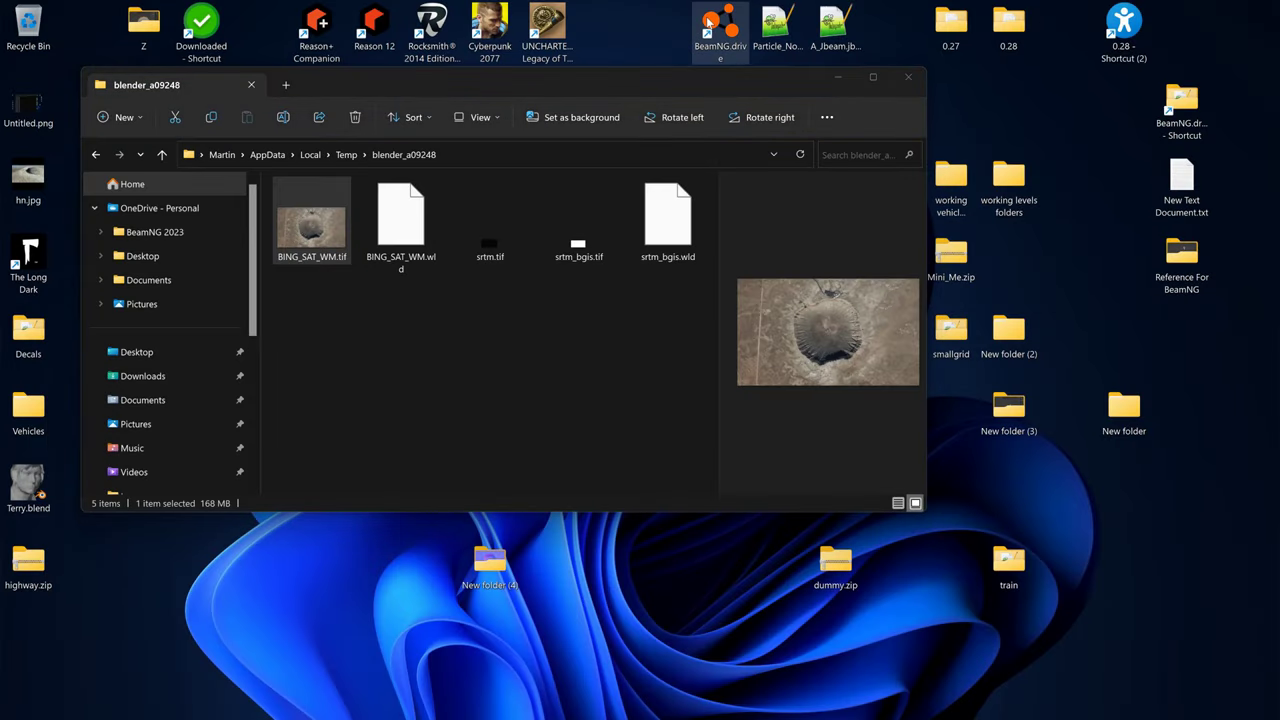
double_click(707, 22)
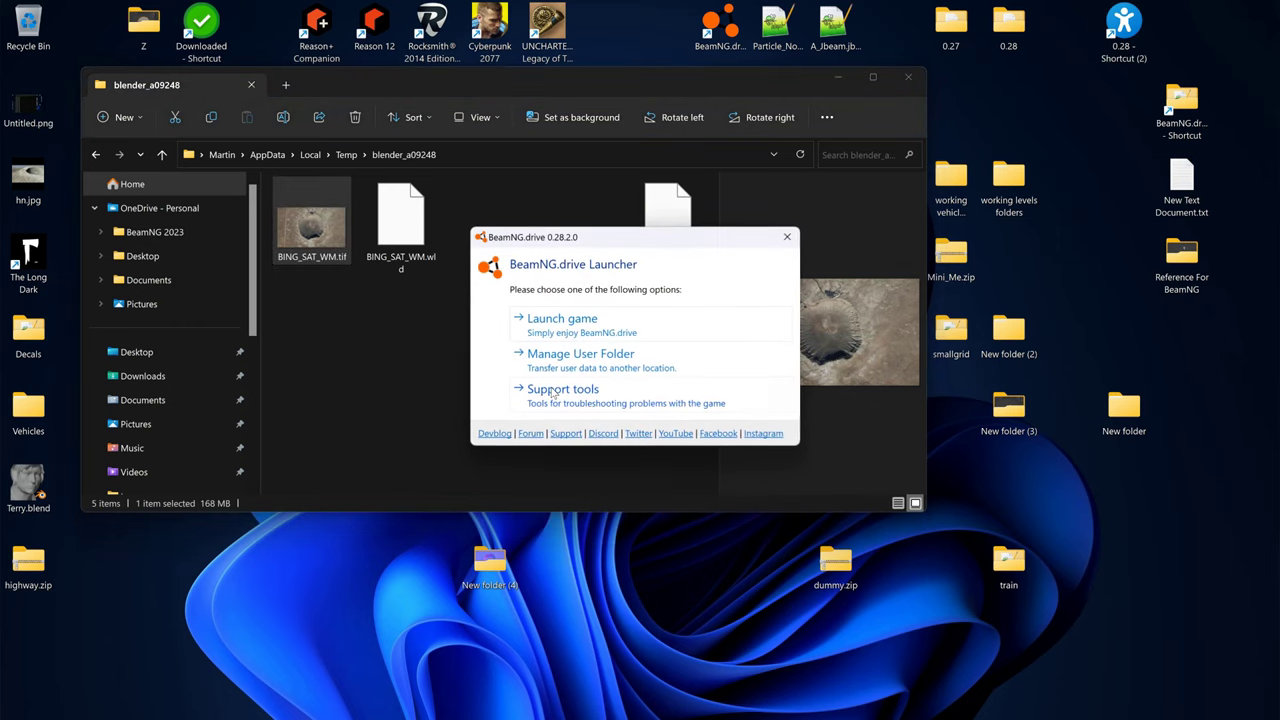
- Start the game from the launcher and choose the Grid, Small, Pure freeroam level
left_click(570, 326)
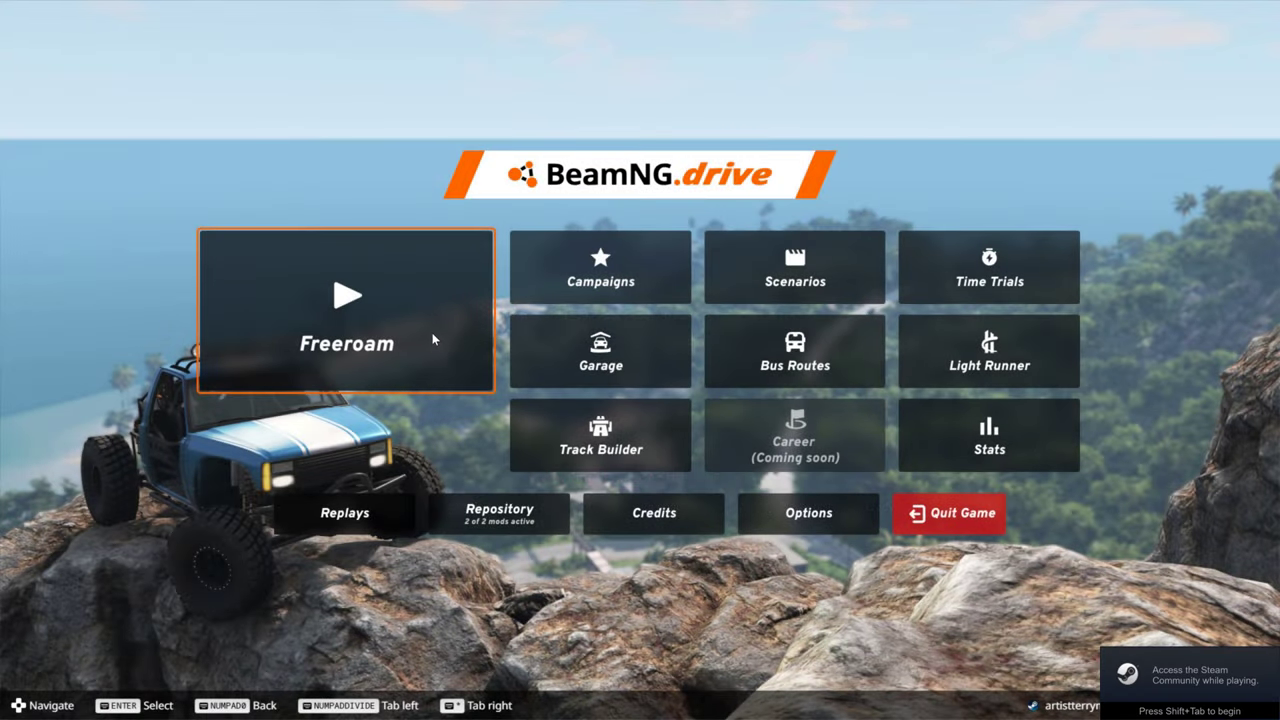
left_click(432, 338)
left_click(438, 329)
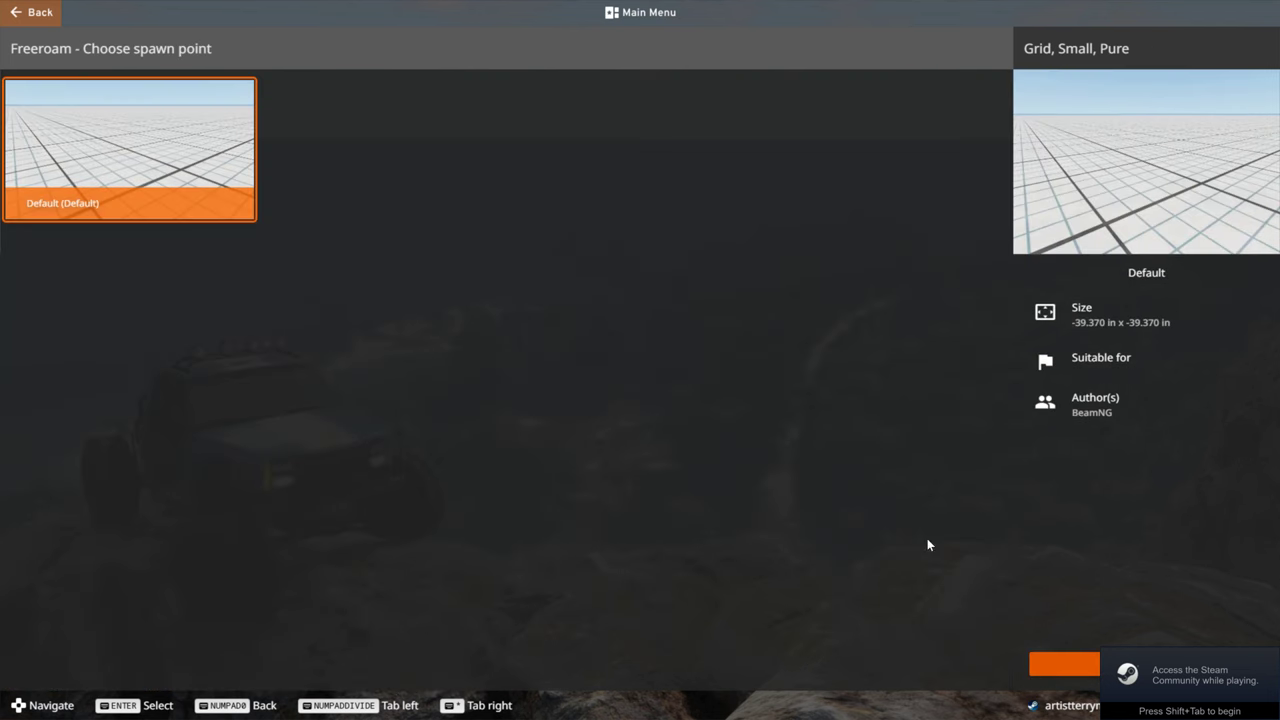
- Spawn into Grid, Small, Pure at the Default spawn point
left_click(1056, 668)
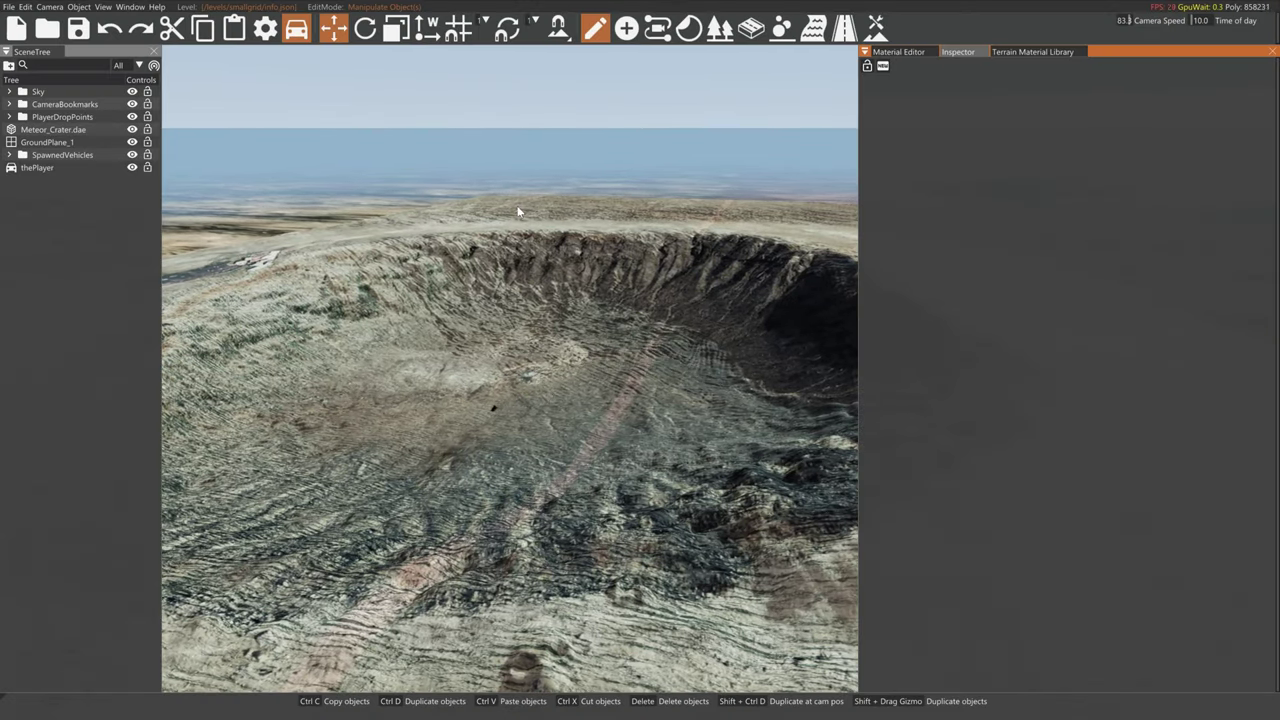
- Drag meteor2.dae from the Asset Browser's Meteor_crater2 folder into the viewport
left_click(124, 7)
left_click(133, 35)
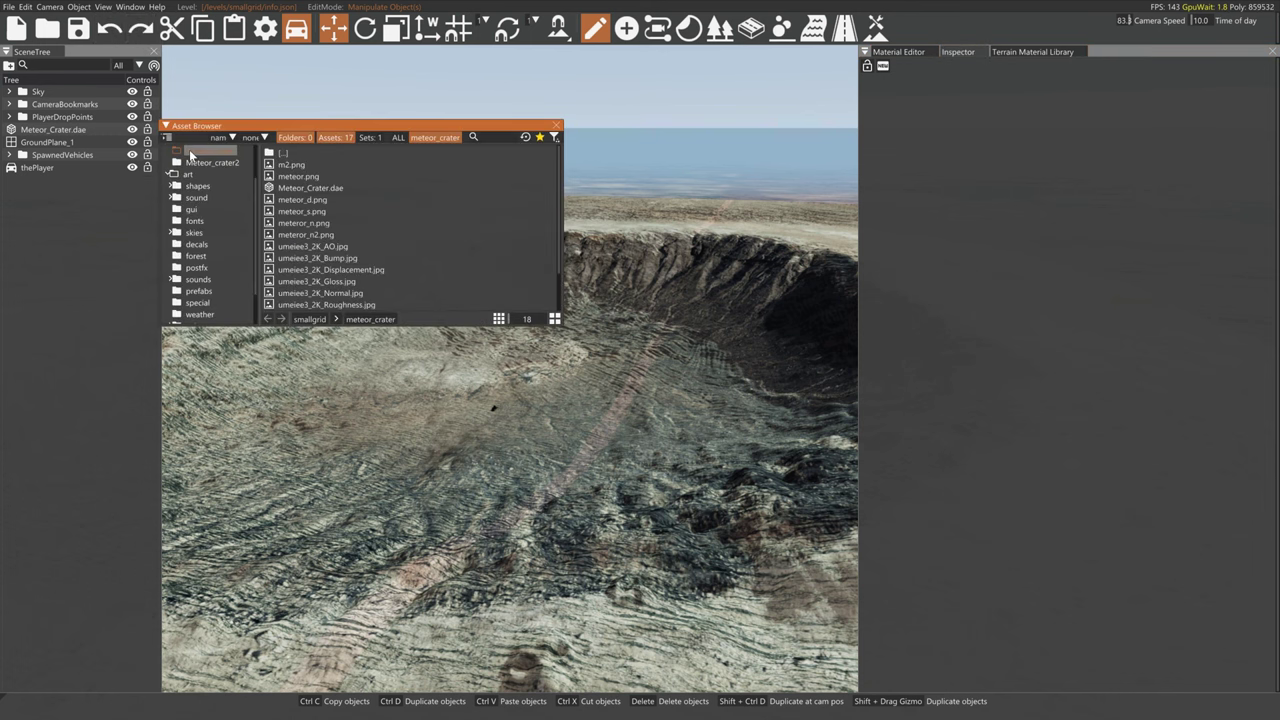
left_click(212, 162)
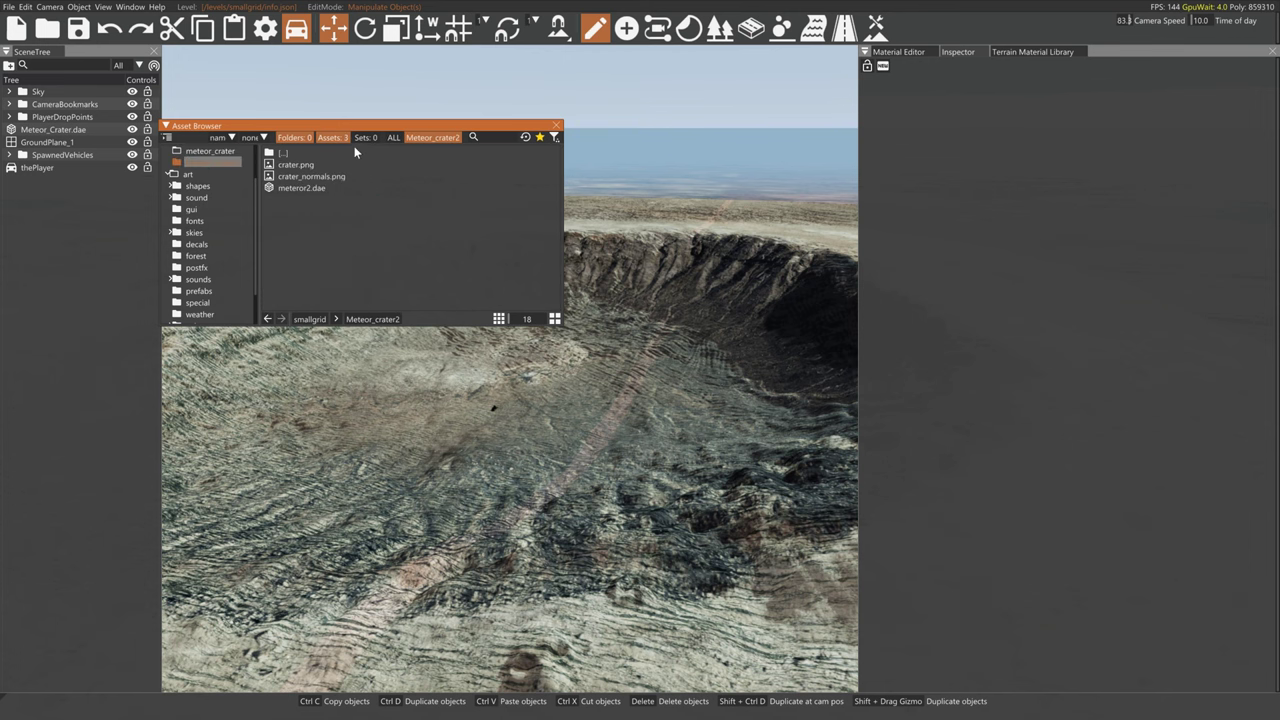
left_click(292, 191)
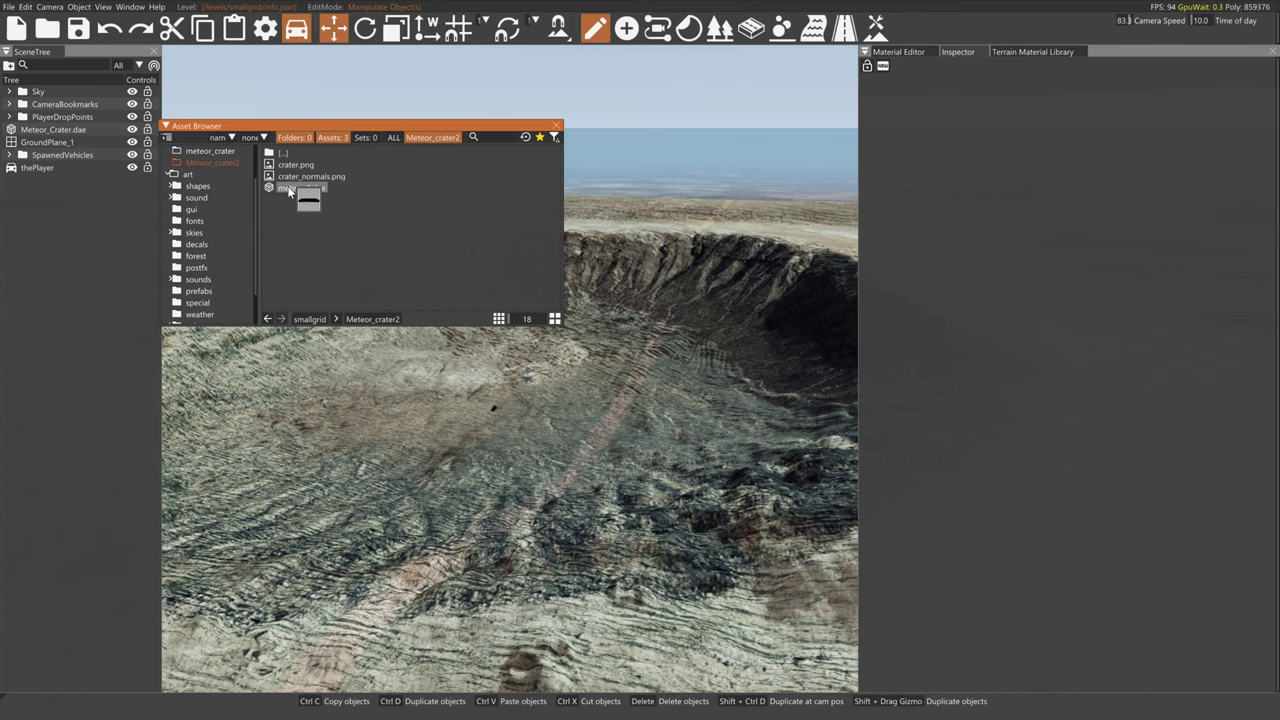
left_click_drag(289, 191, 563, 397)
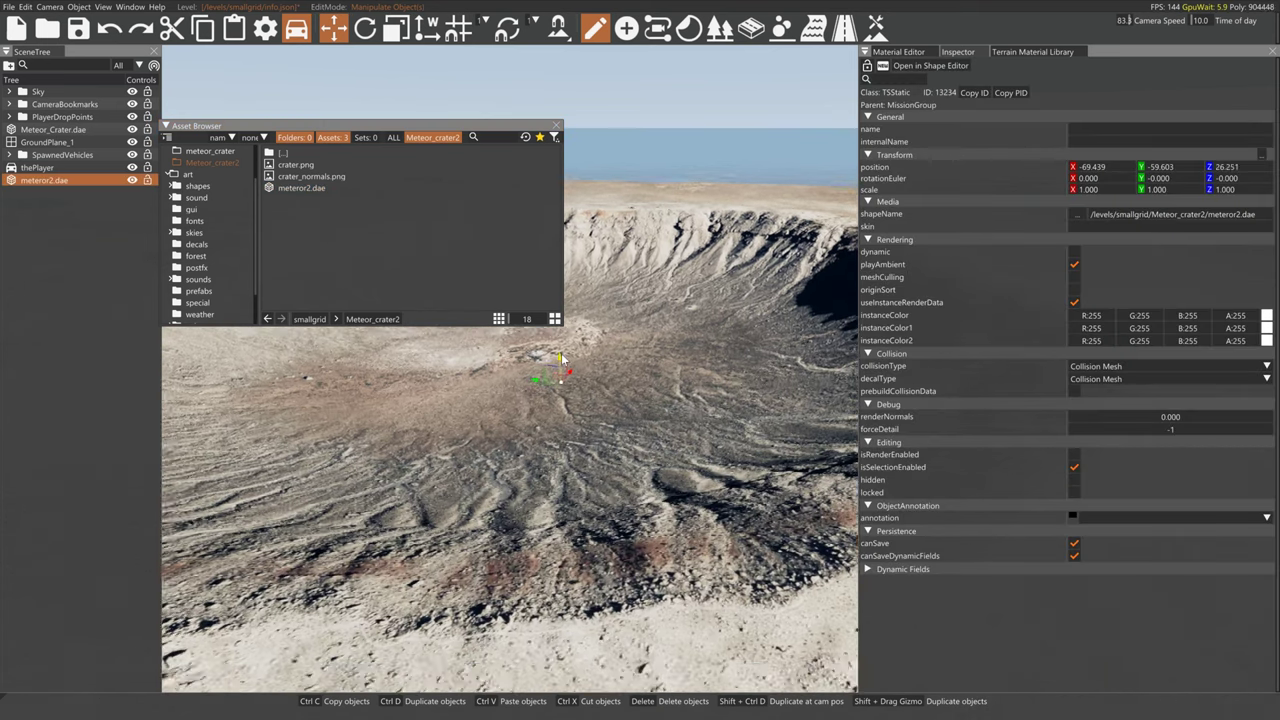
- Turn the view toward the crater rim and show rastMat in the Material Editor
right_click_drag(562, 350, 515, 170)
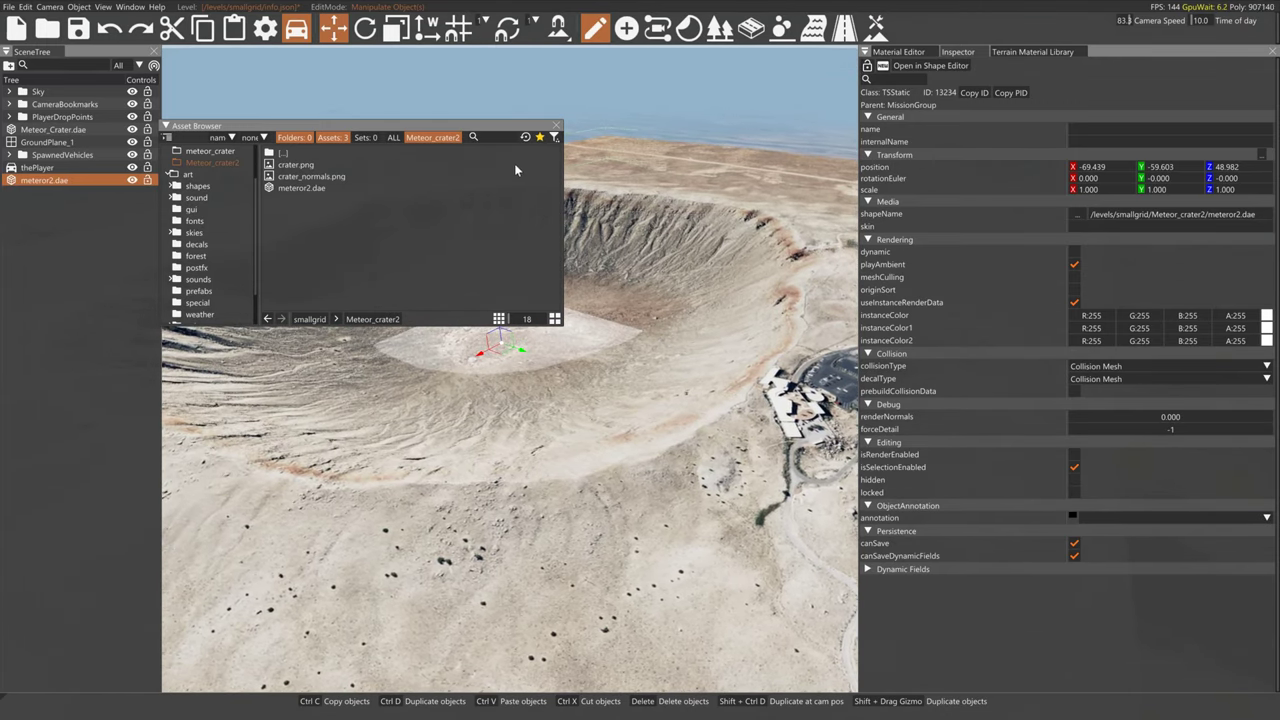
left_click(903, 53)
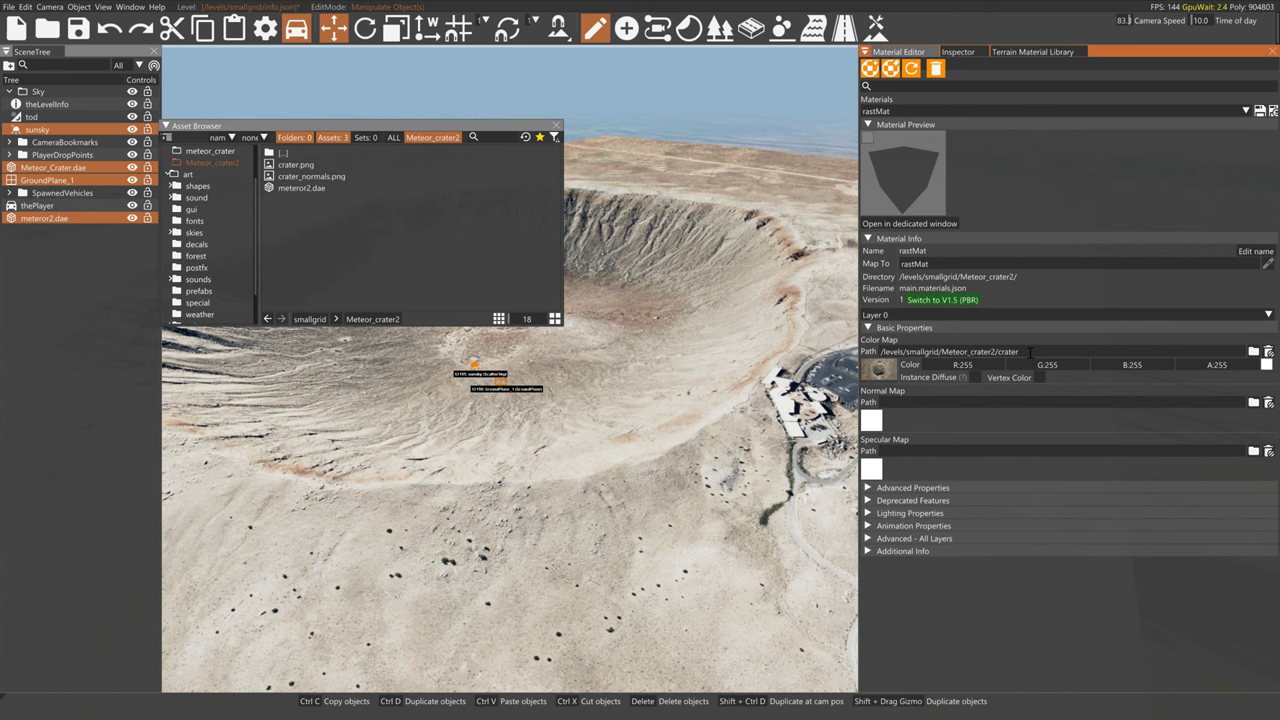
- Assign crater_normals.png as the rastMat Normal Map
left_click(873, 422)
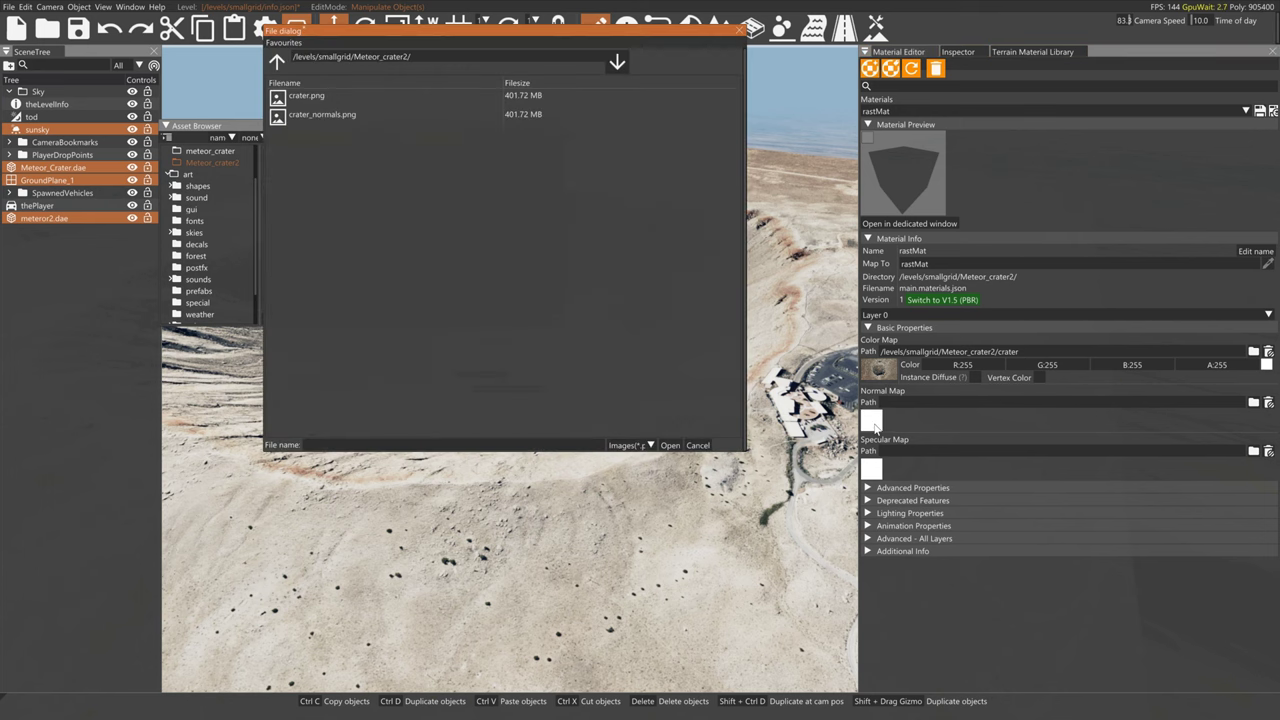
left_click(323, 115)
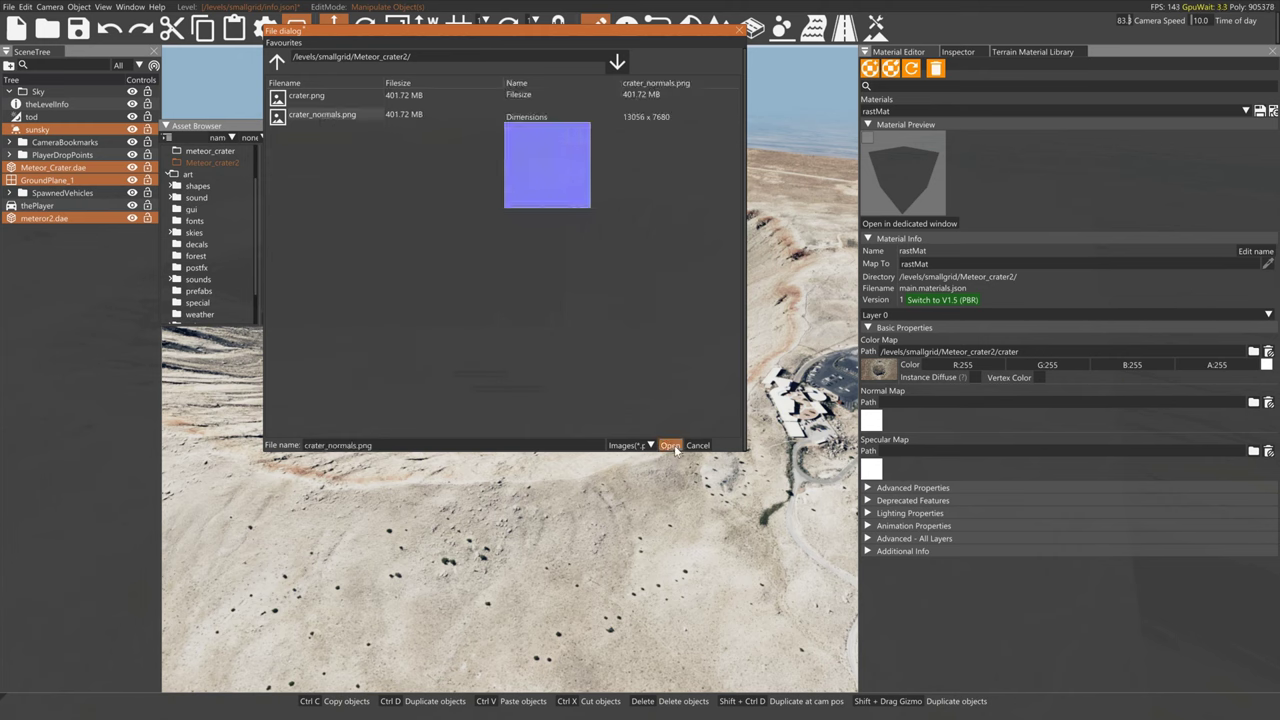
key("Return")
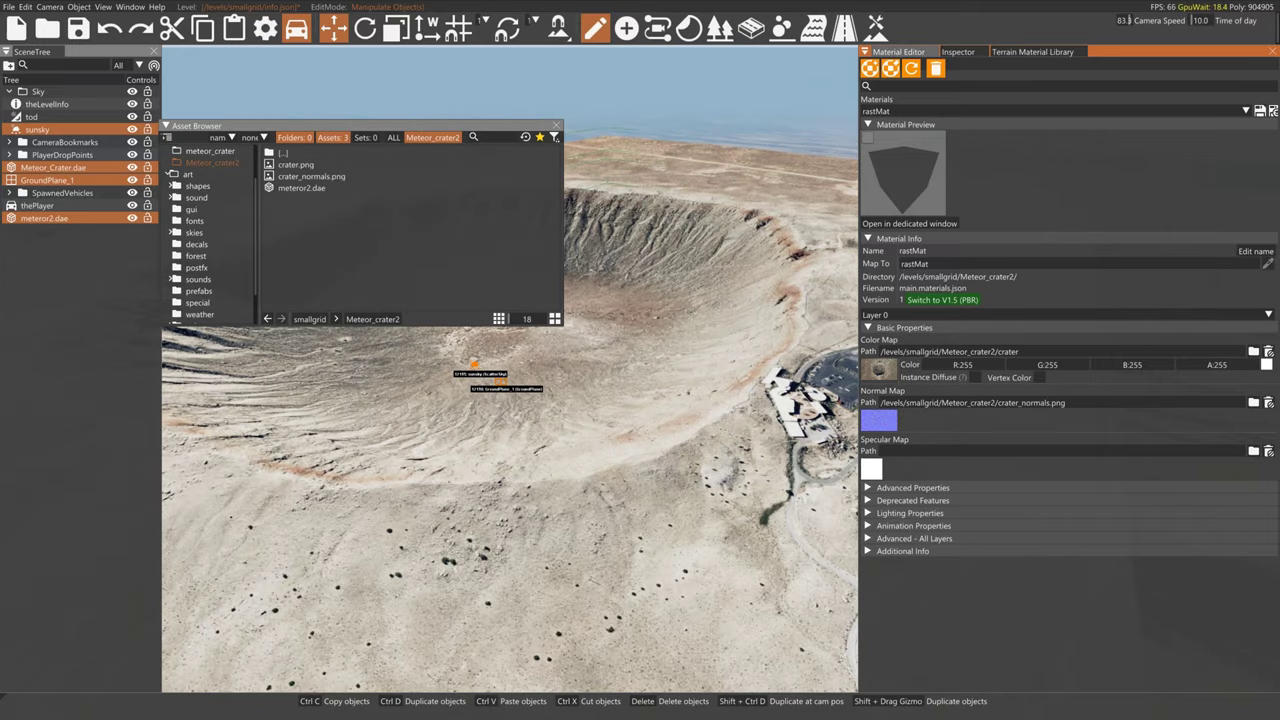
key("w")
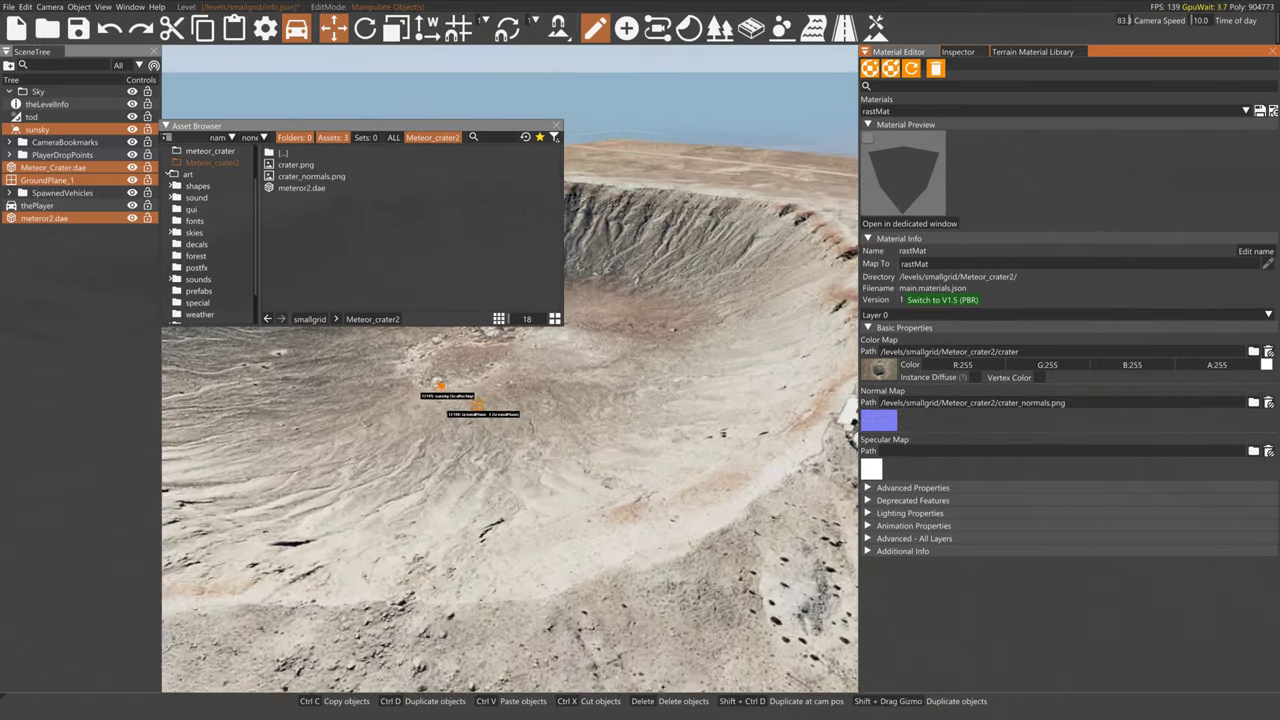
key("w")
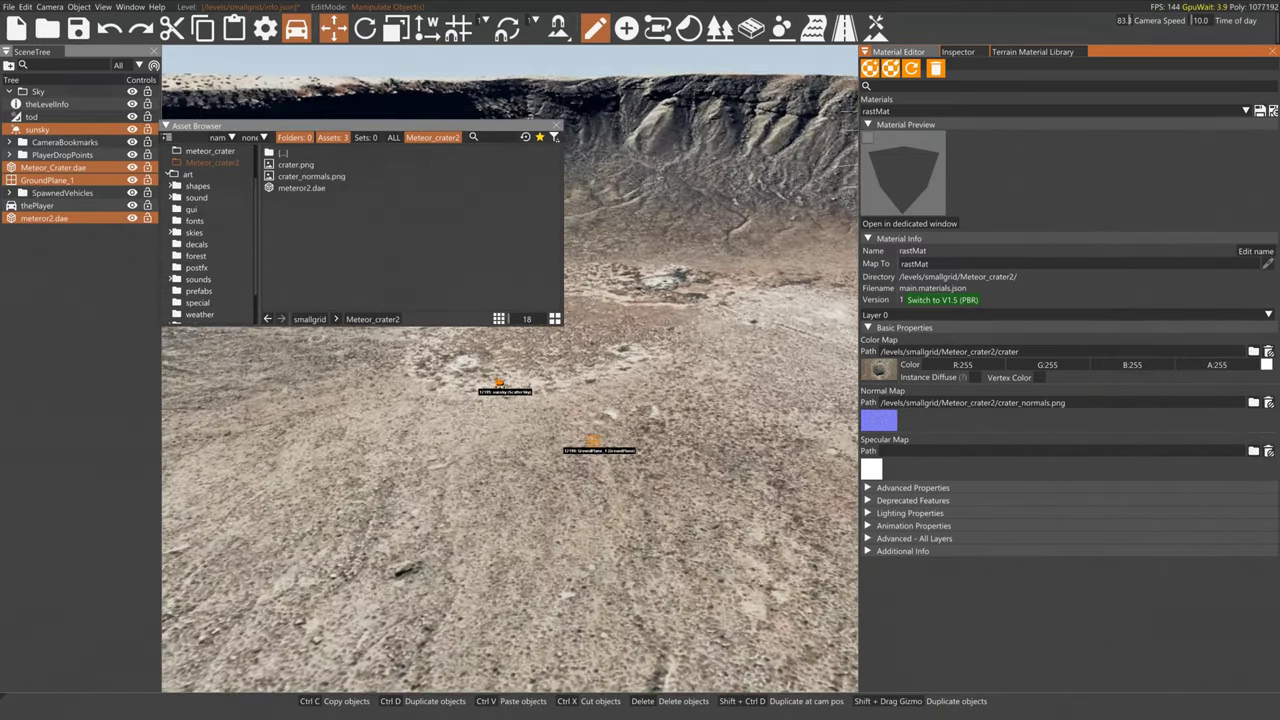
key("w")
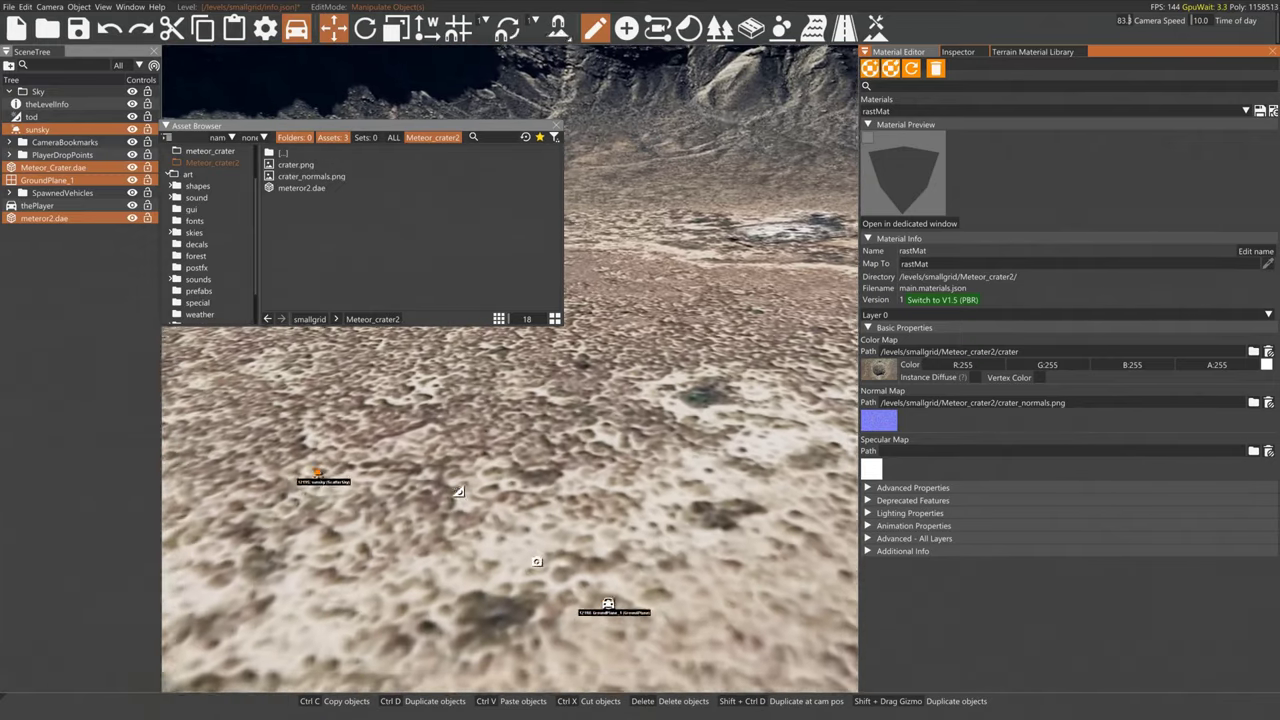
key("w")
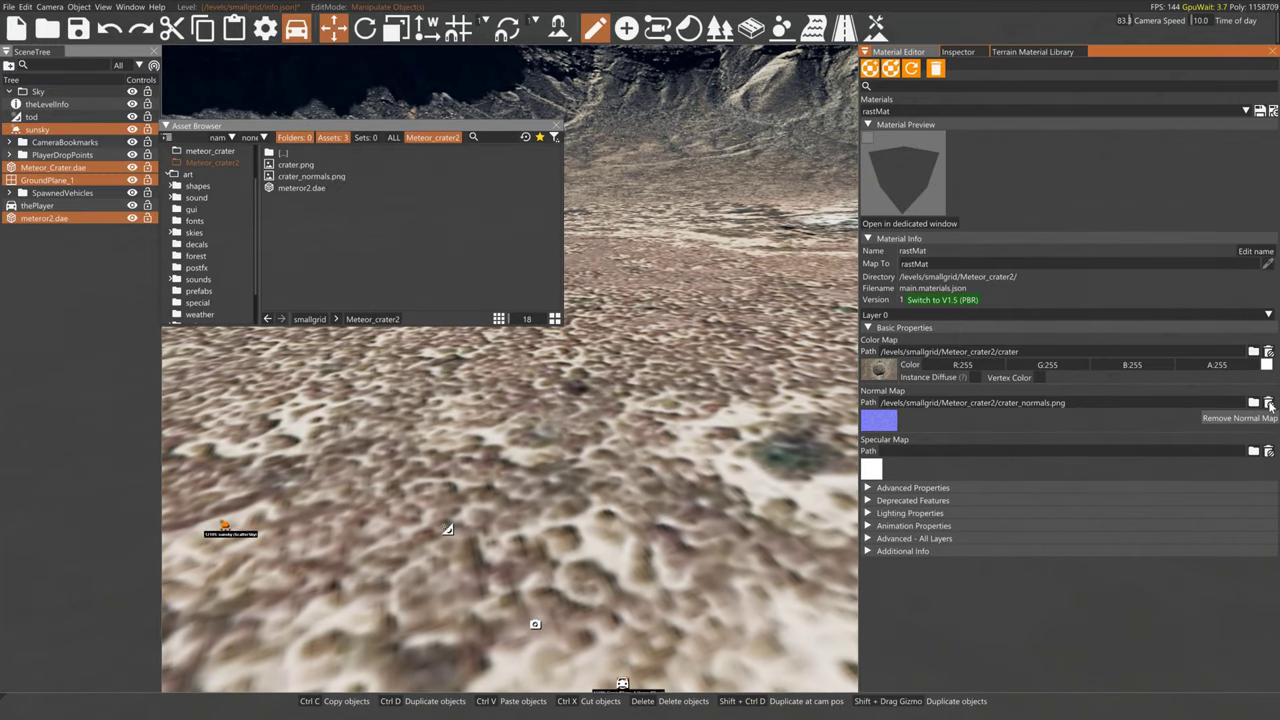
left_click(1269, 402)
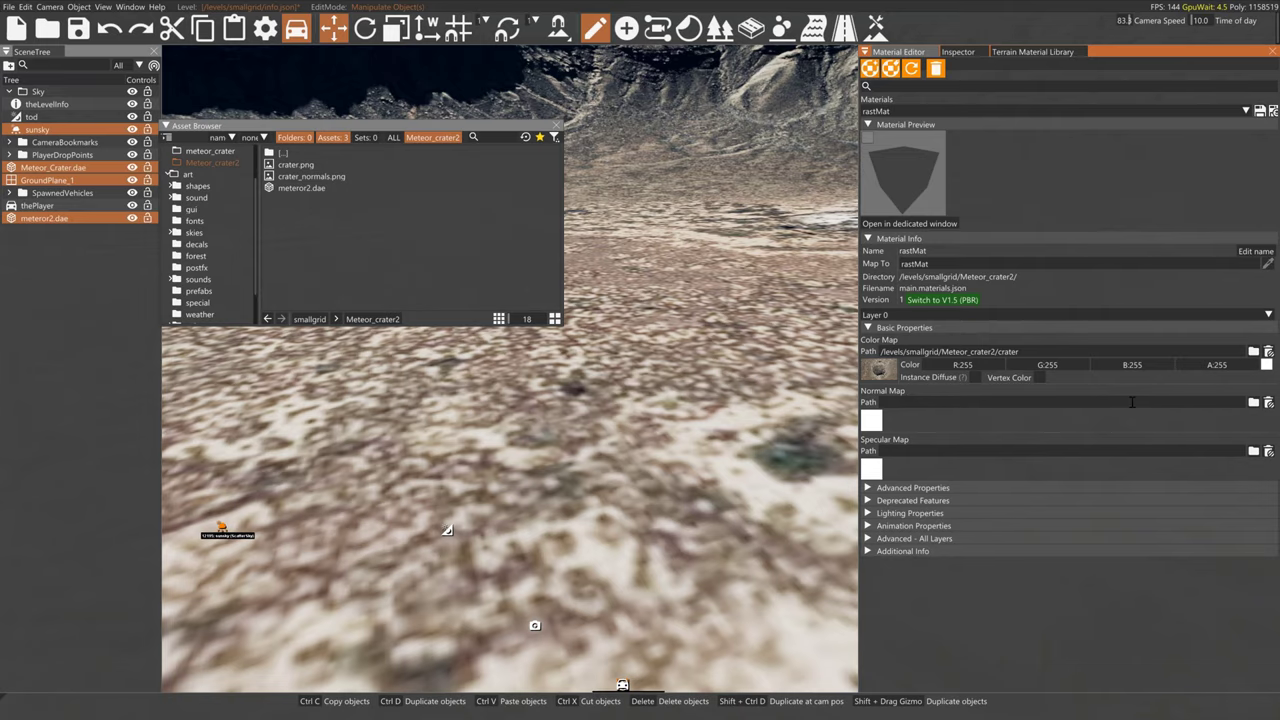
key("ctrl+z")
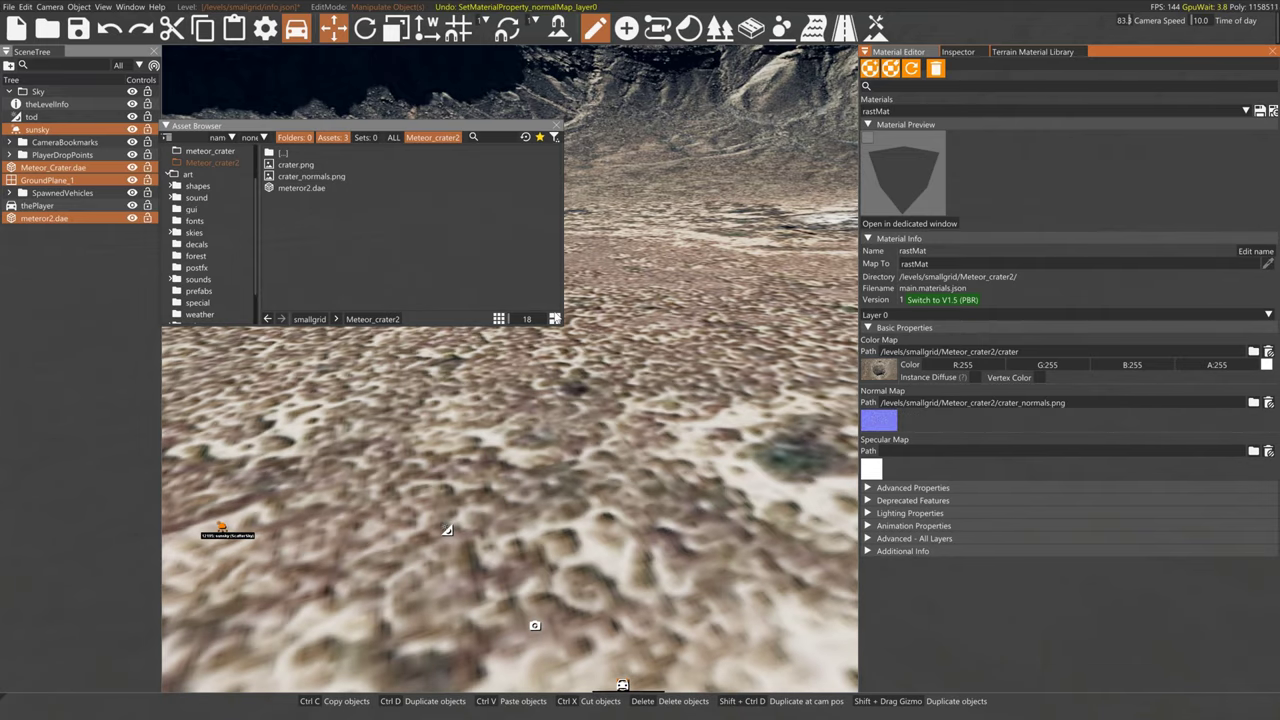
key("s")
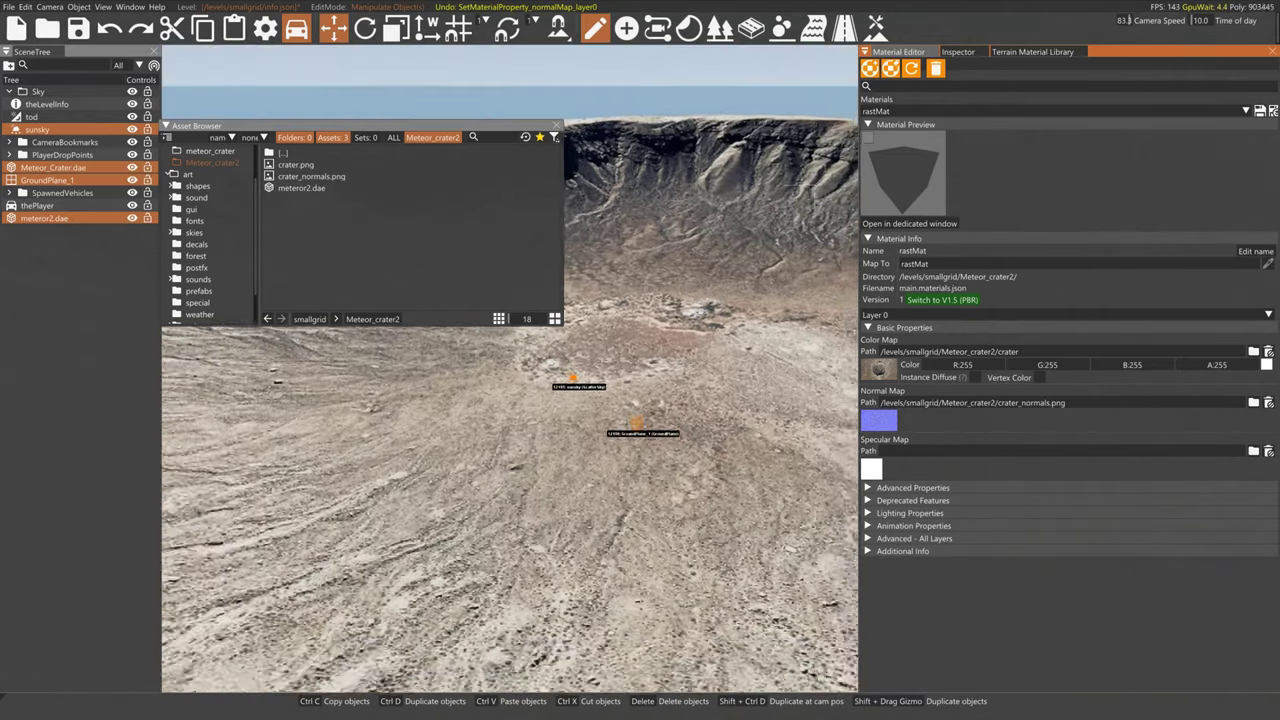
key("ctrl+y")
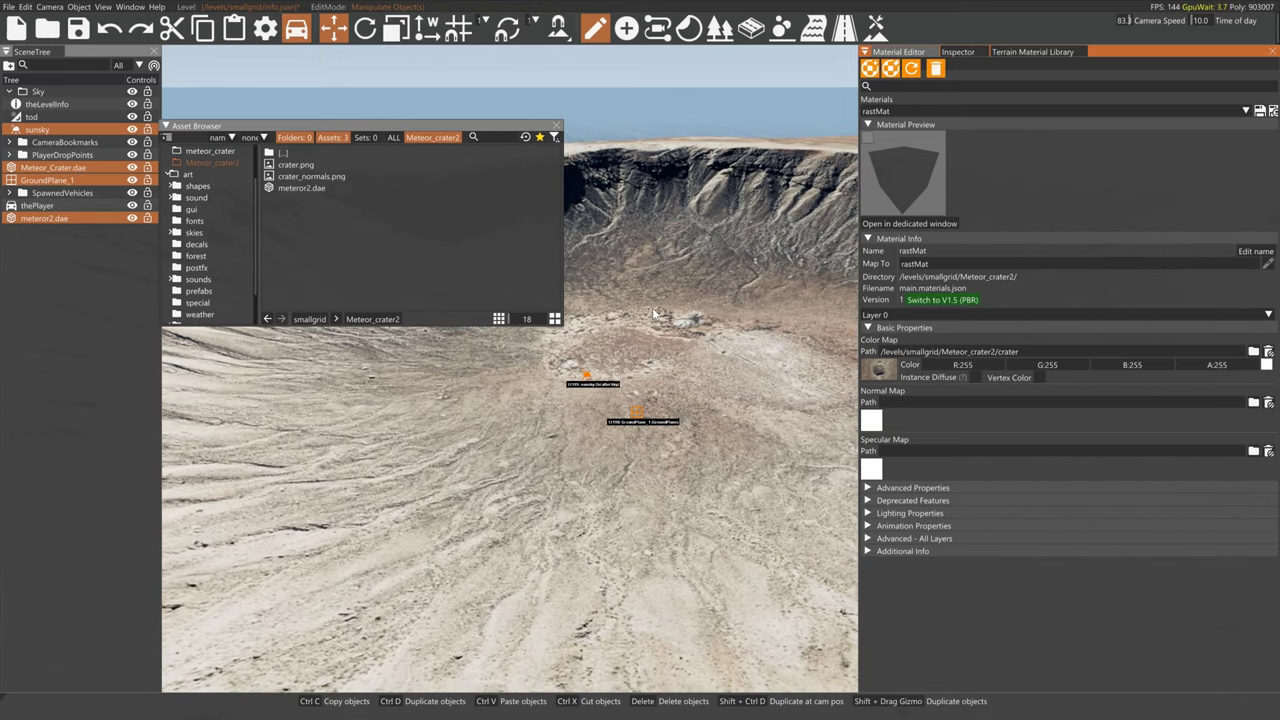
key("ctrl+z")
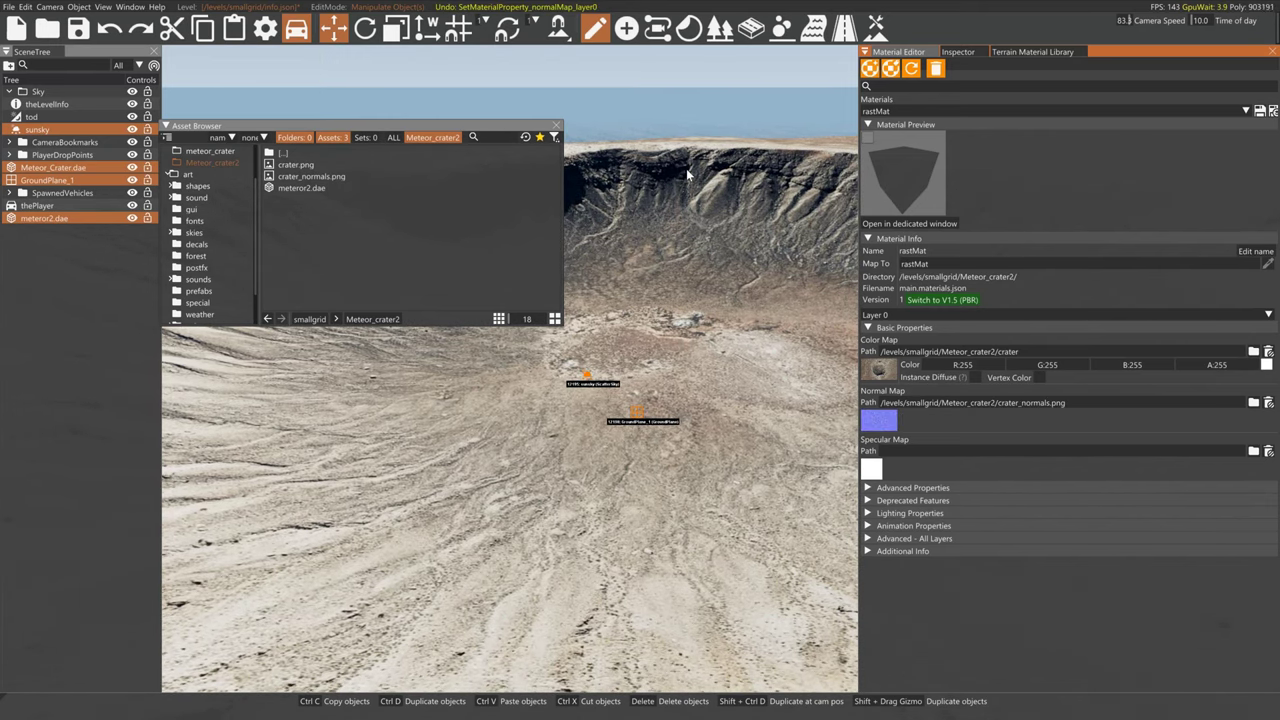
key("ctrl+y")
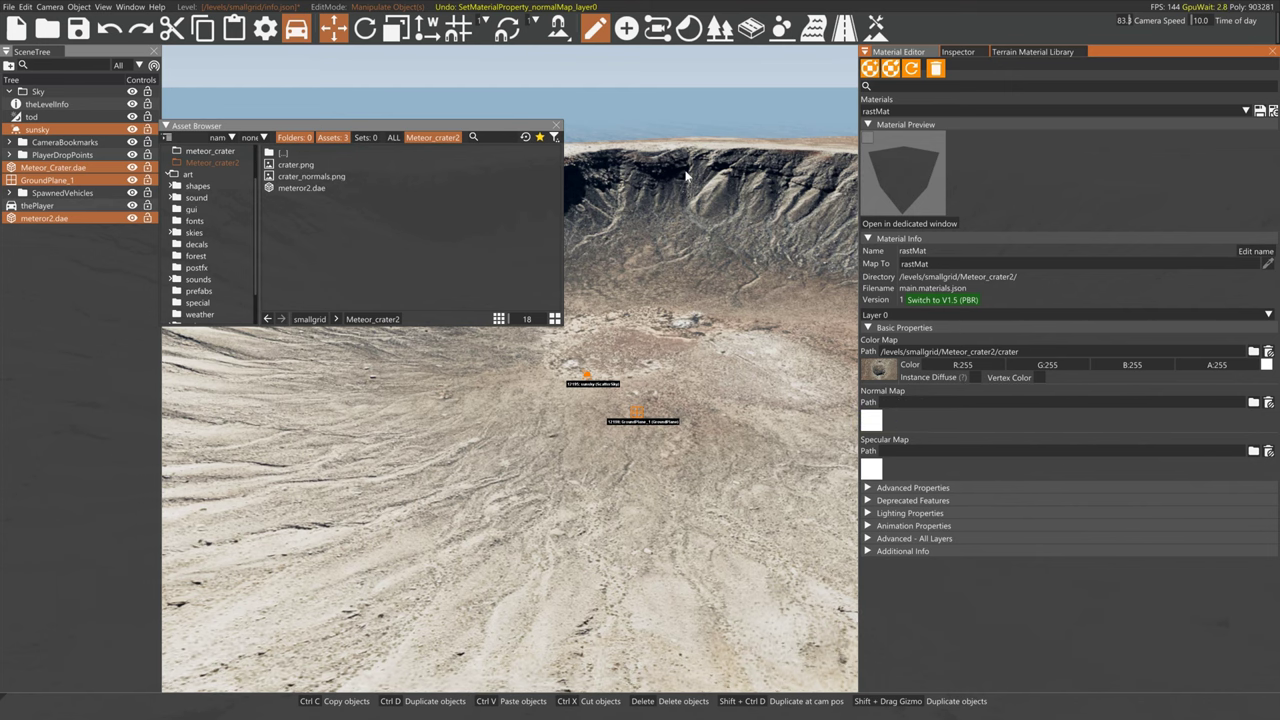
key("ctrl+y")
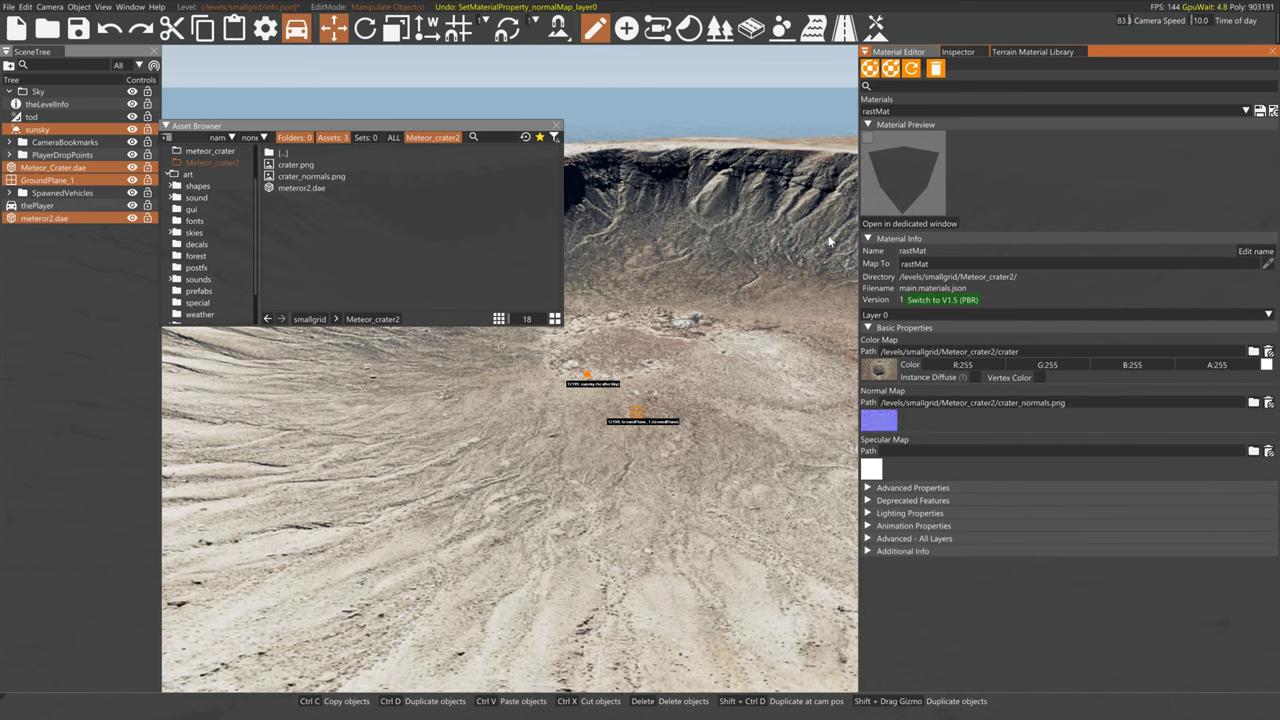
- Set rastMat's Detail Map Scale to 1 and use crater_normals.png as Detail Normal Map
left_click(869, 513)
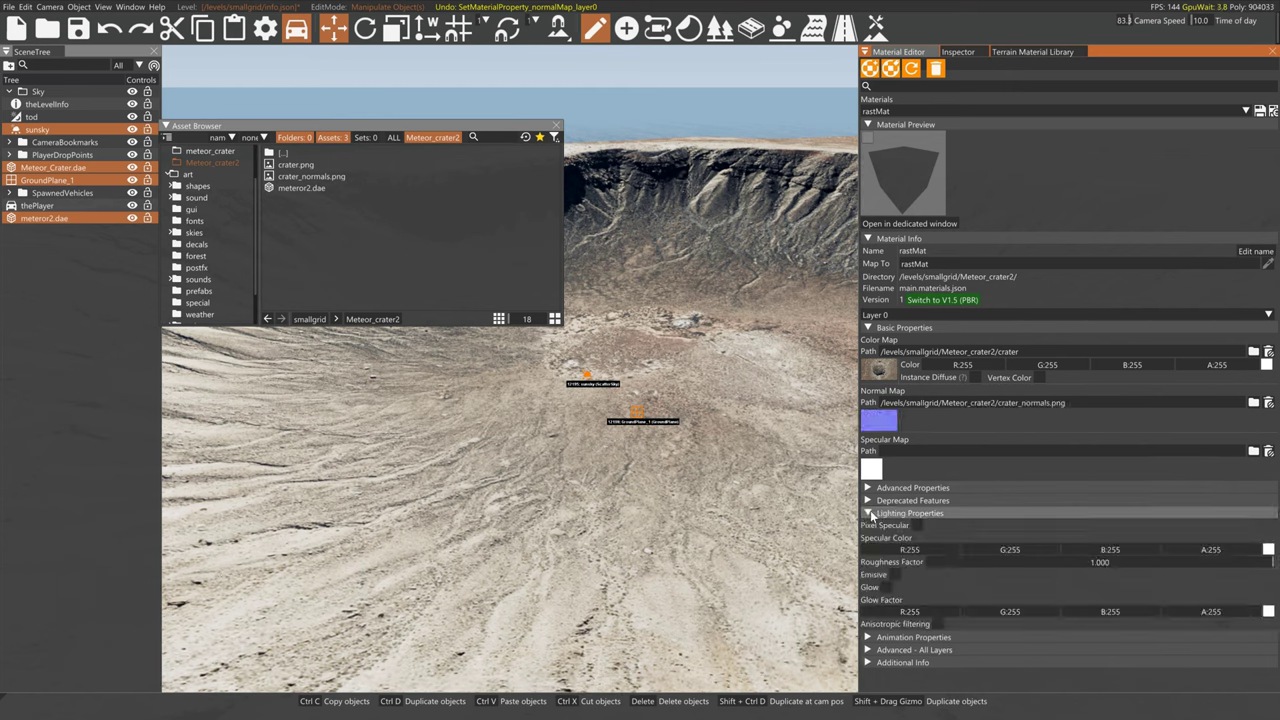
left_click(869, 488)
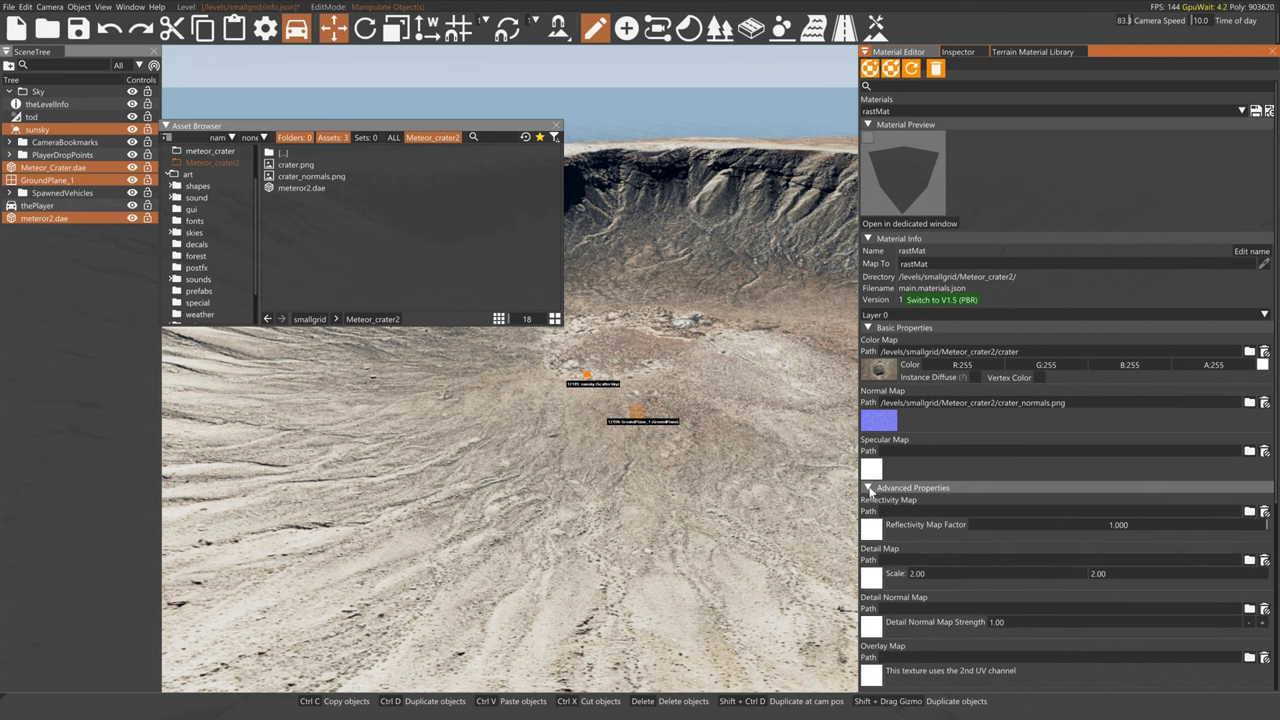
left_click(999, 579)
type("1")
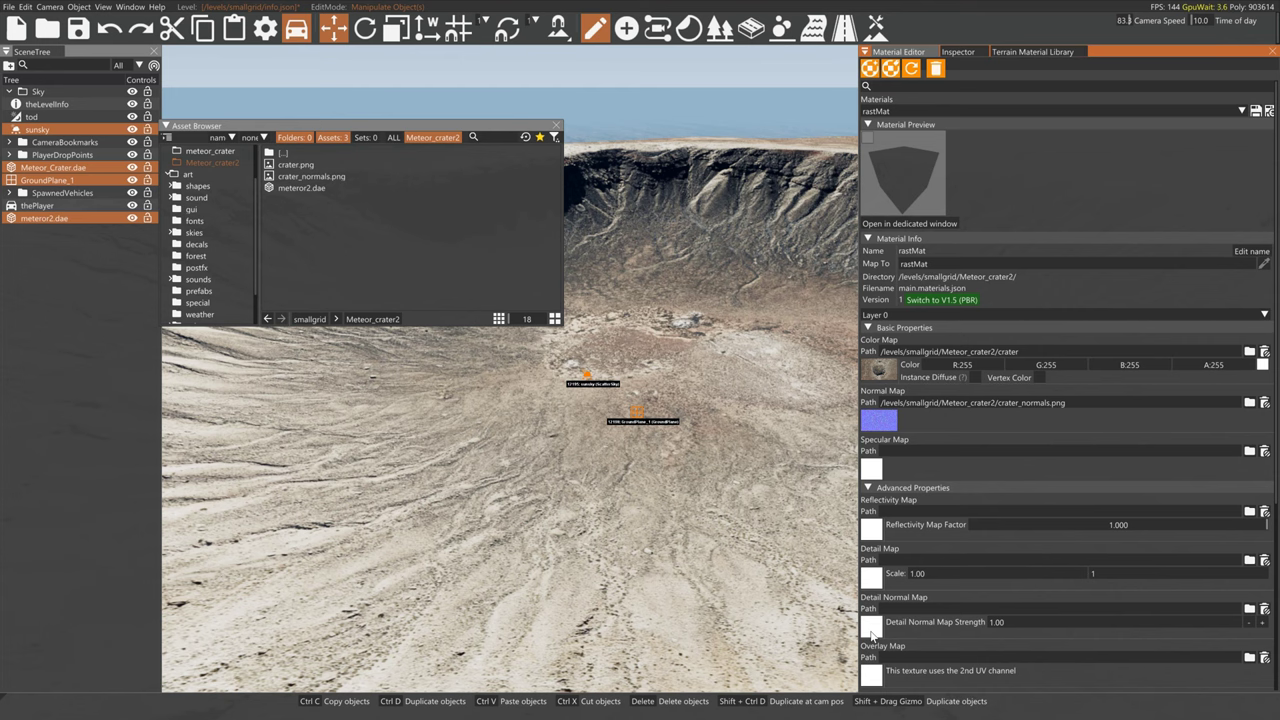
left_click_drag(290, 176, 866, 630)
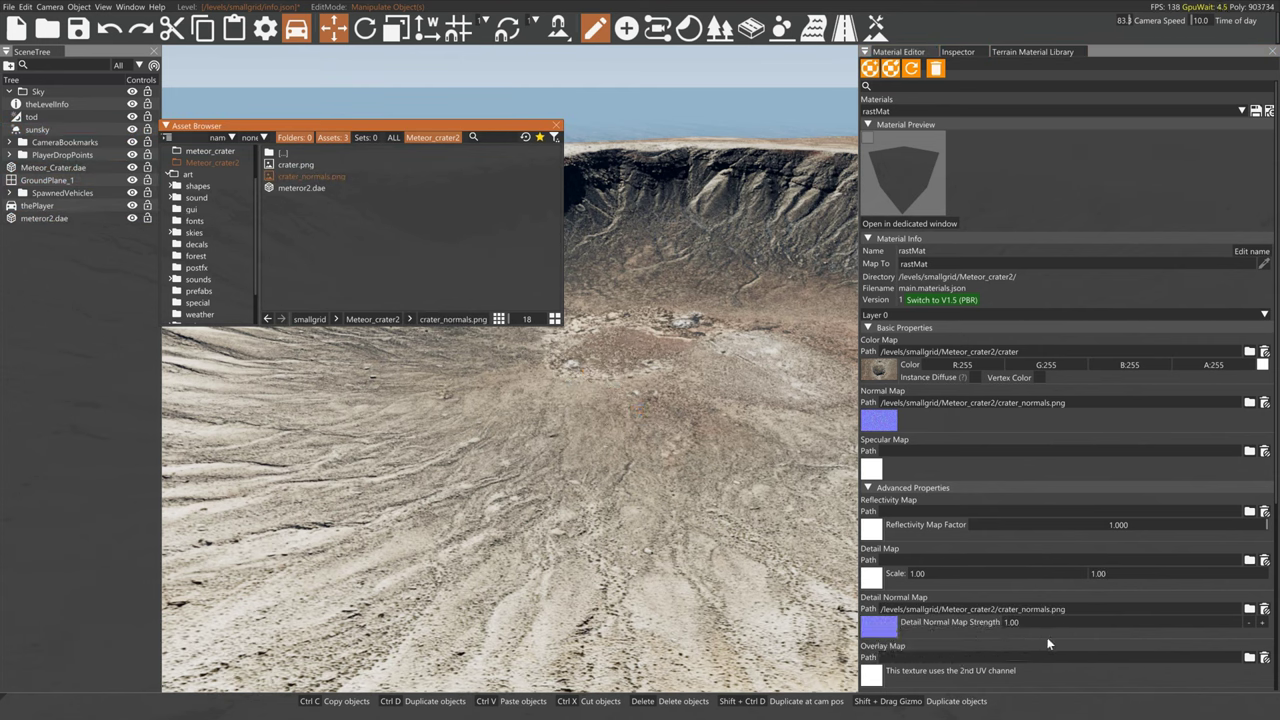